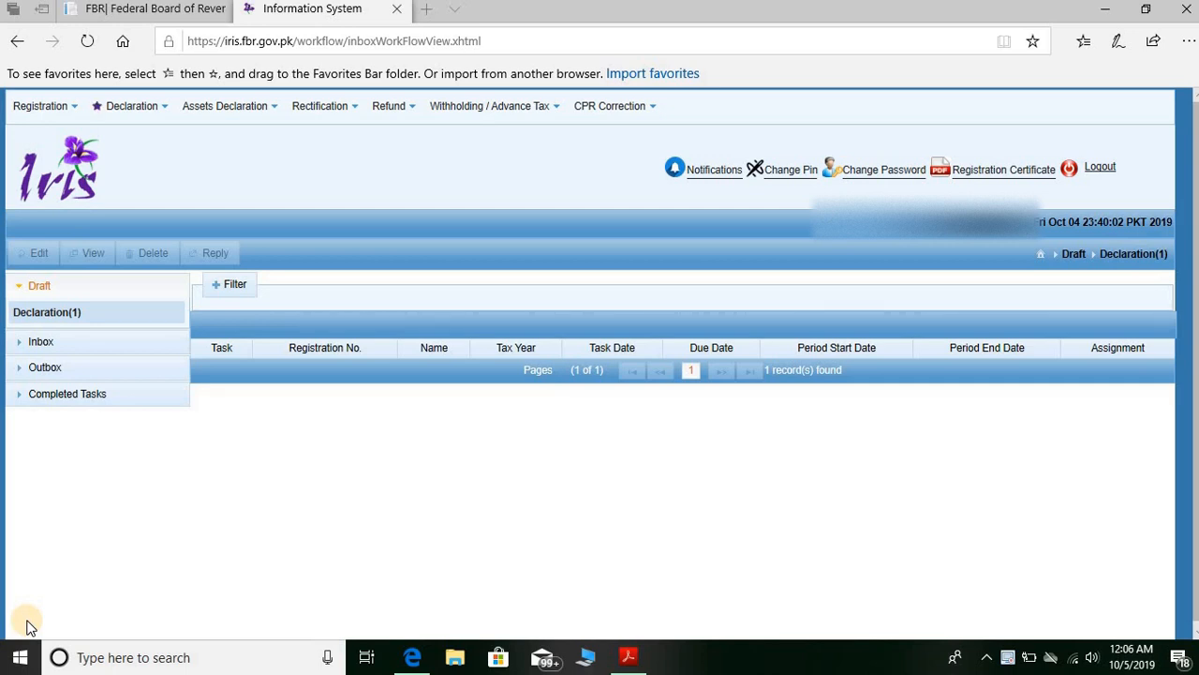
- Start the original "Salary more than 50% and other sources - Classic View" return and select the 2019 tax period
{"action": "left_click", "coordinate": [156, 117]}
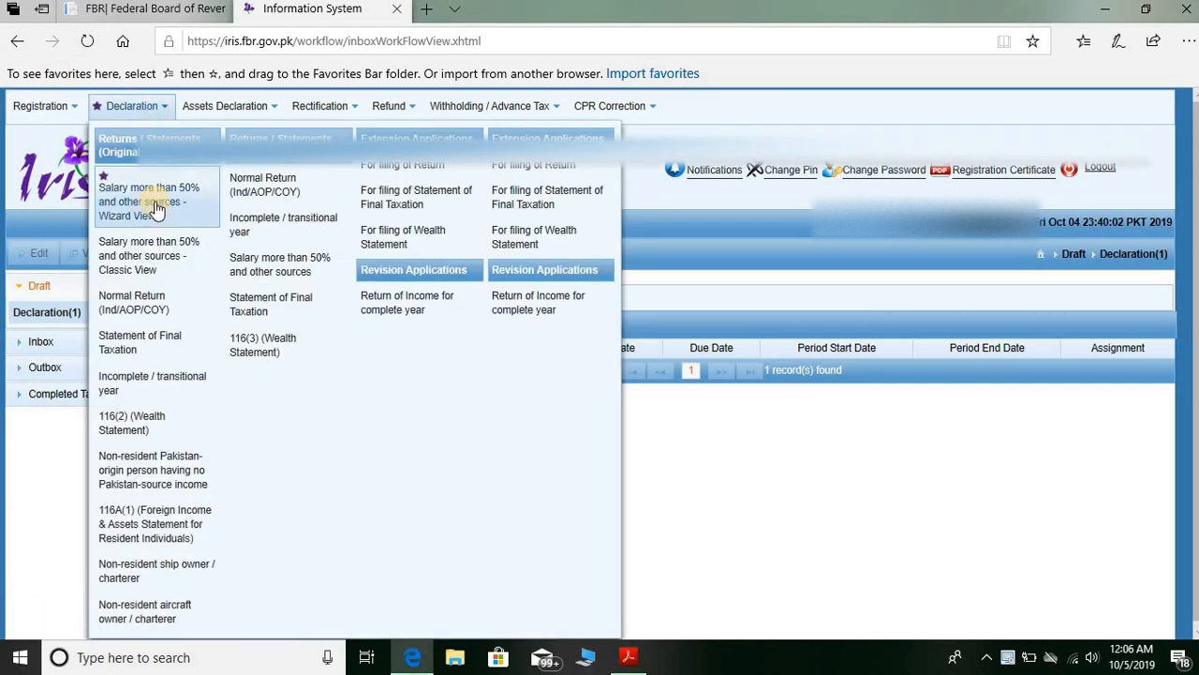
{"action": "left_click", "coordinate": [171, 267]}
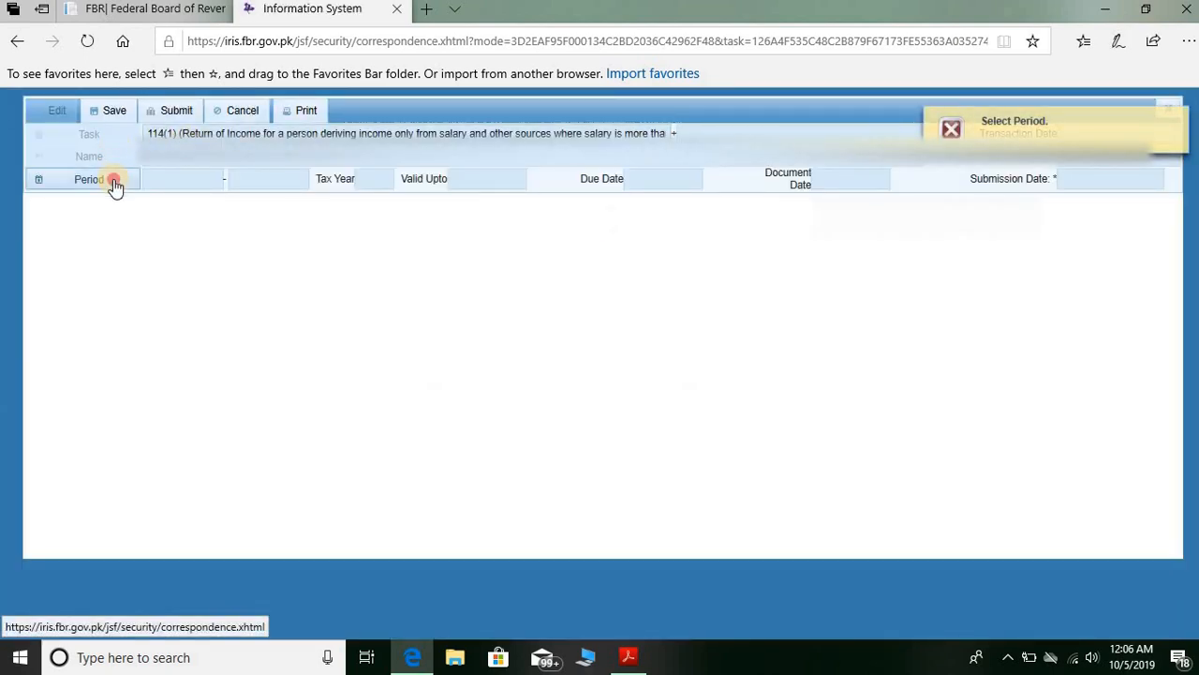
{"action": "left_click", "coordinate": [113, 179]}
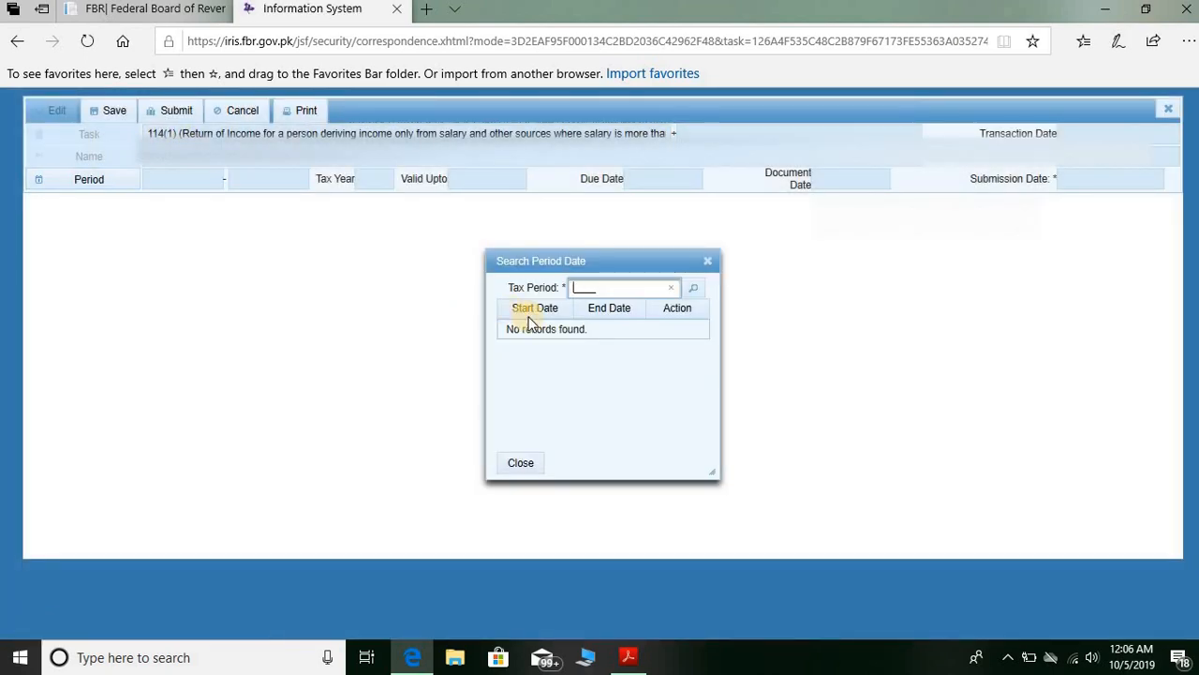
{"action": "type", "text": "2019"}
{"action": "left_click", "coordinate": [693, 294]}
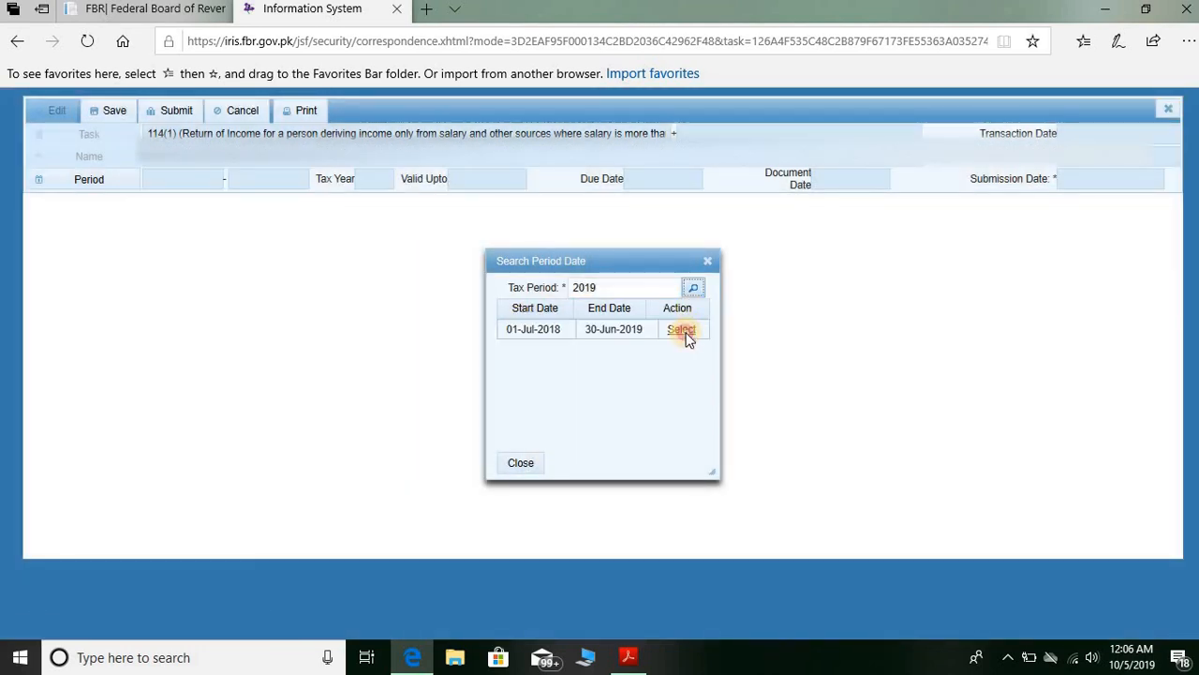
{"action": "left_click", "coordinate": [683, 330]}
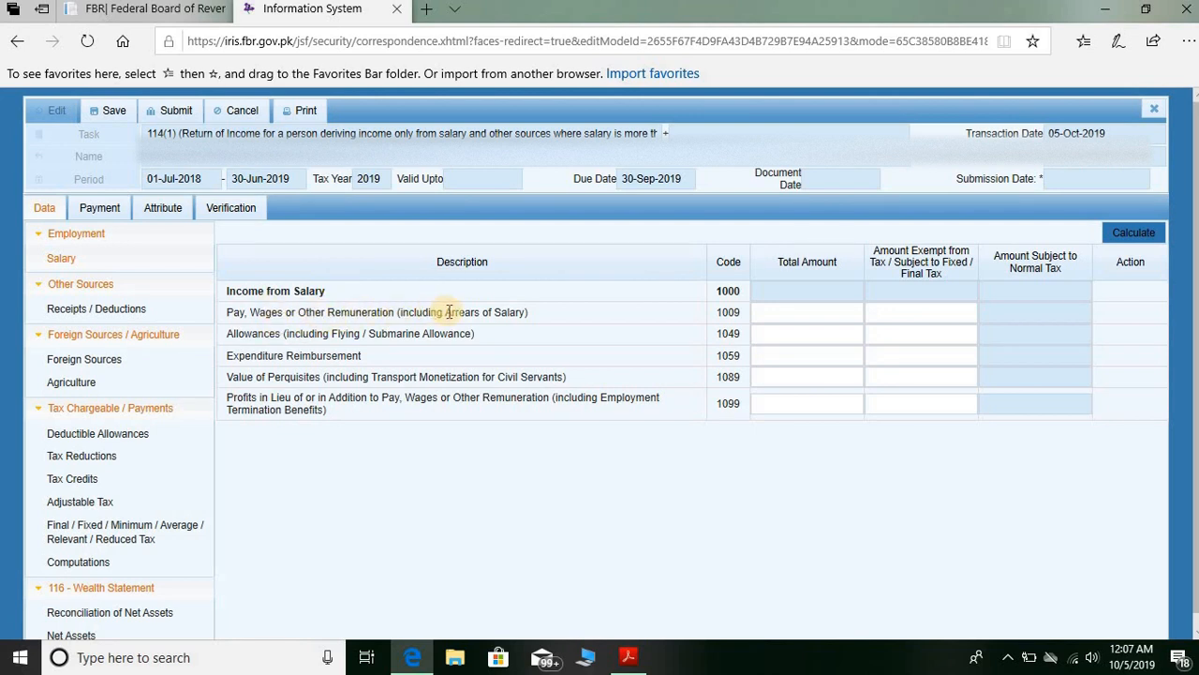
- Enter 900,000 as the total amount for Pay, Wages or Other Remuneration in the salary section
{"action": "left_click", "coordinate": [812, 311]}
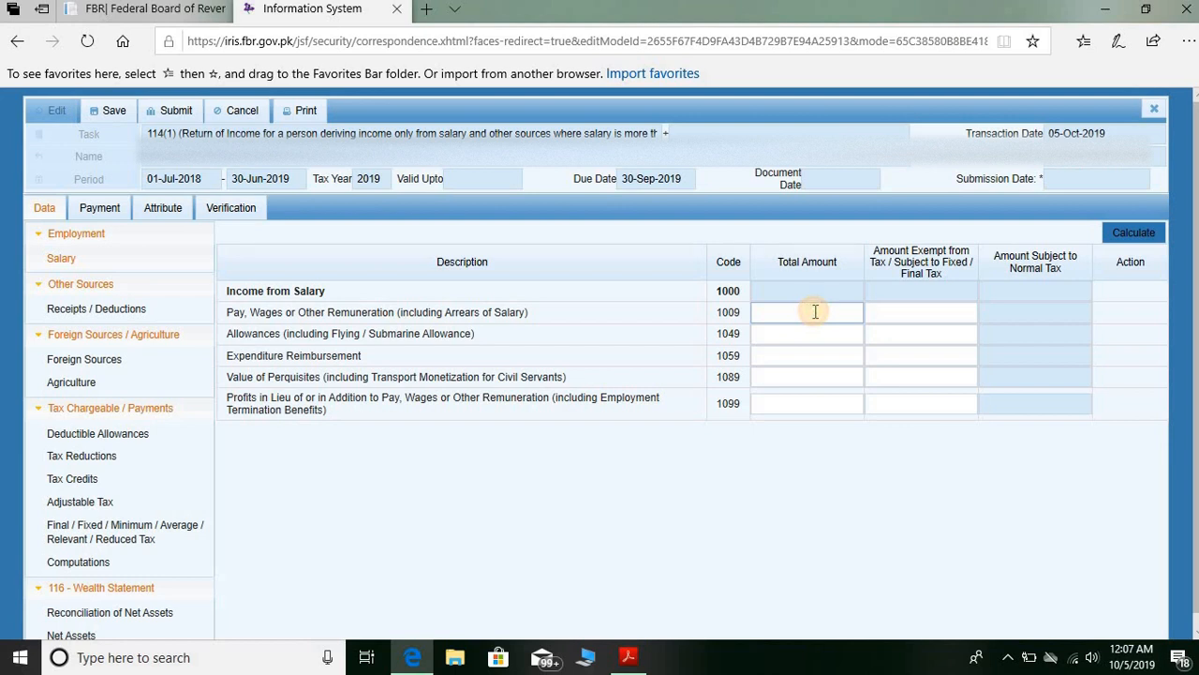
{"action": "left_click", "coordinate": [826, 313]}
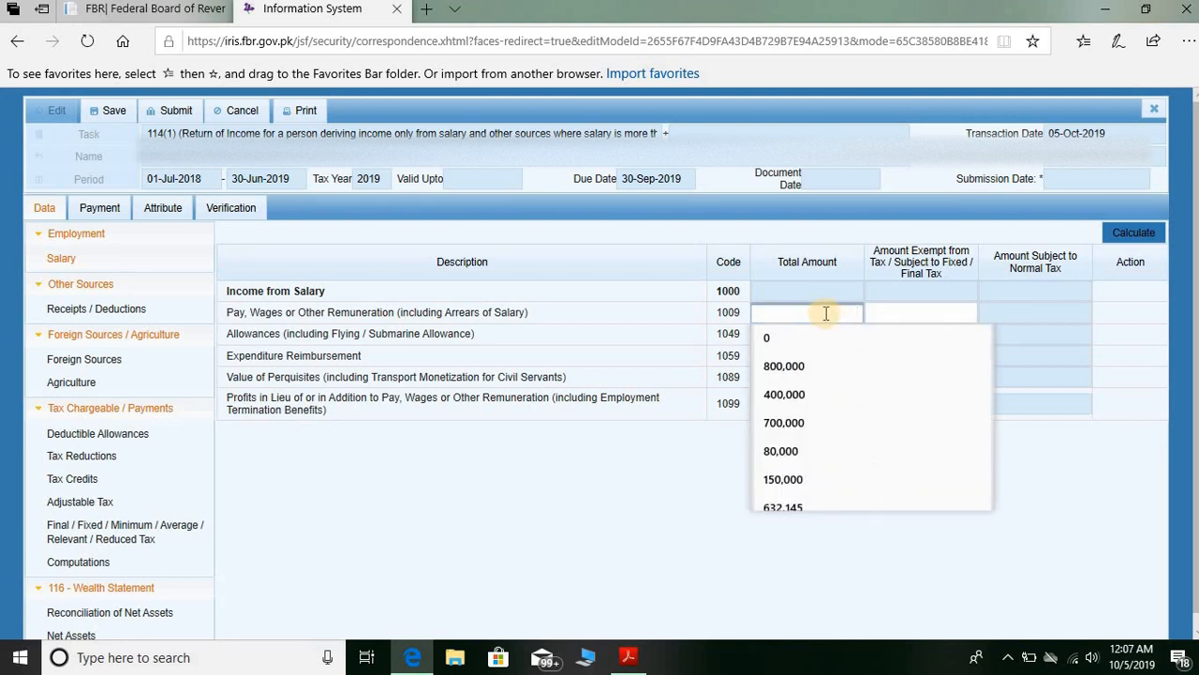
{"action": "type", "text": "900000"}
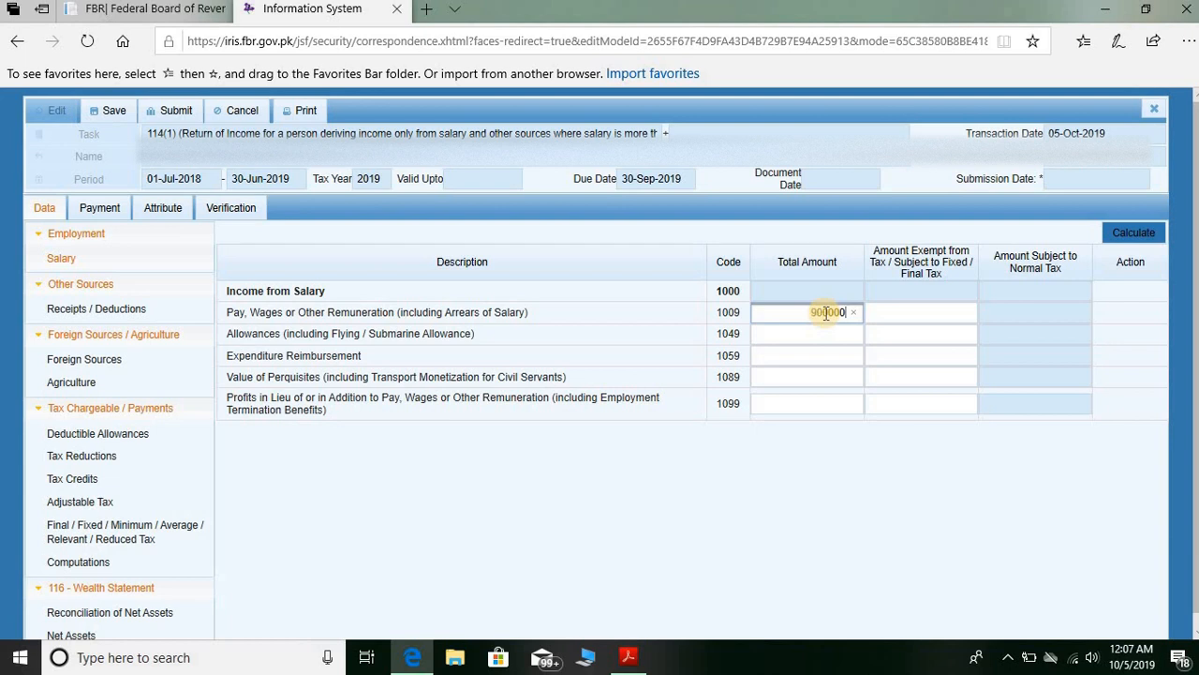
{"action": "left_click", "coordinate": [845, 334]}
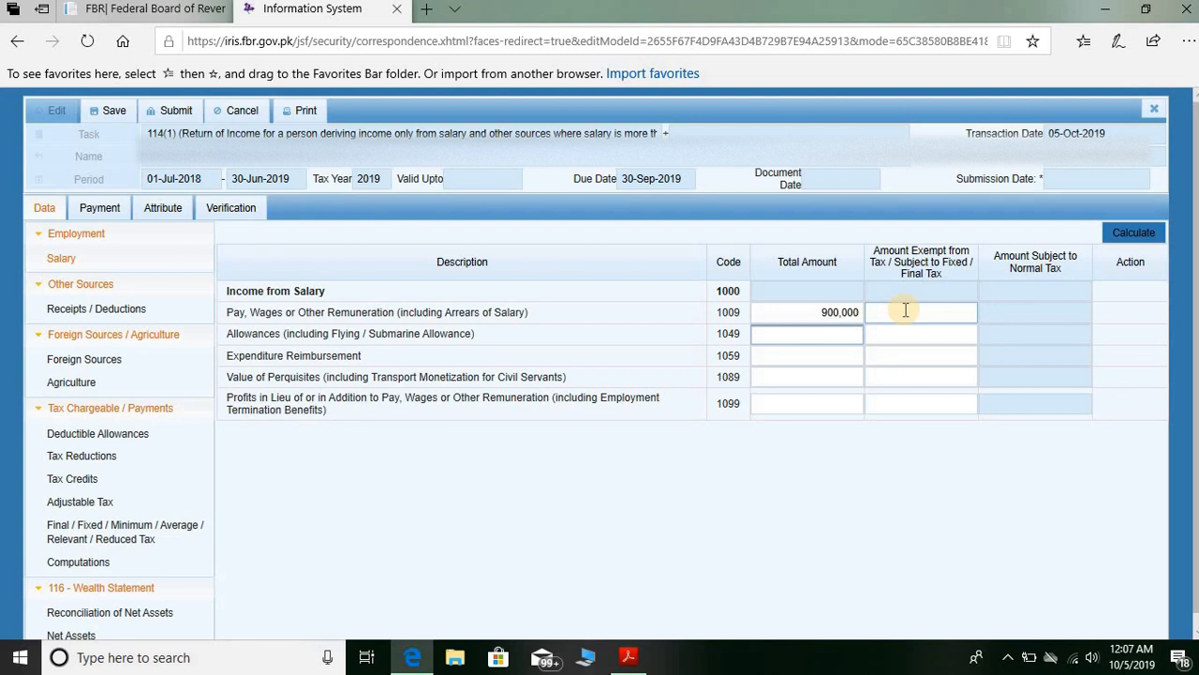
- Enter 400,000 as the exempt amount for Pay, Wages or Other Remuneration and calculate the salary income
{"action": "left_click", "coordinate": [906, 310]}
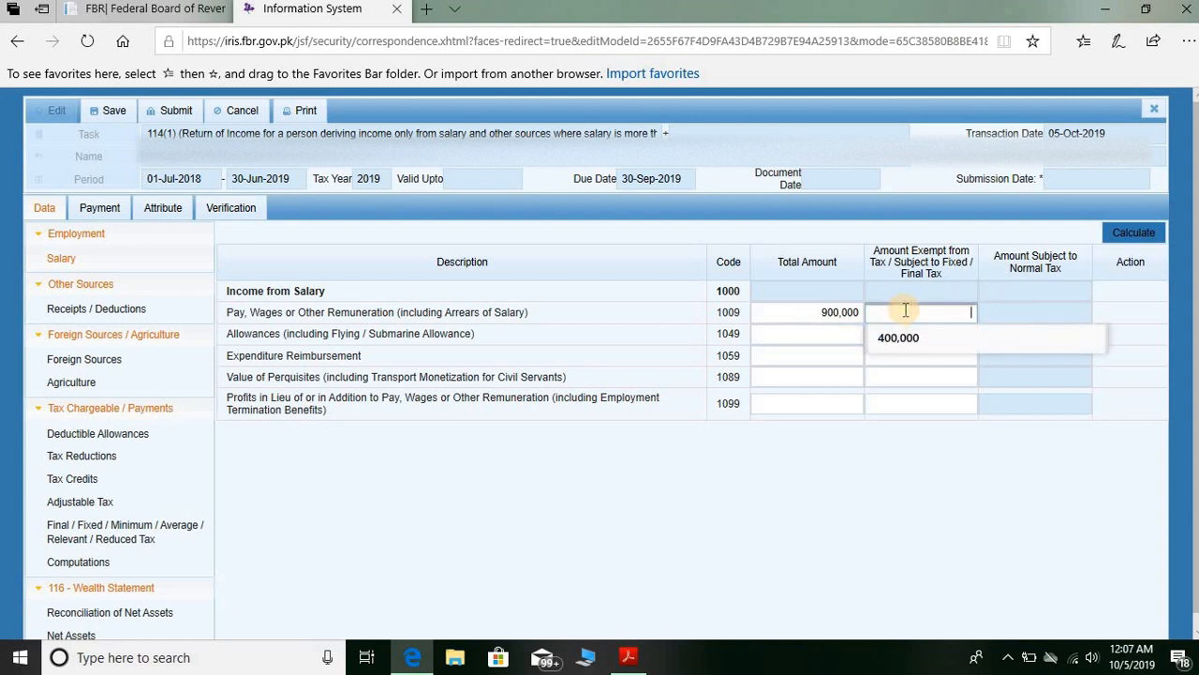
{"action": "type", "text": "400000"}
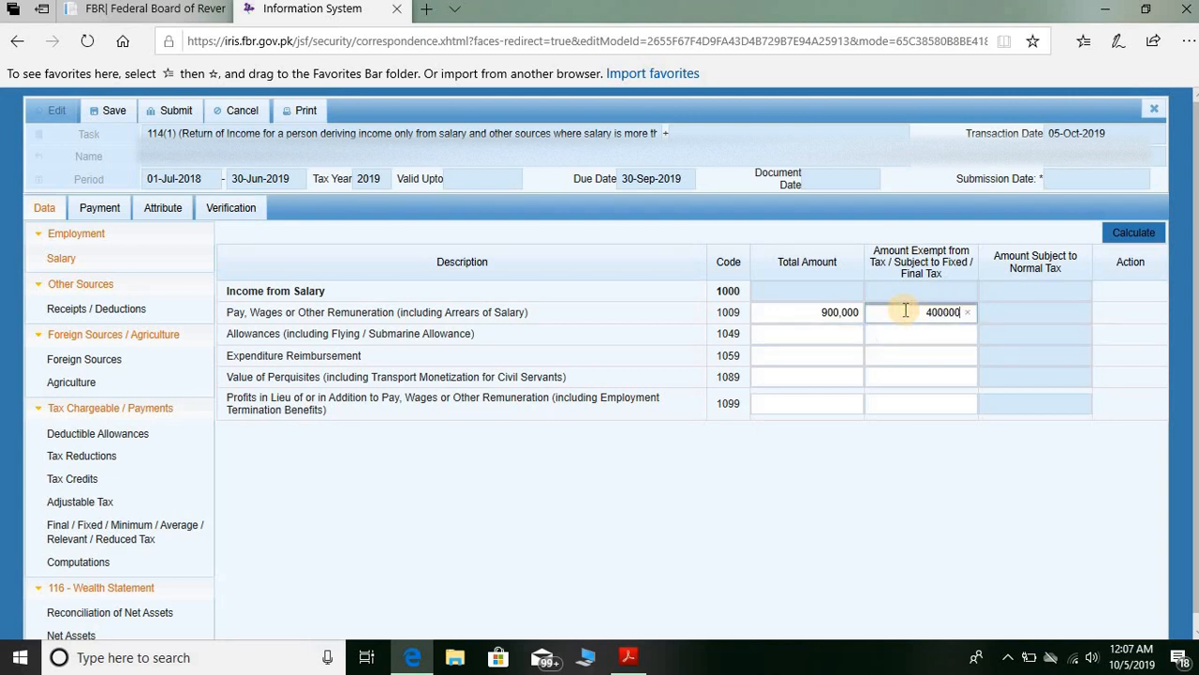
{"action": "key", "text": "Tab"}
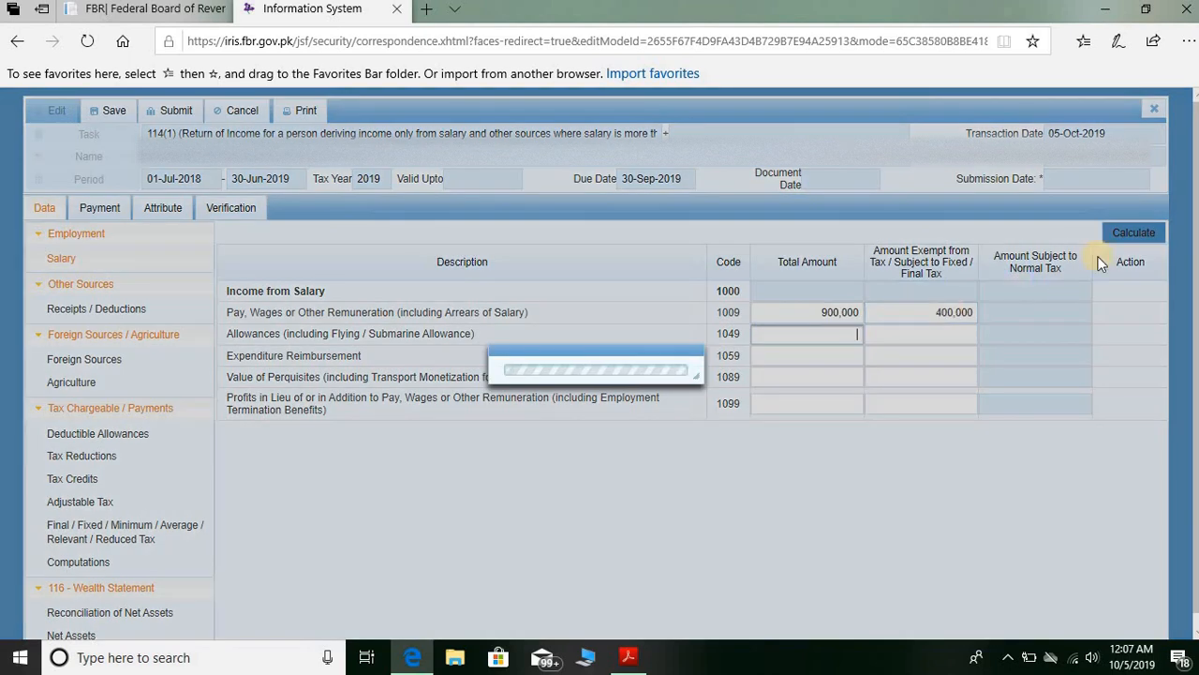
{"action": "left_click", "coordinate": [1144, 236]}
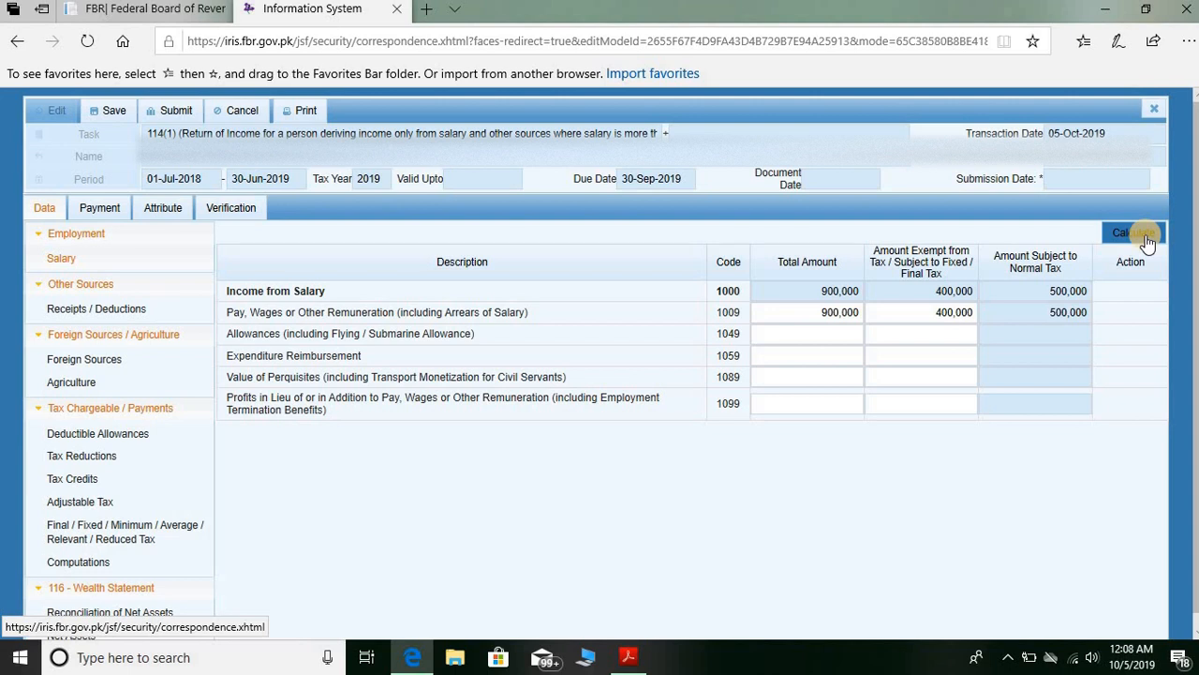
- Clear the exempt amount for Pay, Wages or Other Remuneration and recalculate the salary income
{"action": "left_click", "coordinate": [925, 312]}
{"action": "double_click", "coordinate": [926, 312]}
{"action": "key", "text": "BackSpace"}
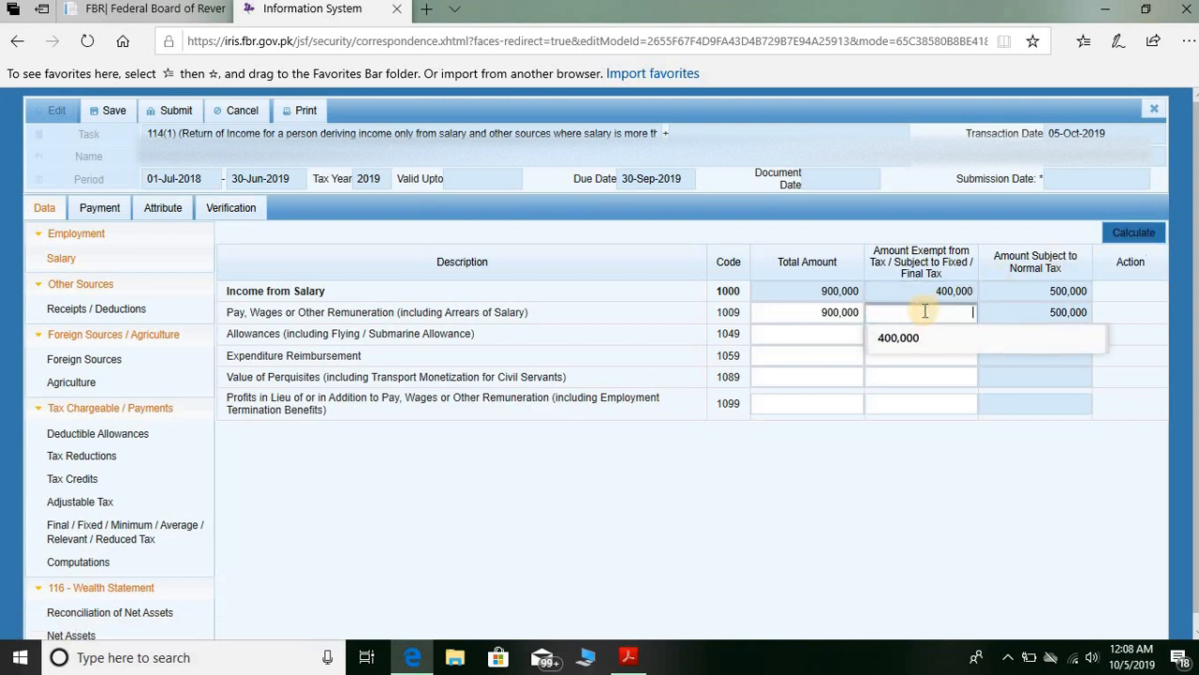
{"action": "left_click", "coordinate": [830, 341]}
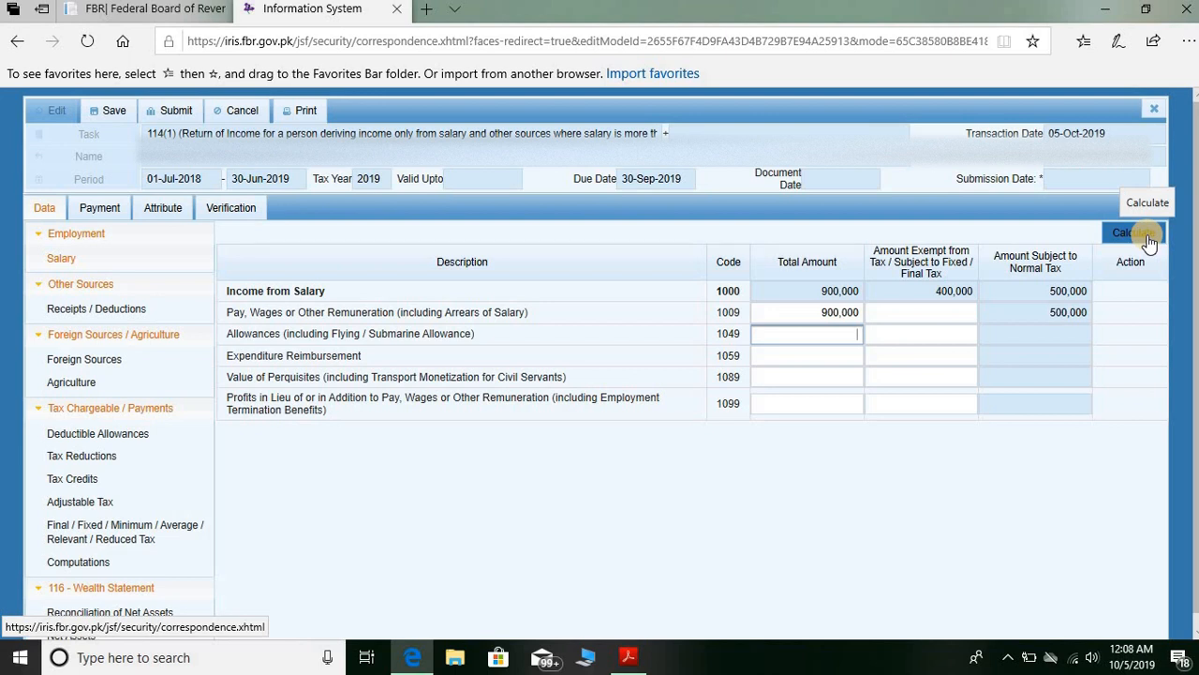
{"action": "left_click", "coordinate": [1149, 240]}
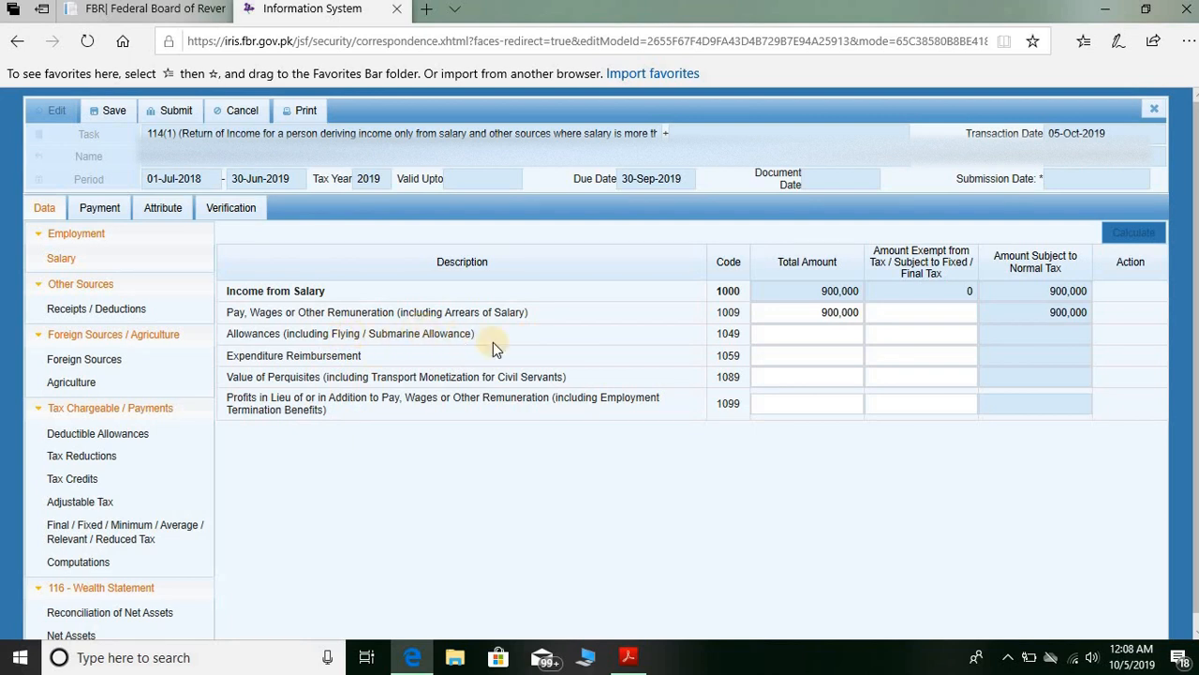
- Examine the Receipts / Deductions section under Other Sources, including the Behbood certificate yield and Profit on Debt amounts
{"action": "left_click", "coordinate": [811, 333]}
{"action": "left_click", "coordinate": [85, 308]}
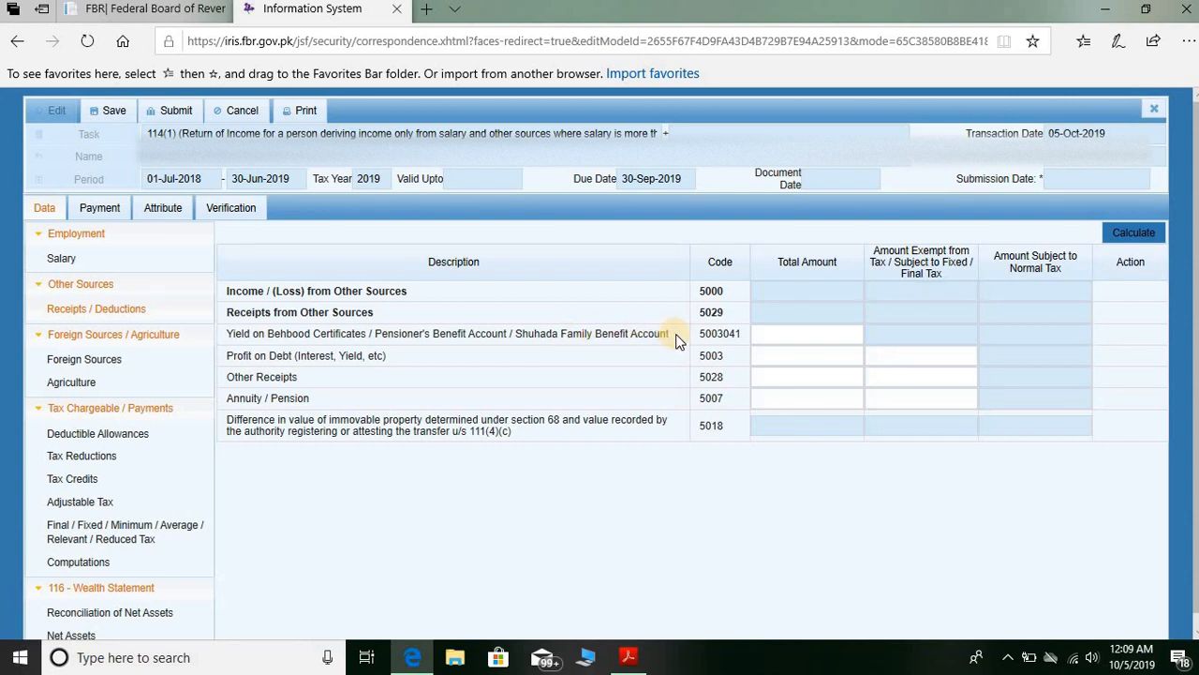
{"action": "left_click", "coordinate": [804, 334]}
{"action": "left_click", "coordinate": [771, 357]}
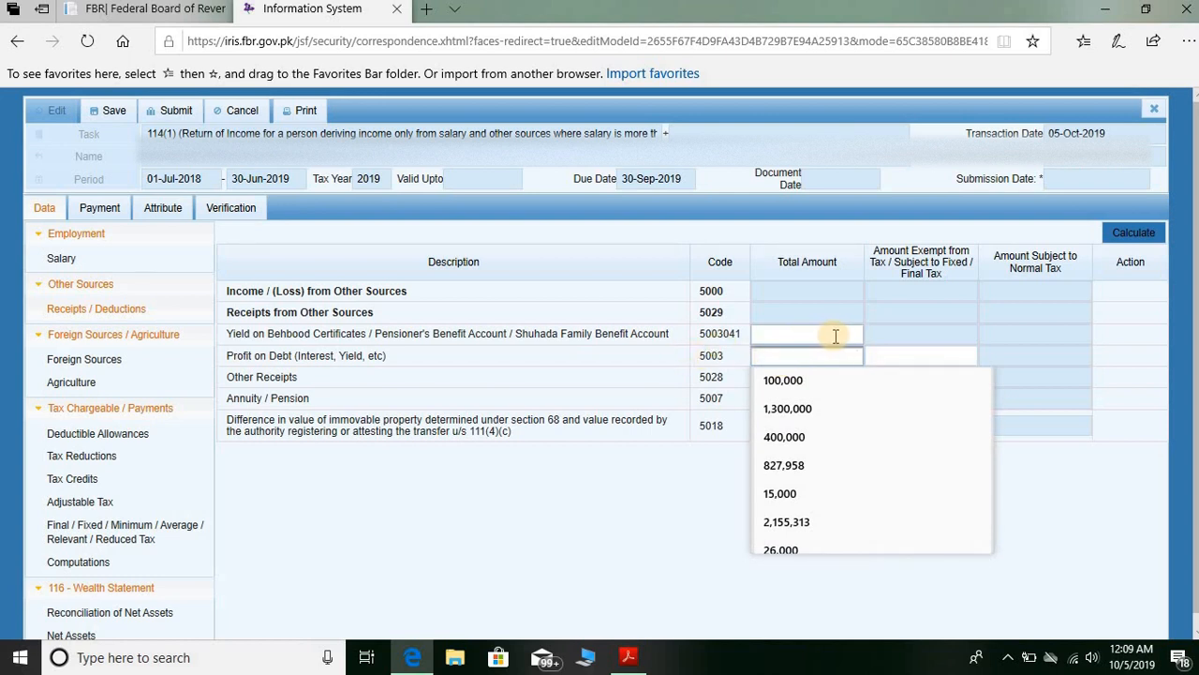
{"action": "left_click", "coordinate": [835, 335]}
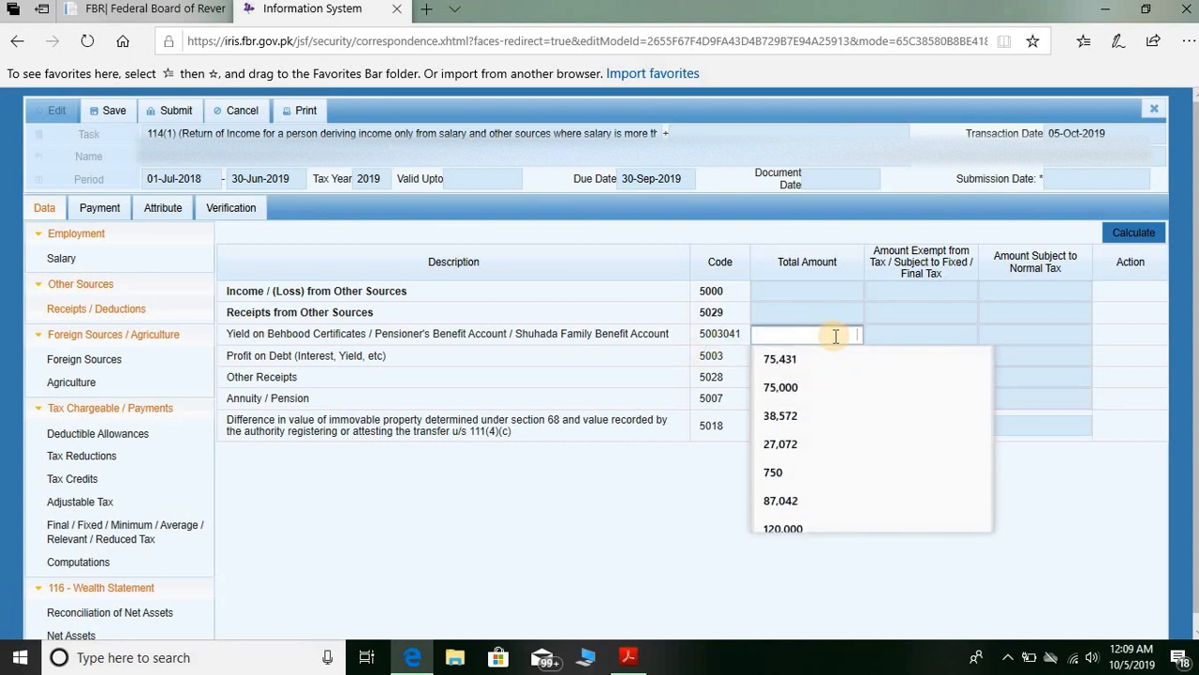
{"action": "left_click", "coordinate": [616, 383]}
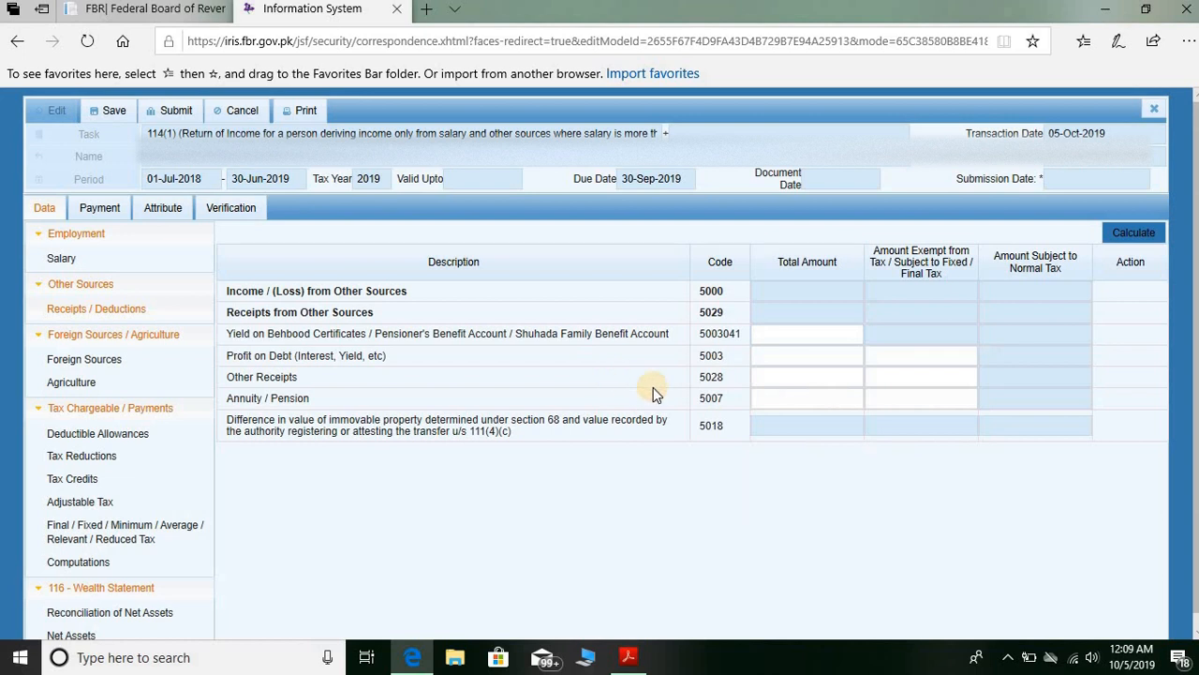
{"action": "left_click", "coordinate": [785, 362]}
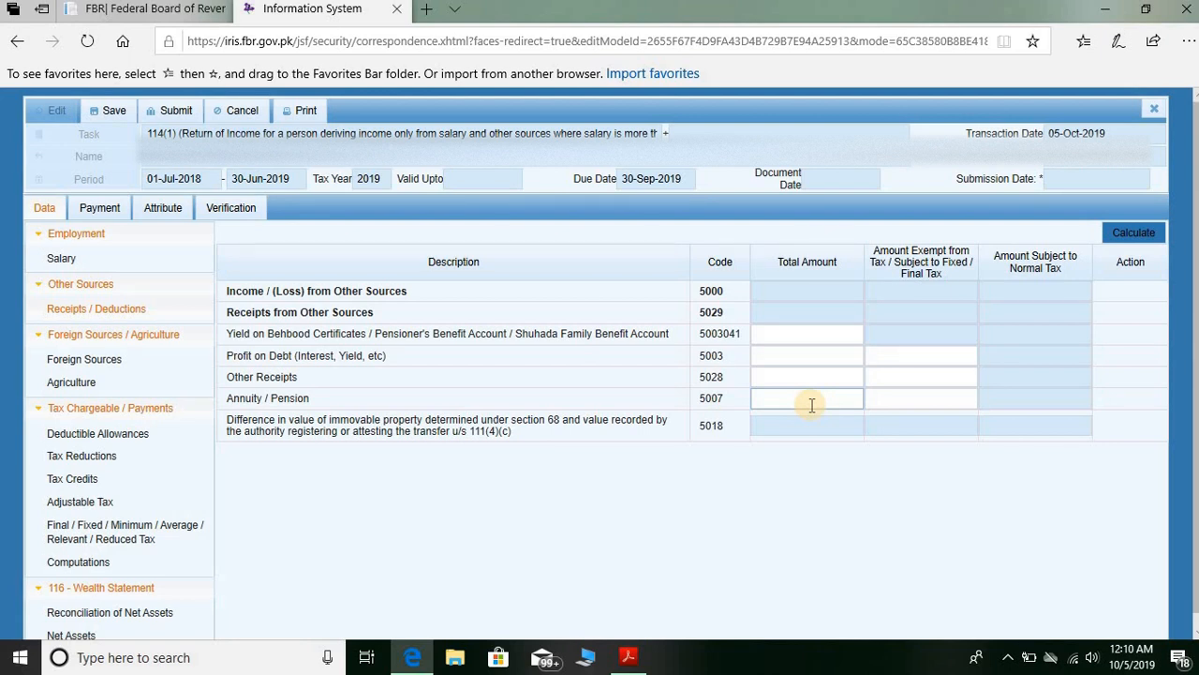
- Examine the Foreign Income and Agriculture Income entries of the return
{"action": "left_click", "coordinate": [86, 360]}
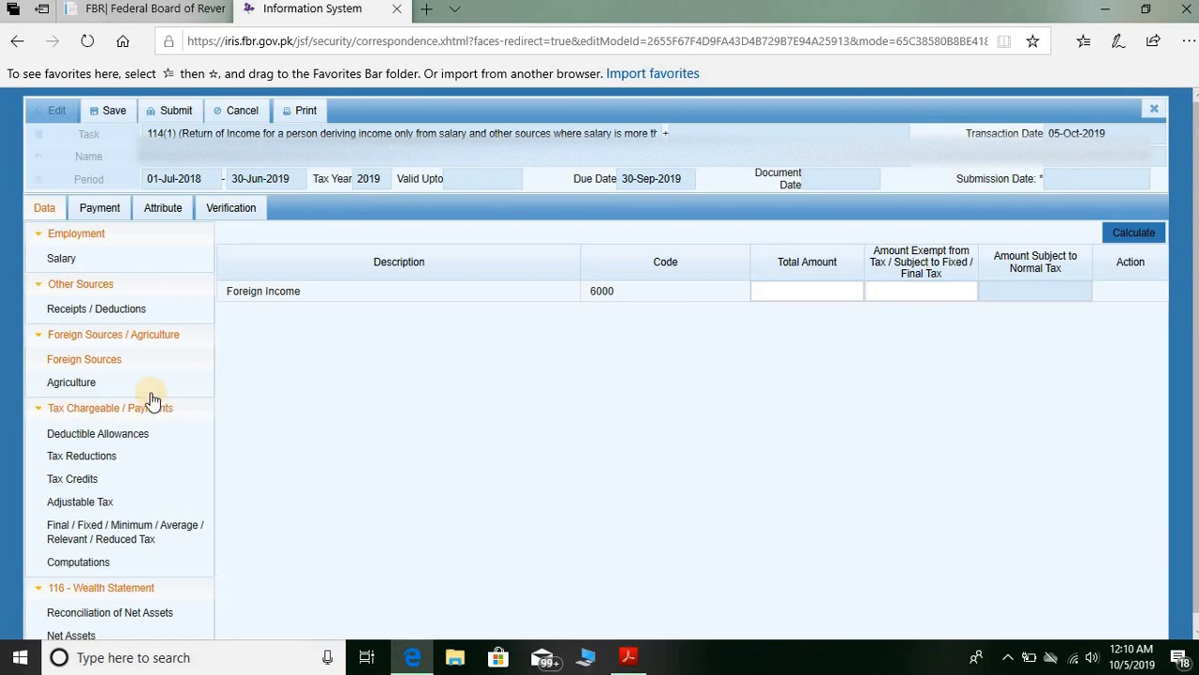
{"action": "left_click", "coordinate": [90, 383]}
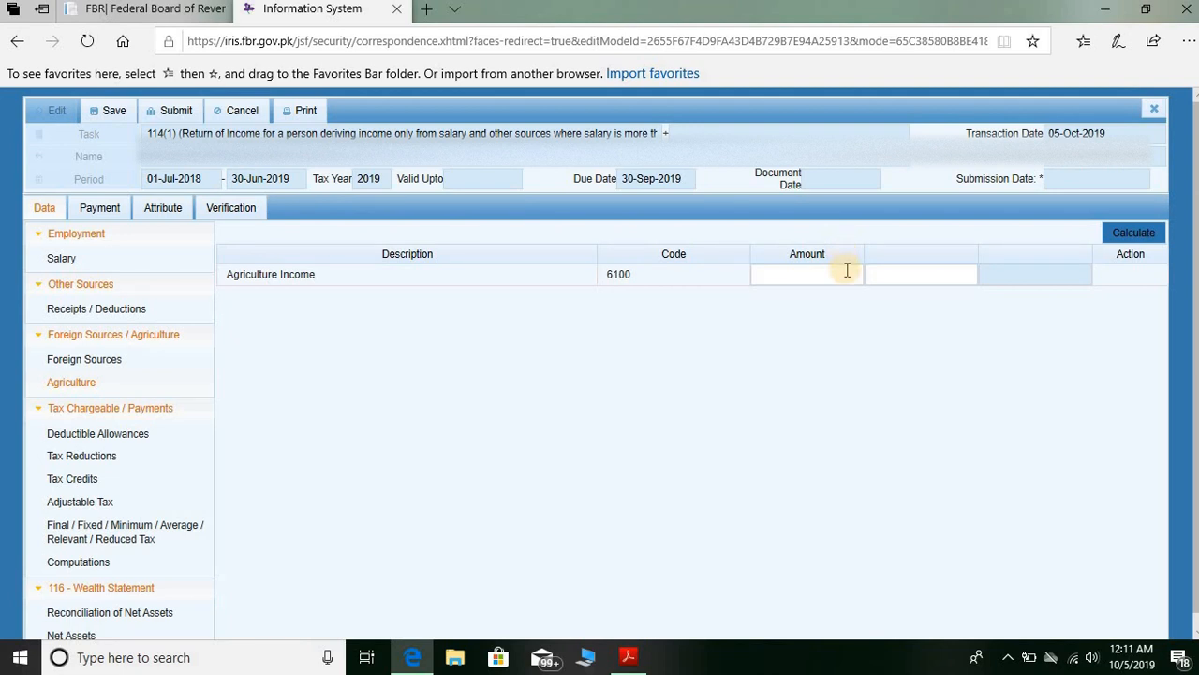
{"action": "left_click", "coordinate": [851, 278]}
- Open the Deductible Allowances section and examine its Zakat and Educational Expenses entries
{"action": "left_click", "coordinate": [110, 435]}
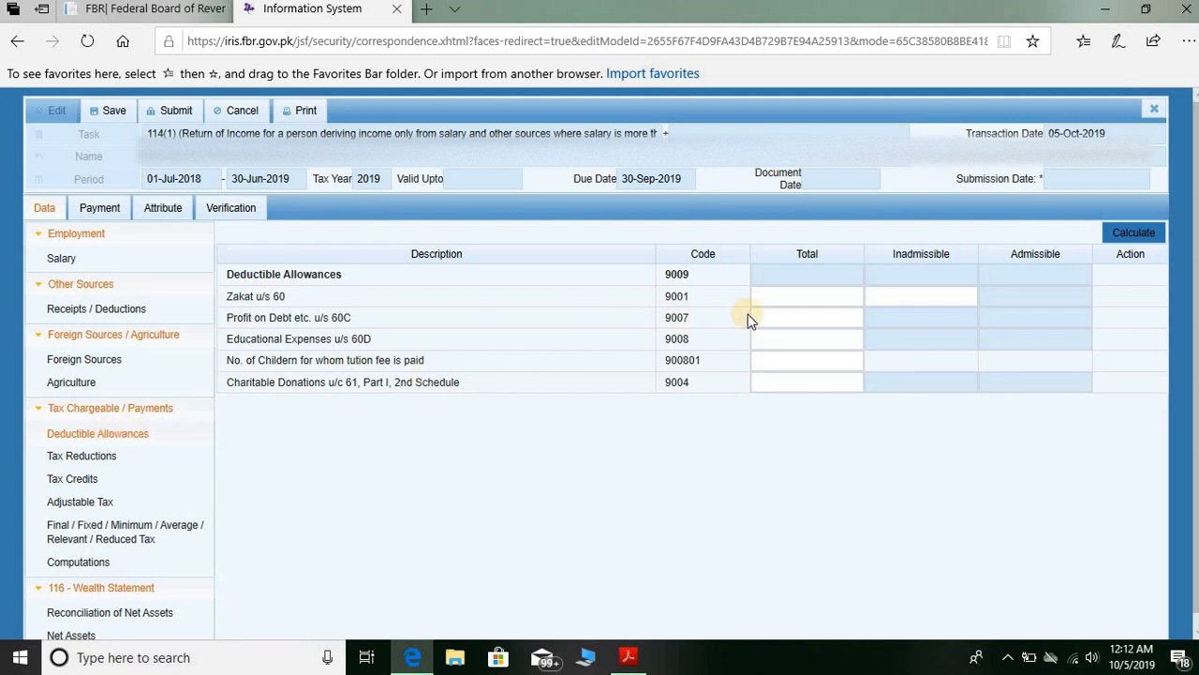
{"action": "left_click", "coordinate": [806, 296]}
{"action": "left_click", "coordinate": [918, 294]}
{"action": "left_click", "coordinate": [792, 298]}
{"action": "left_click", "coordinate": [813, 340]}
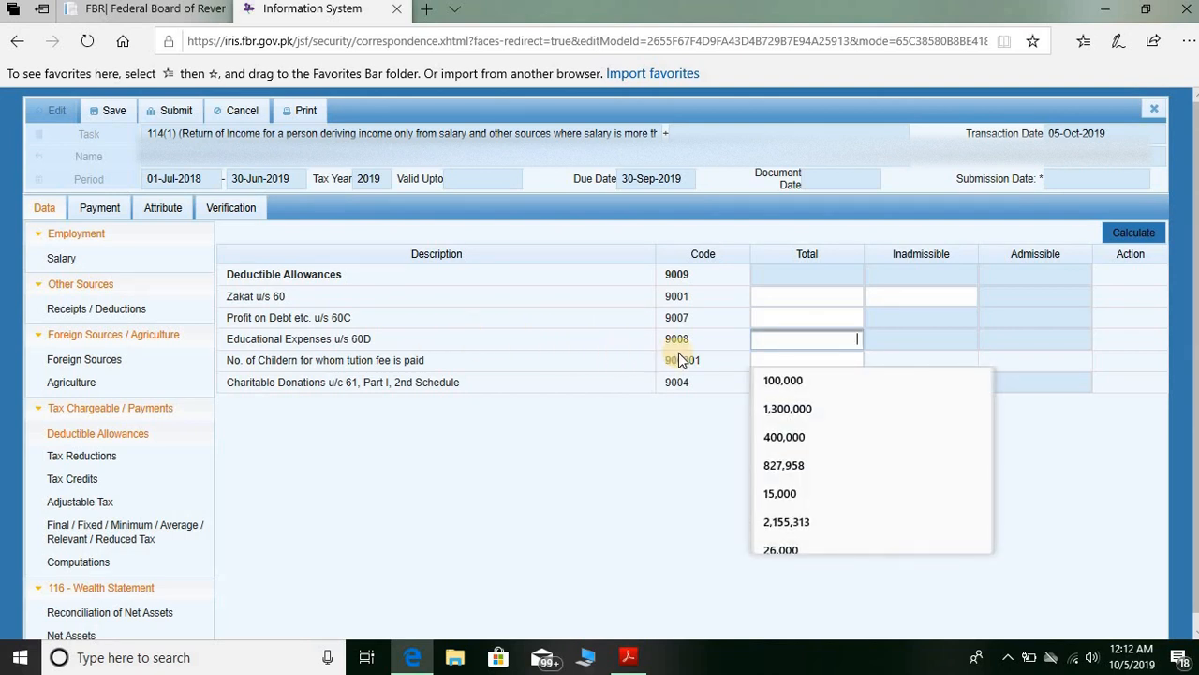
{"action": "left_click", "coordinate": [489, 331]}
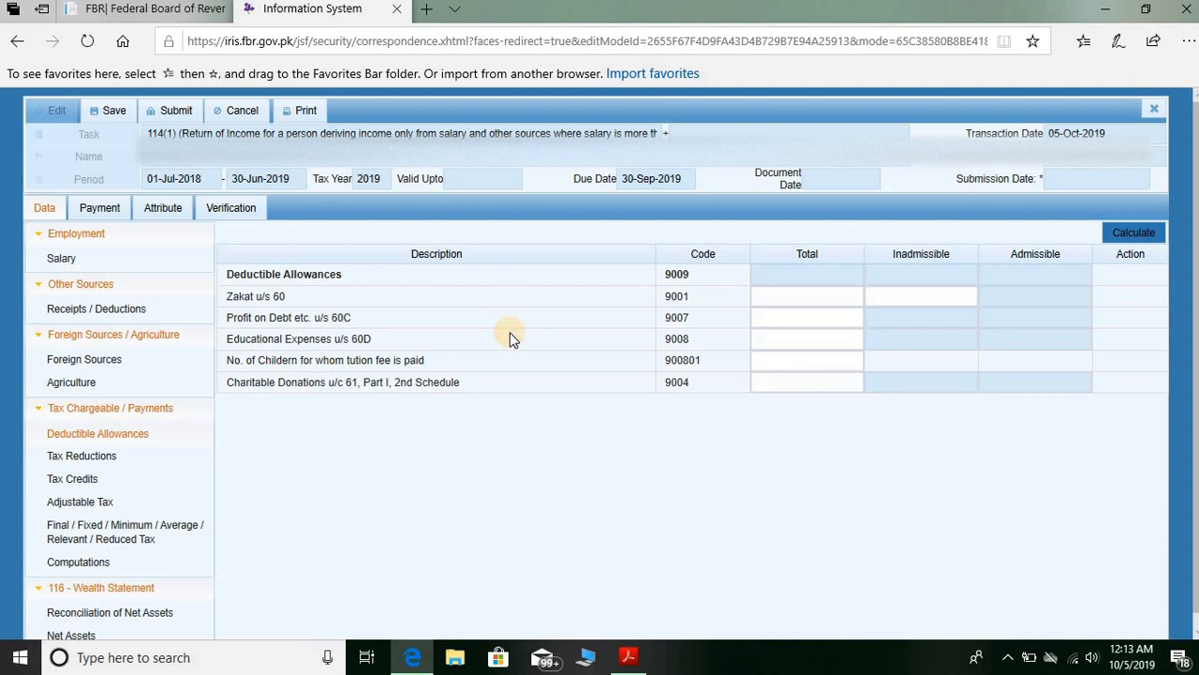
- Enter 100,000 as the total Educational Expenses u/s 60D and calculate the deductible allowances
{"action": "left_click", "coordinate": [808, 333]}
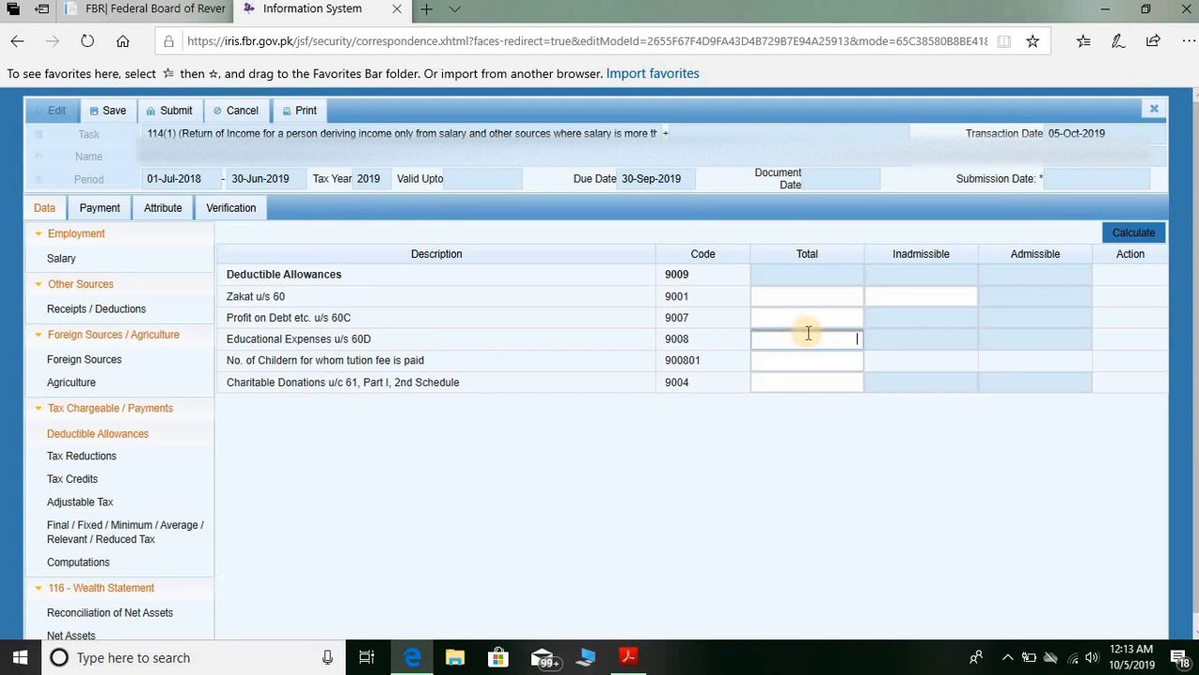
{"action": "type", "text": "1"}
{"action": "type", "text": "00000"}
{"action": "key", "text": "Tab"}
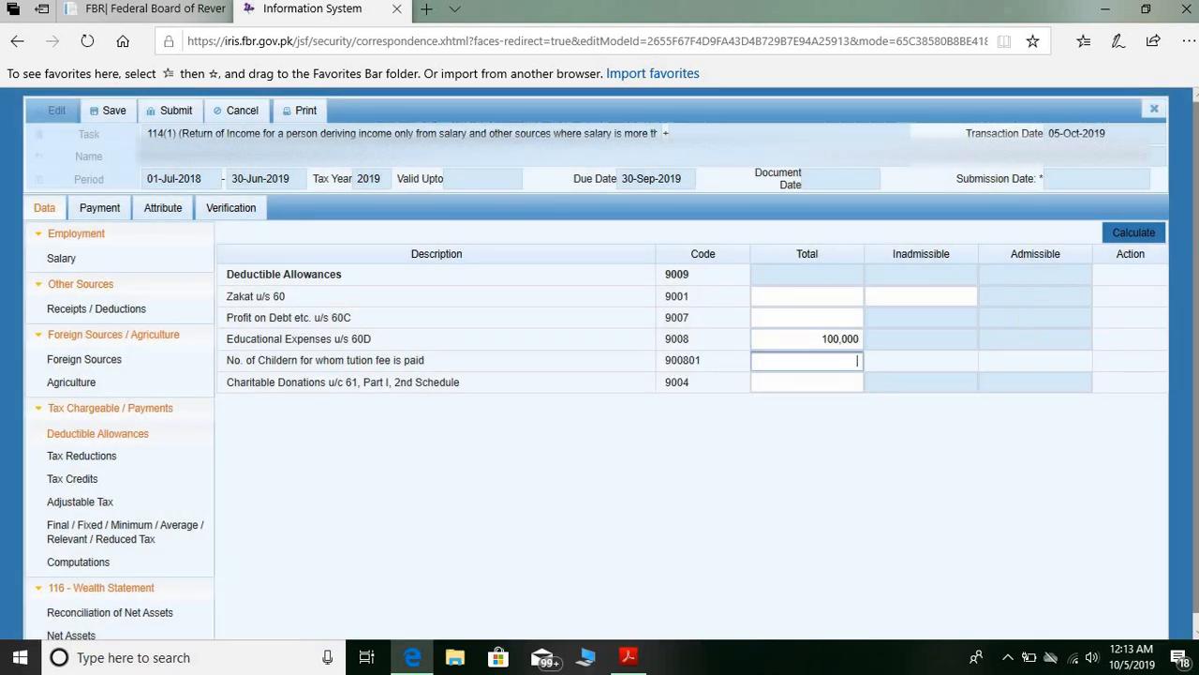
{"action": "left_click", "coordinate": [1145, 238]}
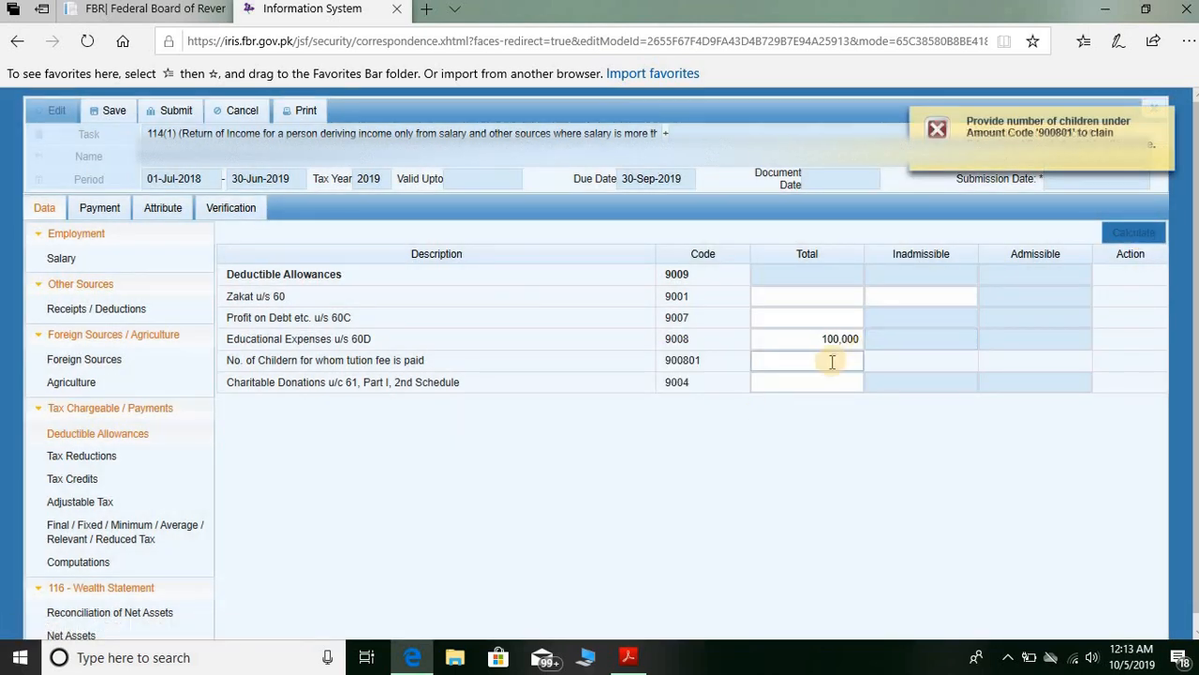
- Set the number of children for whom tuition fee is paid to 1 and calculate the deductible allowances
{"action": "left_click", "coordinate": [832, 361]}
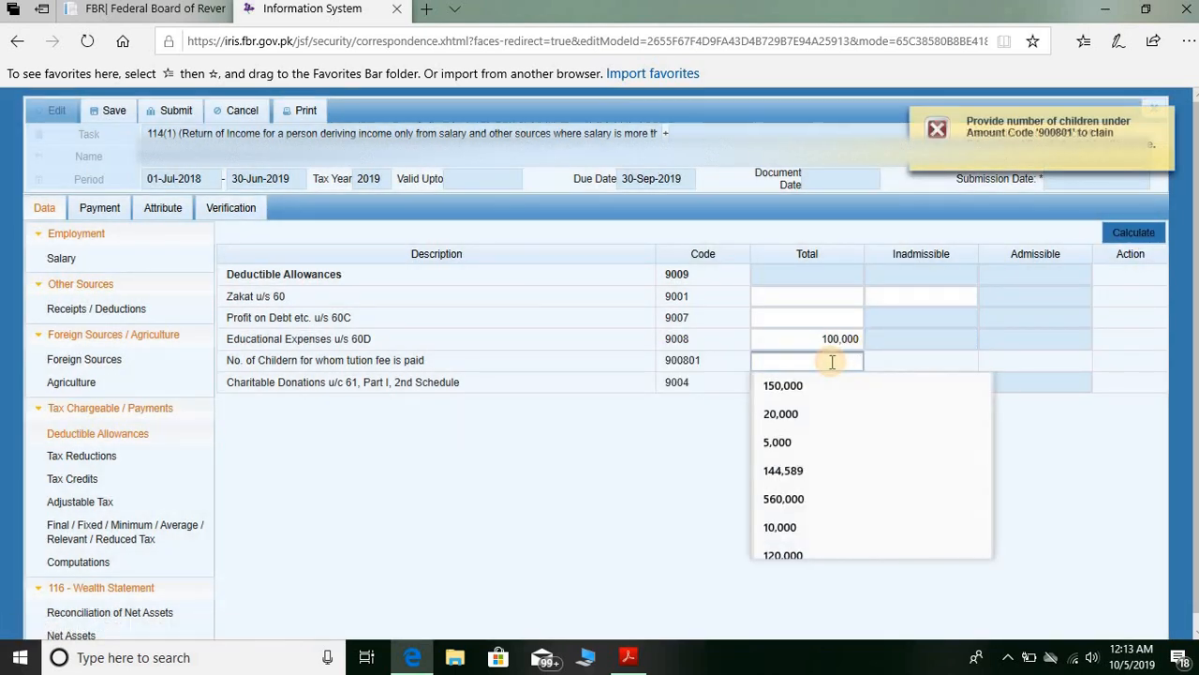
{"action": "type", "text": "1"}
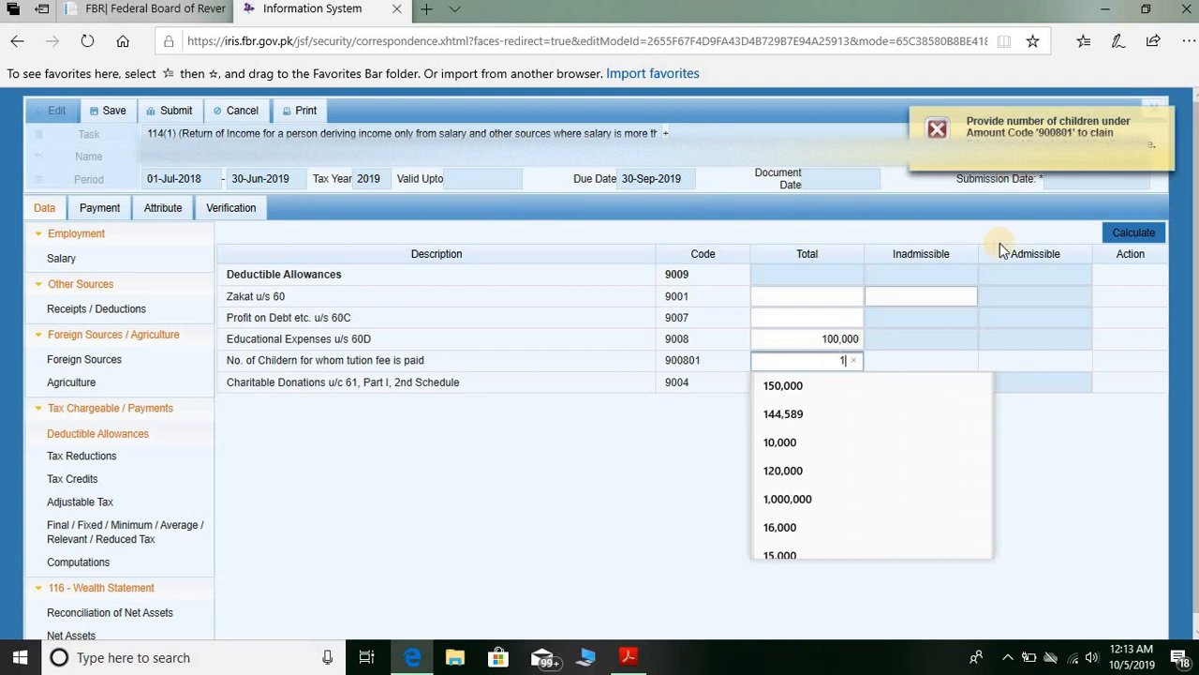
{"action": "left_click", "coordinate": [1134, 234]}
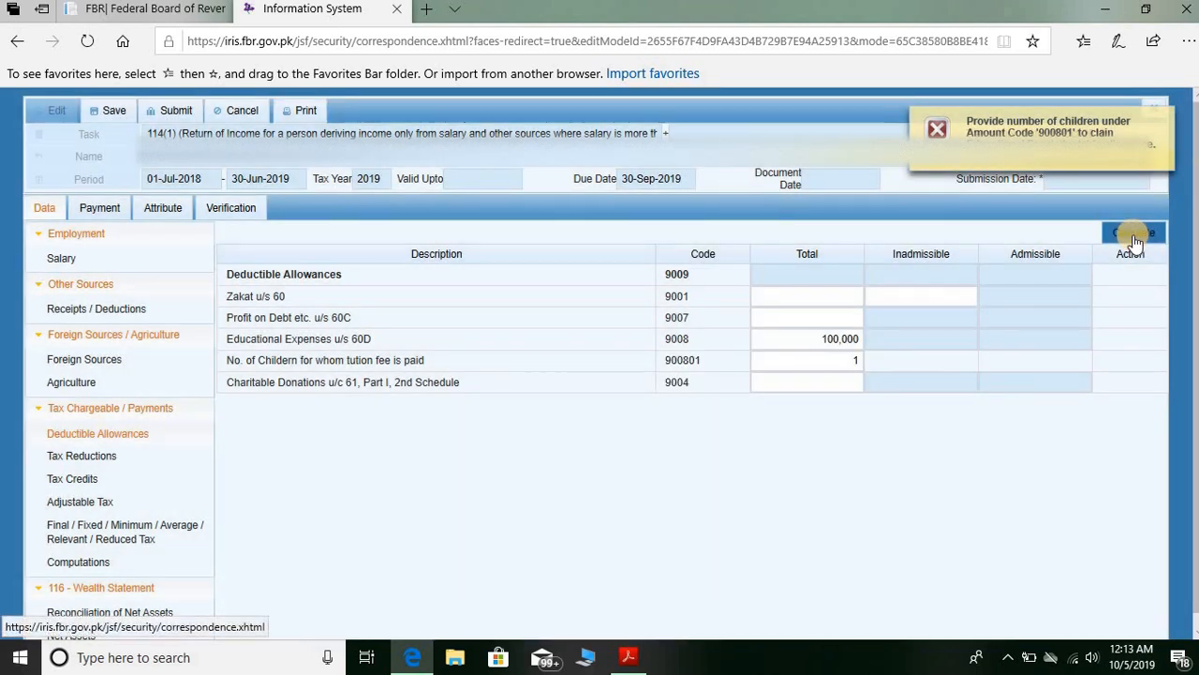
{"action": "left_click", "coordinate": [1133, 234]}
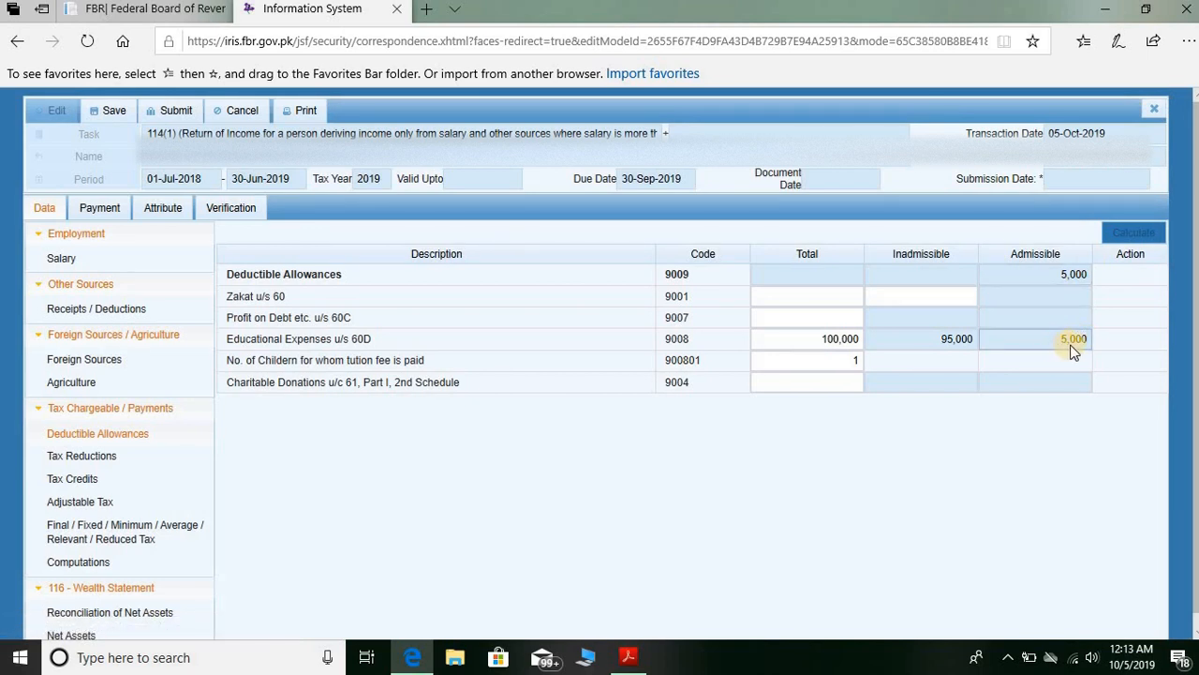
- Set the number of children for whom tuition fee is paid to 2 and calculate the deductible allowances
{"action": "double_click", "coordinate": [844, 358]}
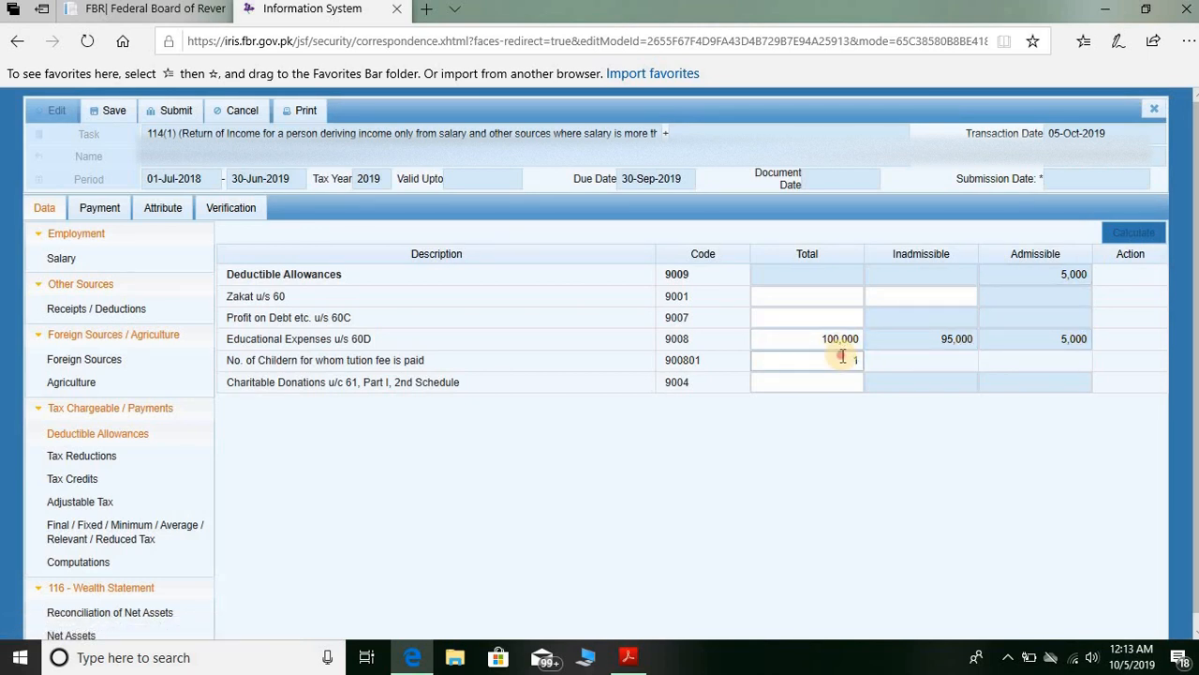
{"action": "key", "text": "BackSpace"}
{"action": "type", "text": "2"}
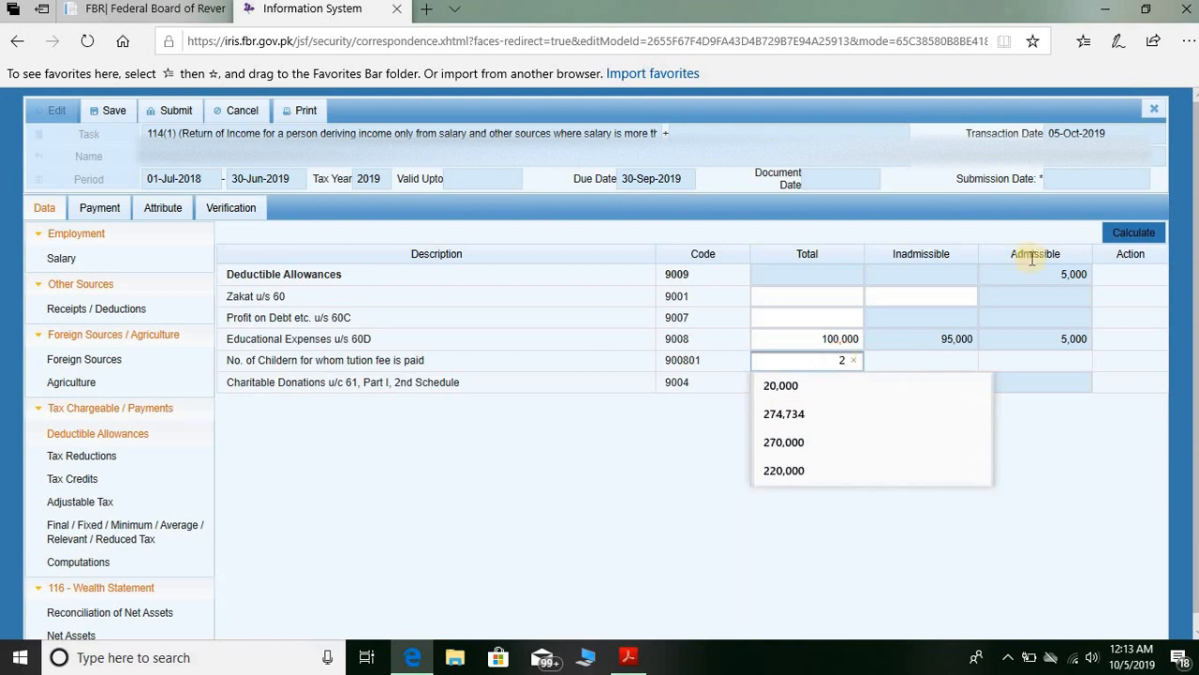
{"action": "left_click", "coordinate": [1136, 234]}
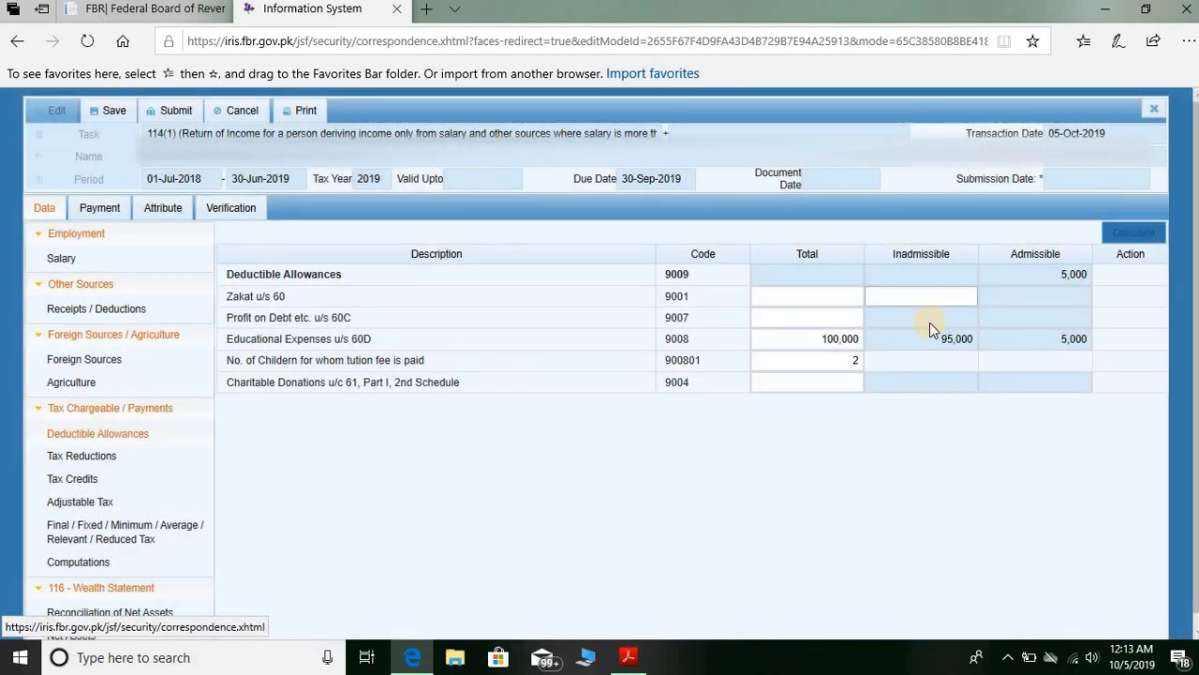
- Clear the number of children and the total Educational Expenses u/s 60D from the deductible allowances
{"action": "left_click", "coordinate": [846, 365]}
{"action": "key", "text": "BackSpace"}
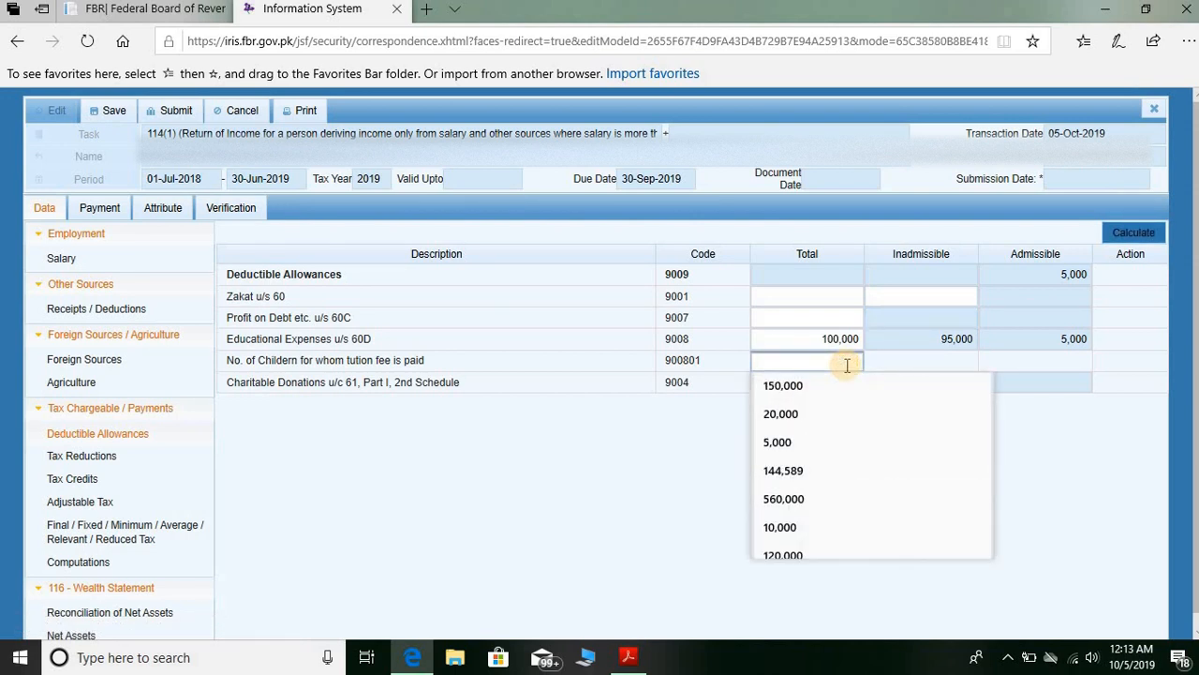
{"action": "left_click", "coordinate": [806, 339]}
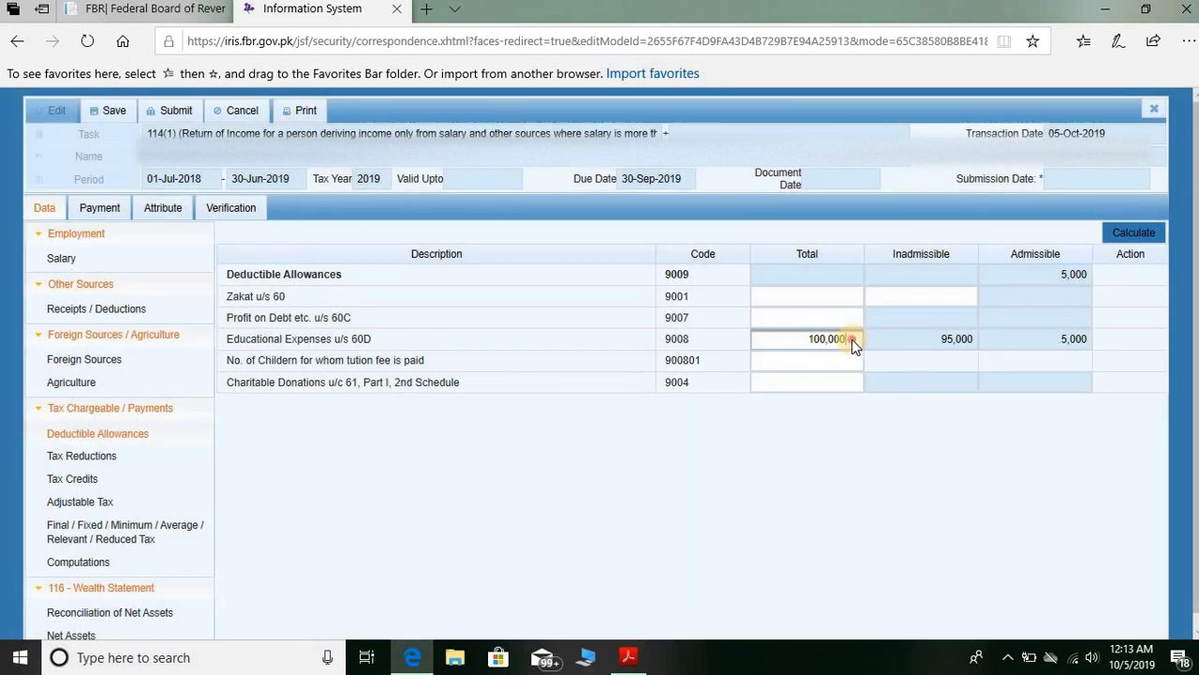
{"action": "left_click", "coordinate": [852, 340]}
{"action": "left_click", "coordinate": [810, 382]}
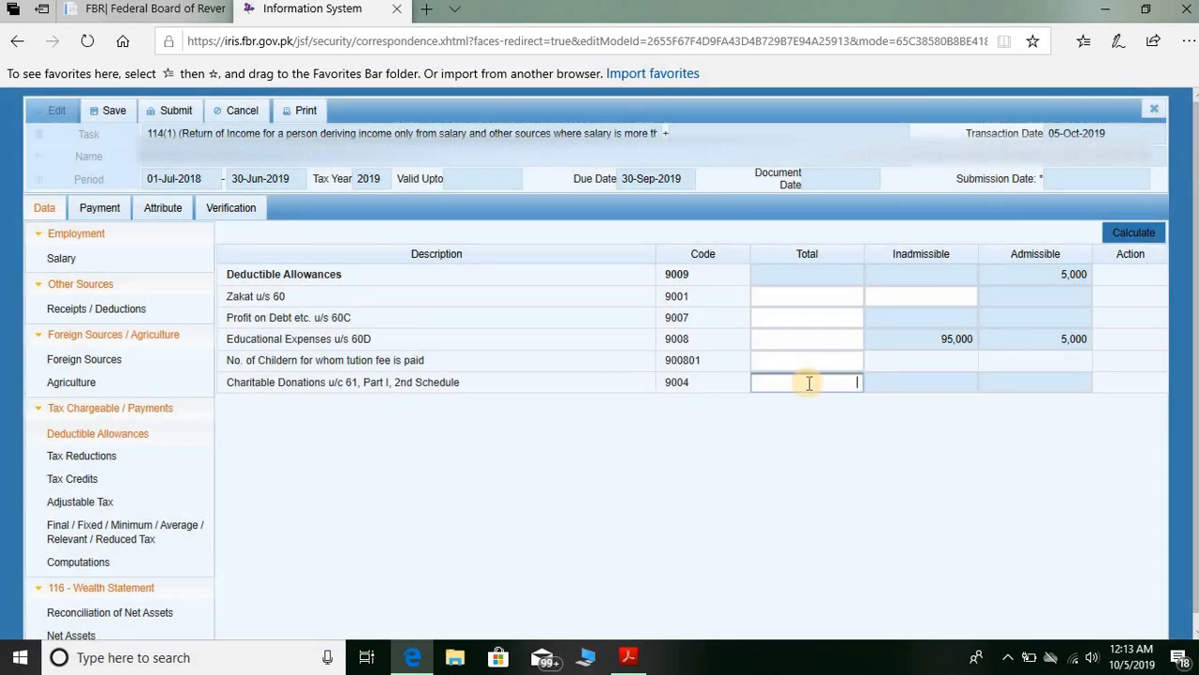
- Examine the Tax Reductions section and the Tax Credits section of the return
{"action": "left_click", "coordinate": [127, 464]}
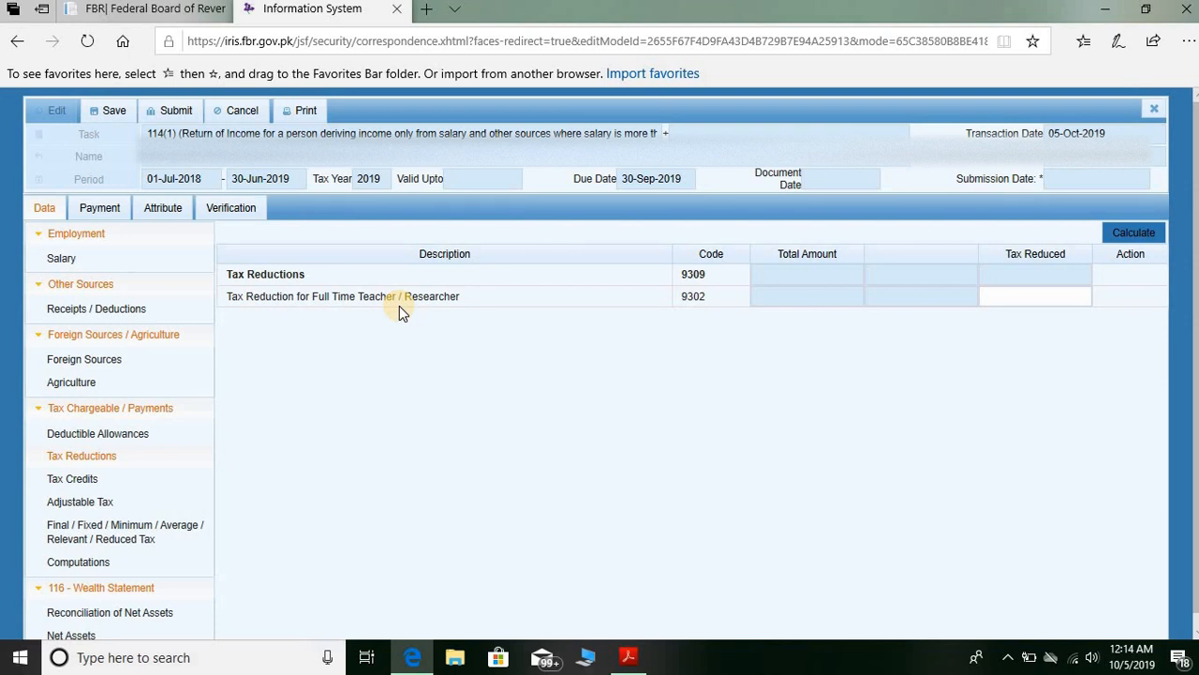
{"action": "left_click", "coordinate": [85, 482]}
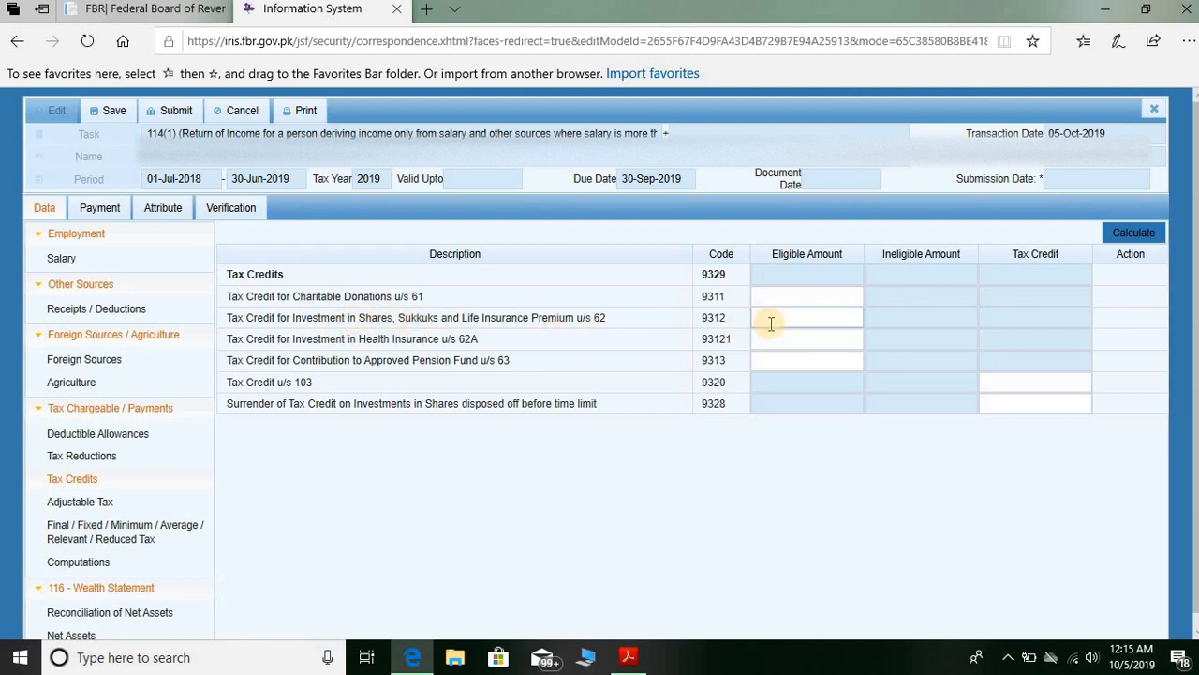
- Enter 500,000 as the eligible amount for investment in shares, sukuks and life insurance premium u/s 62 and calculate the tax credits
{"action": "left_click", "coordinate": [817, 321]}
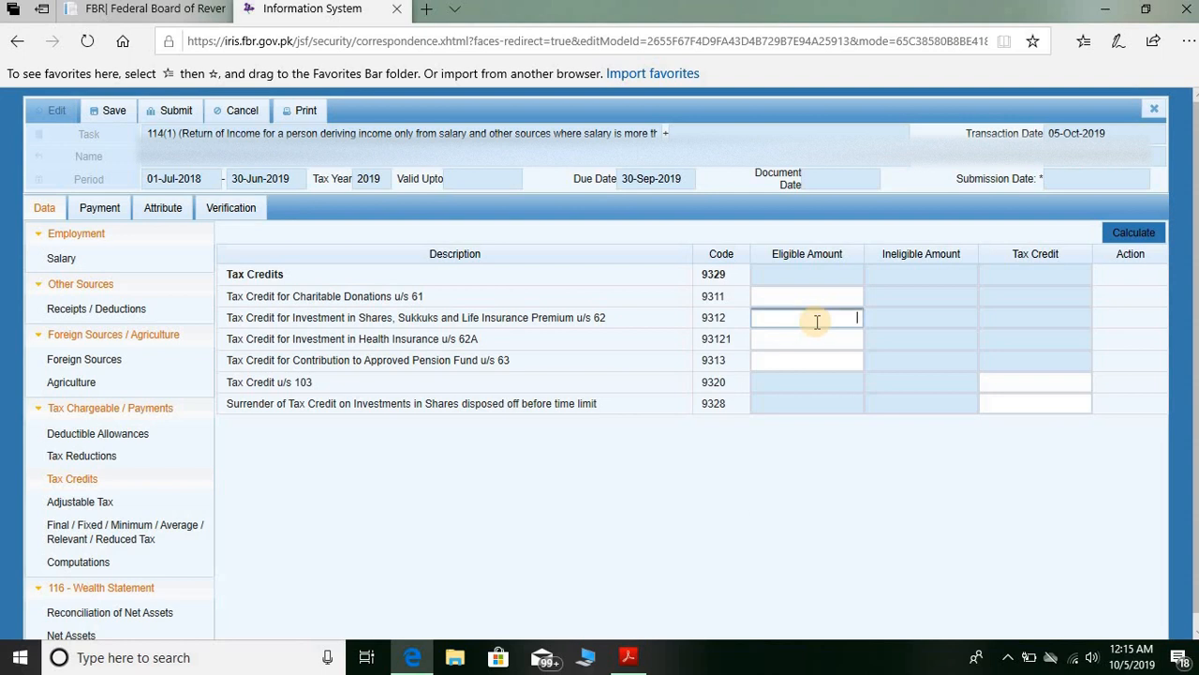
{"action": "type", "text": "500000"}
{"action": "key", "text": "Tab"}
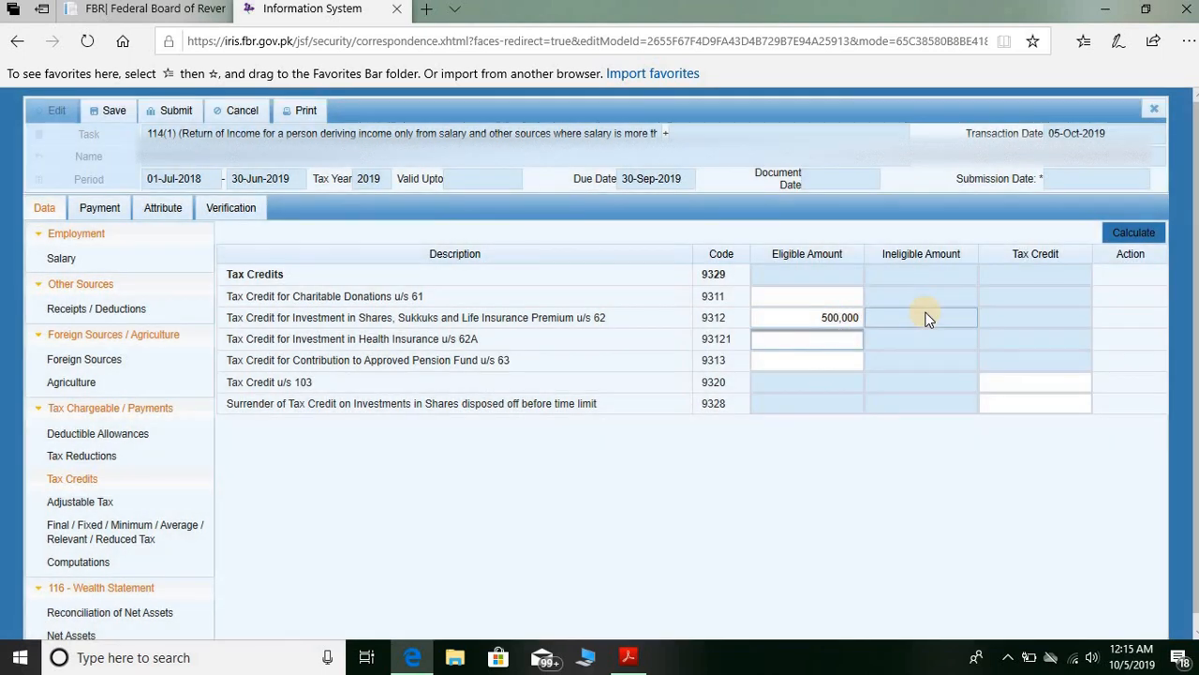
{"action": "left_click", "coordinate": [1133, 234]}
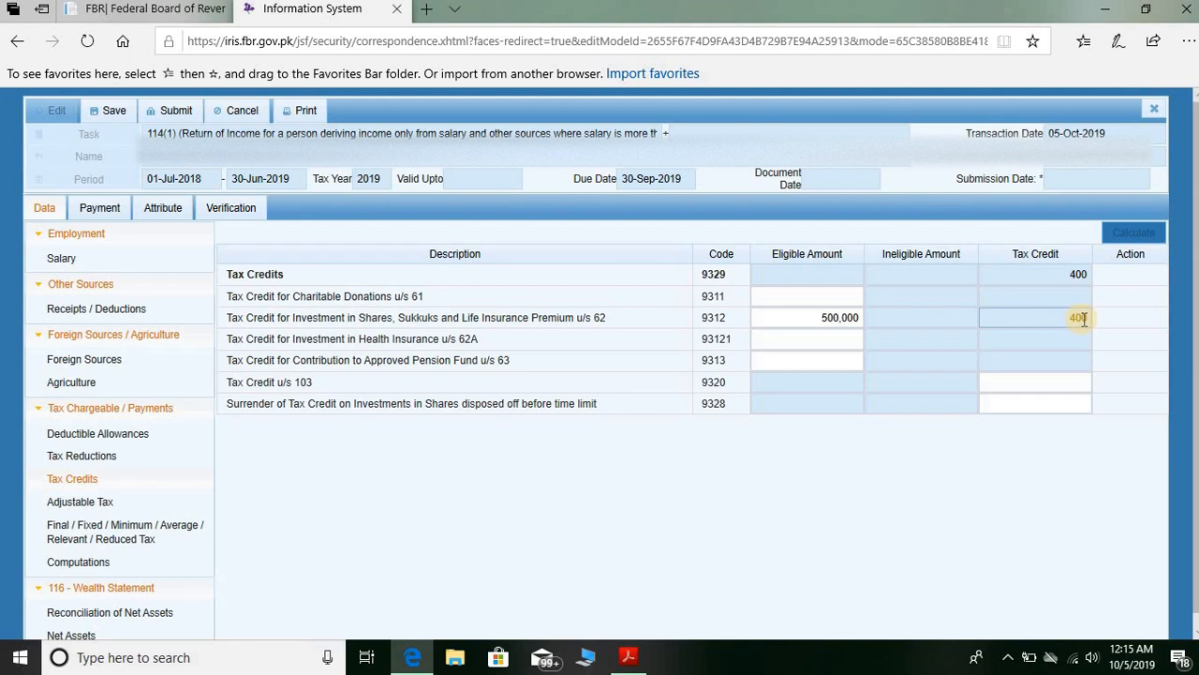
- Clear the eligible amount for investment in shares, sukuks and life insurance premium u/s 62
{"action": "left_click", "coordinate": [796, 320]}
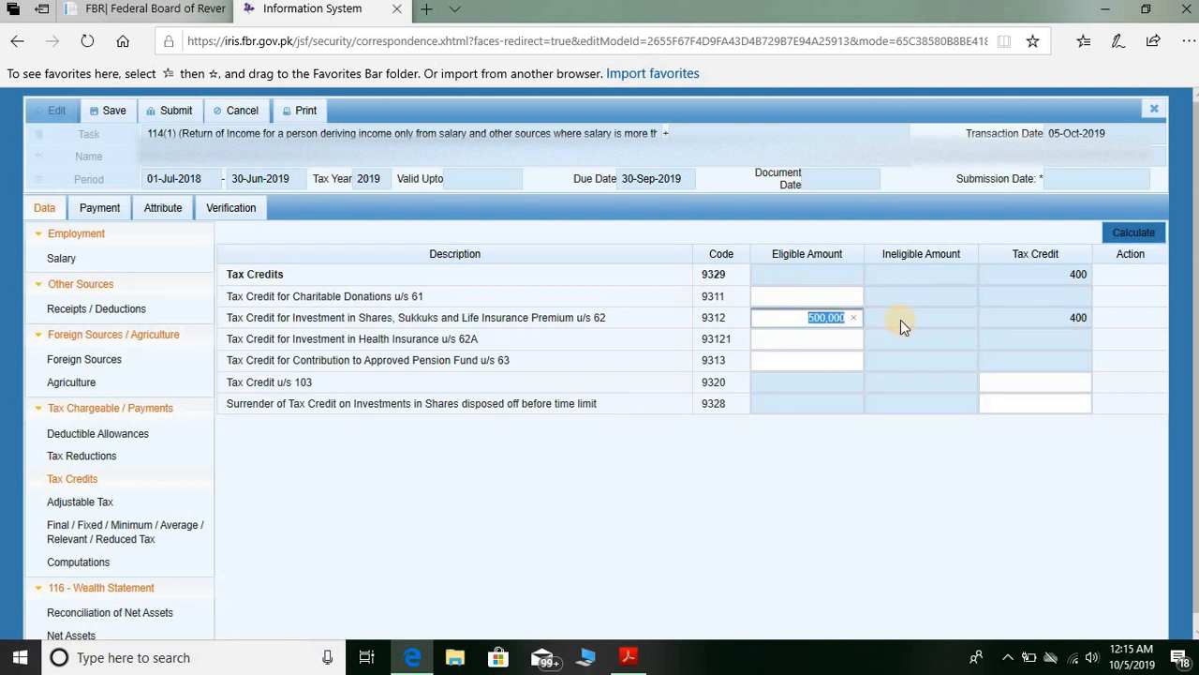
{"action": "key", "text": "BackSpace"}
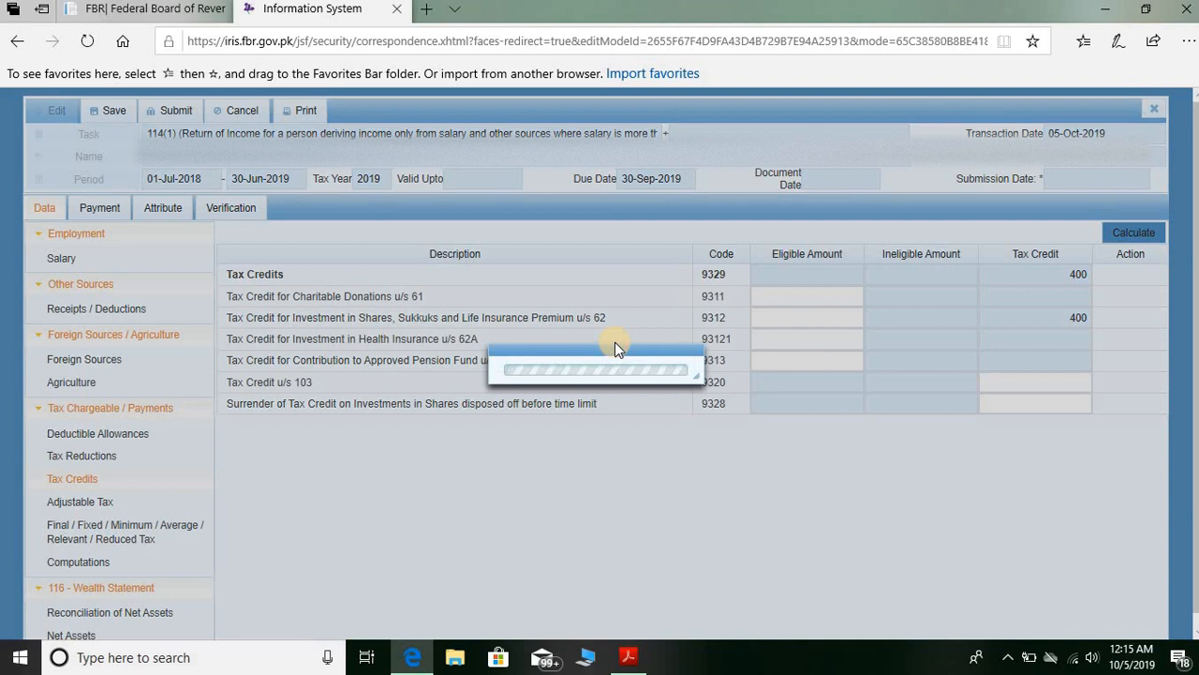
{"action": "left_click", "coordinate": [612, 343]}
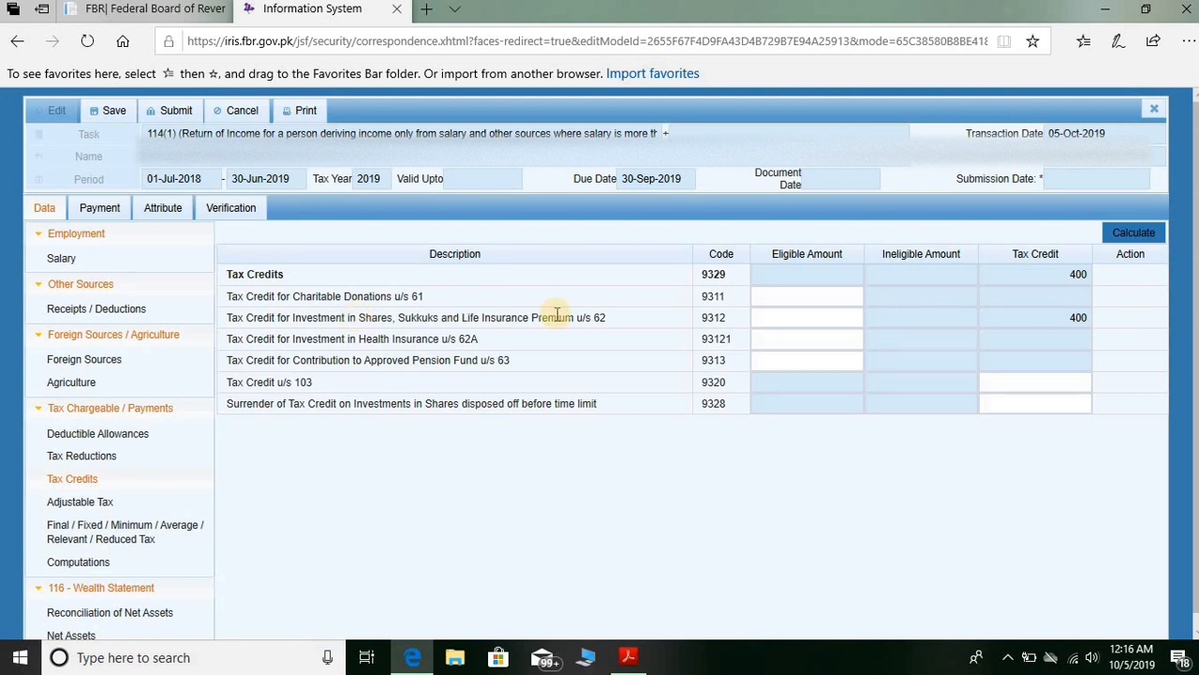
- In the Adjustable Tax section, enter 2,000 as tax deducted for Salary of Corporate Sector Employees u/s 149 and calculate
{"action": "left_click", "coordinate": [84, 513]}
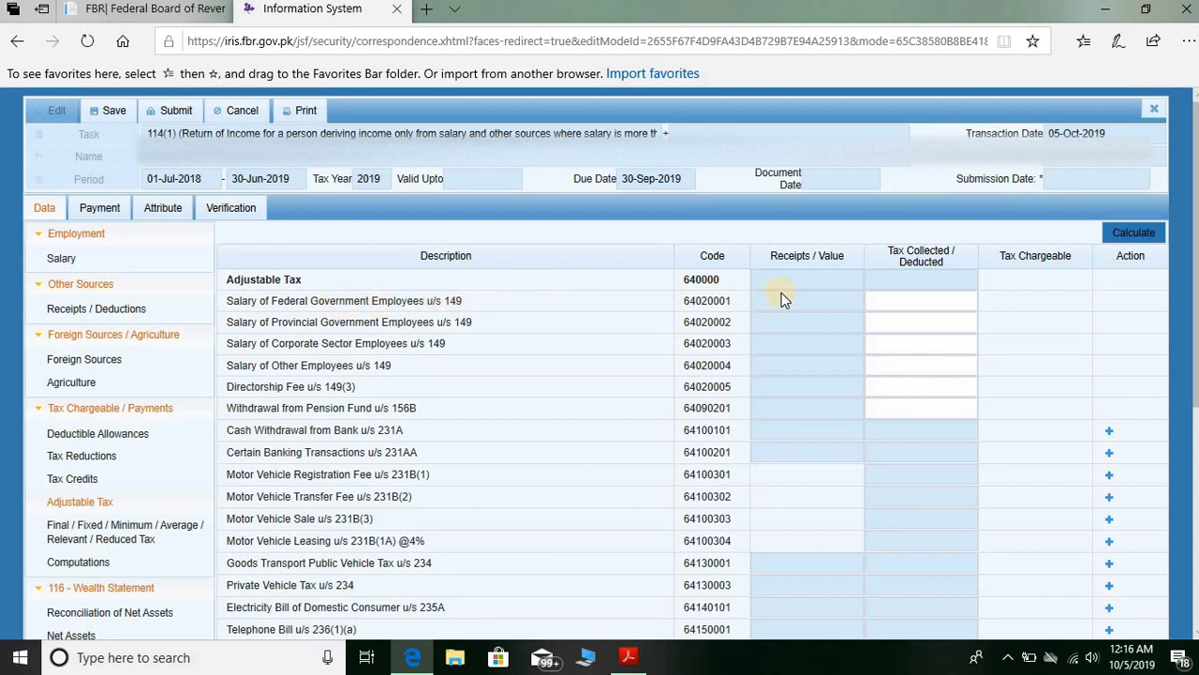
{"action": "left_click", "coordinate": [895, 295]}
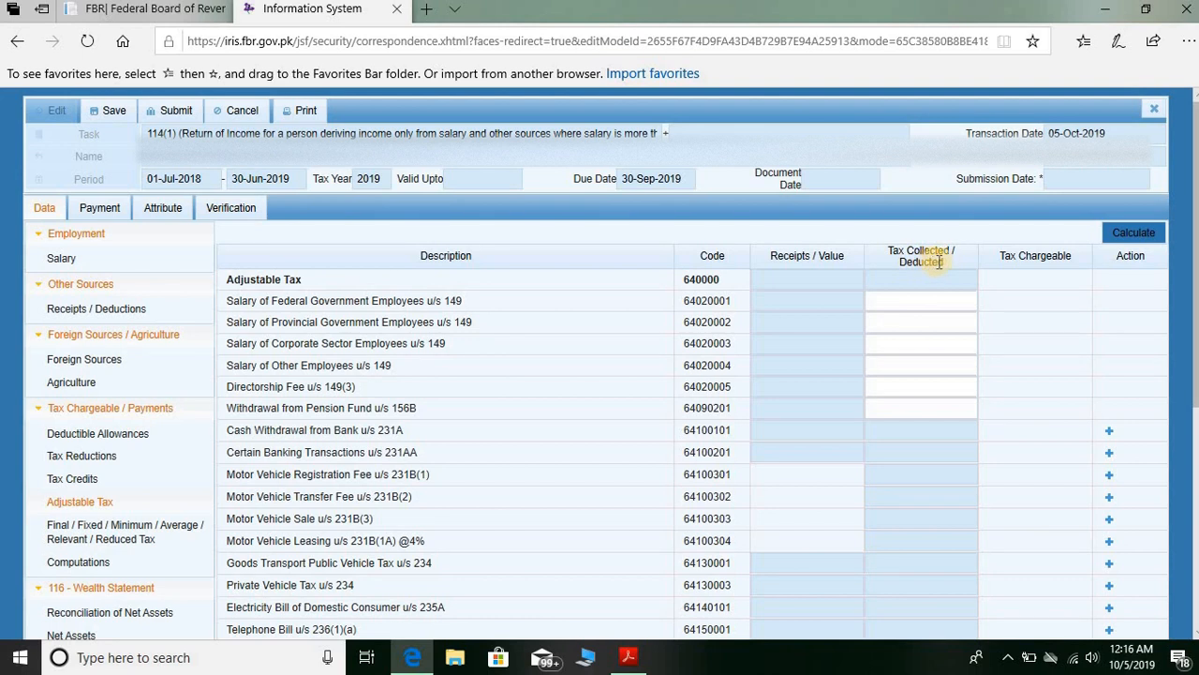
{"action": "left_click", "coordinate": [918, 341]}
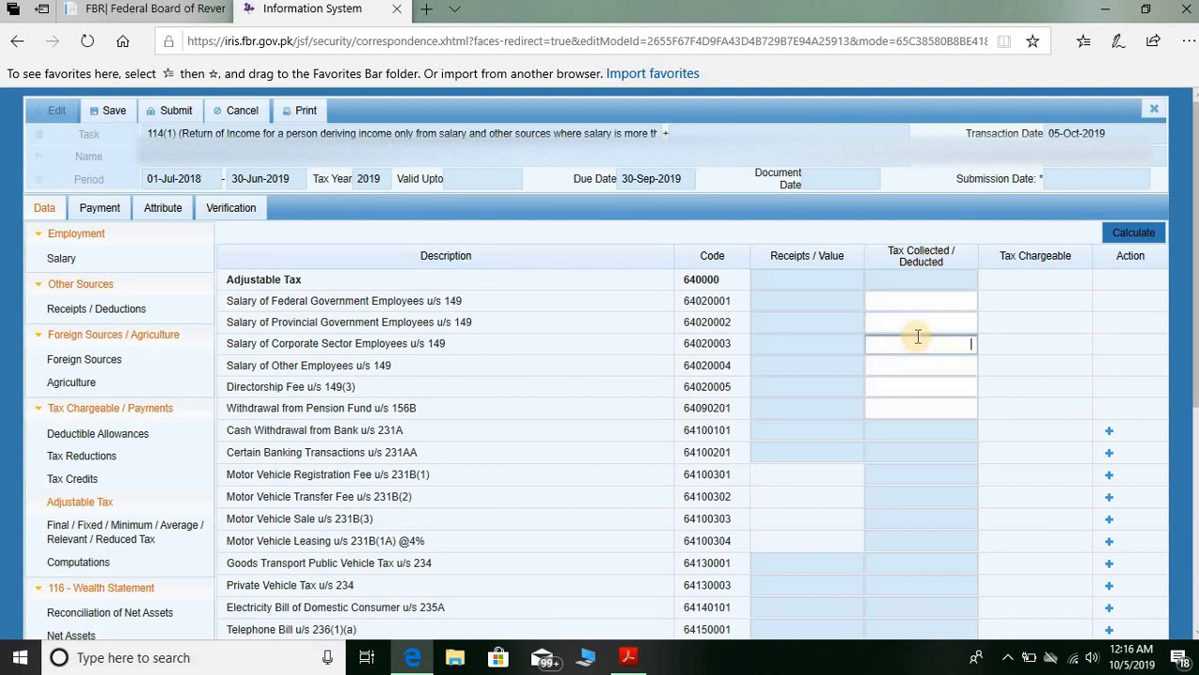
{"action": "left_click", "coordinate": [918, 321]}
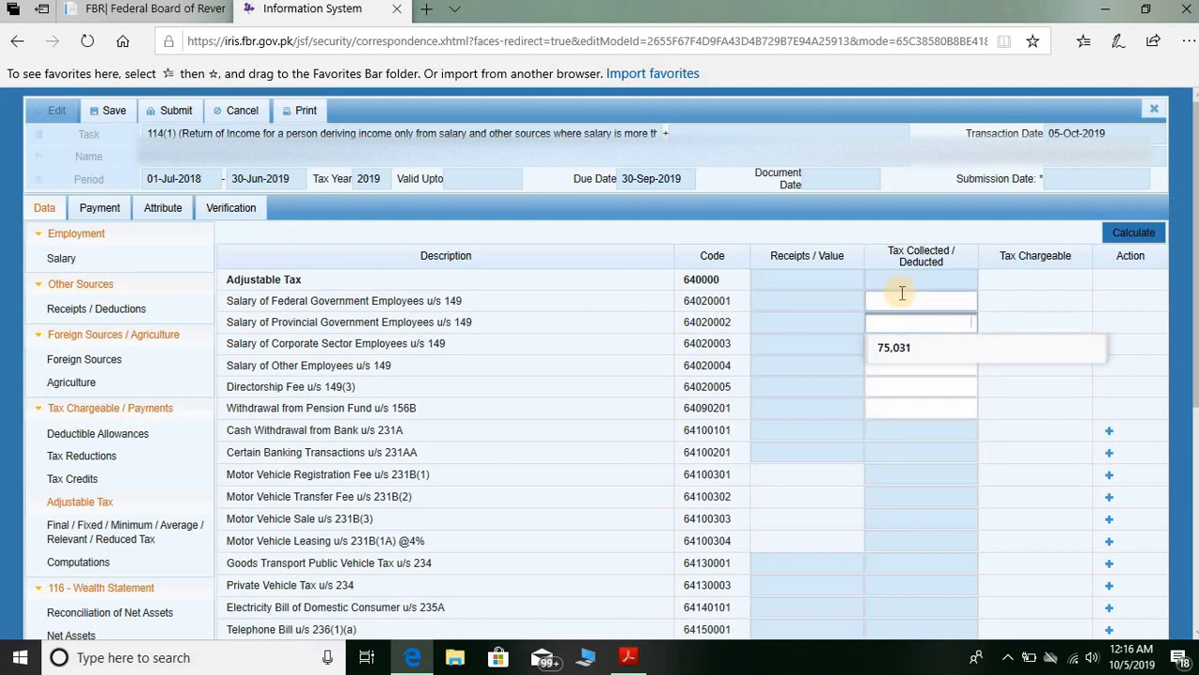
{"action": "left_click", "coordinate": [901, 296]}
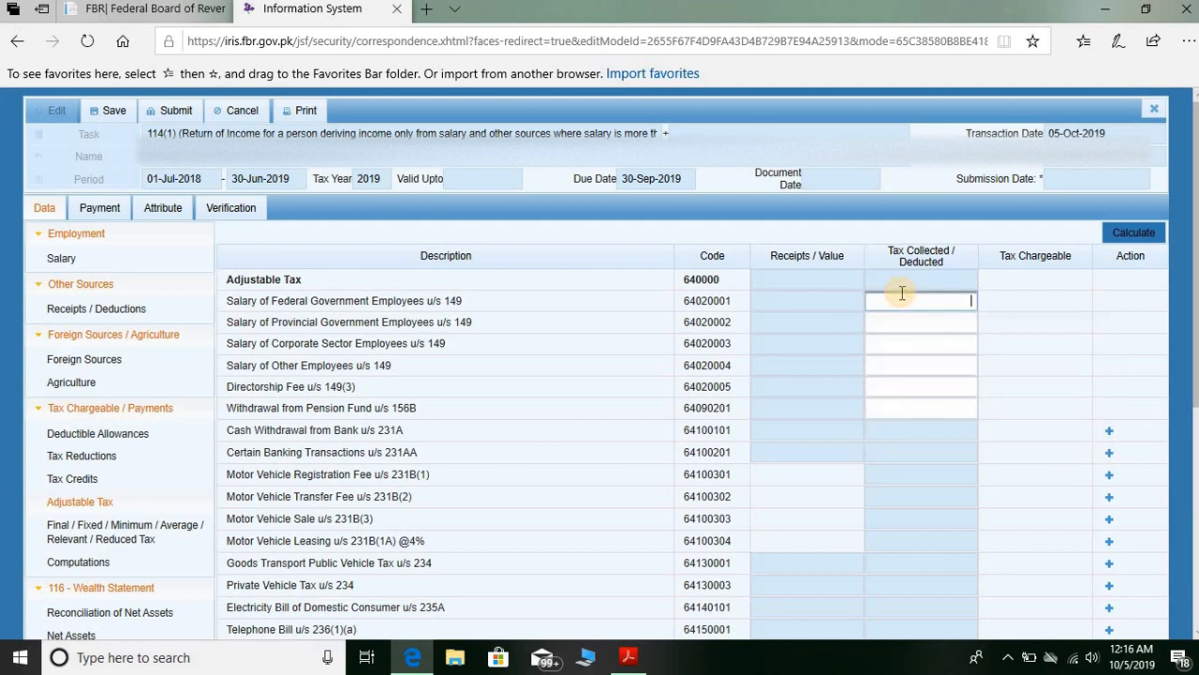
{"action": "left_click", "coordinate": [906, 347]}
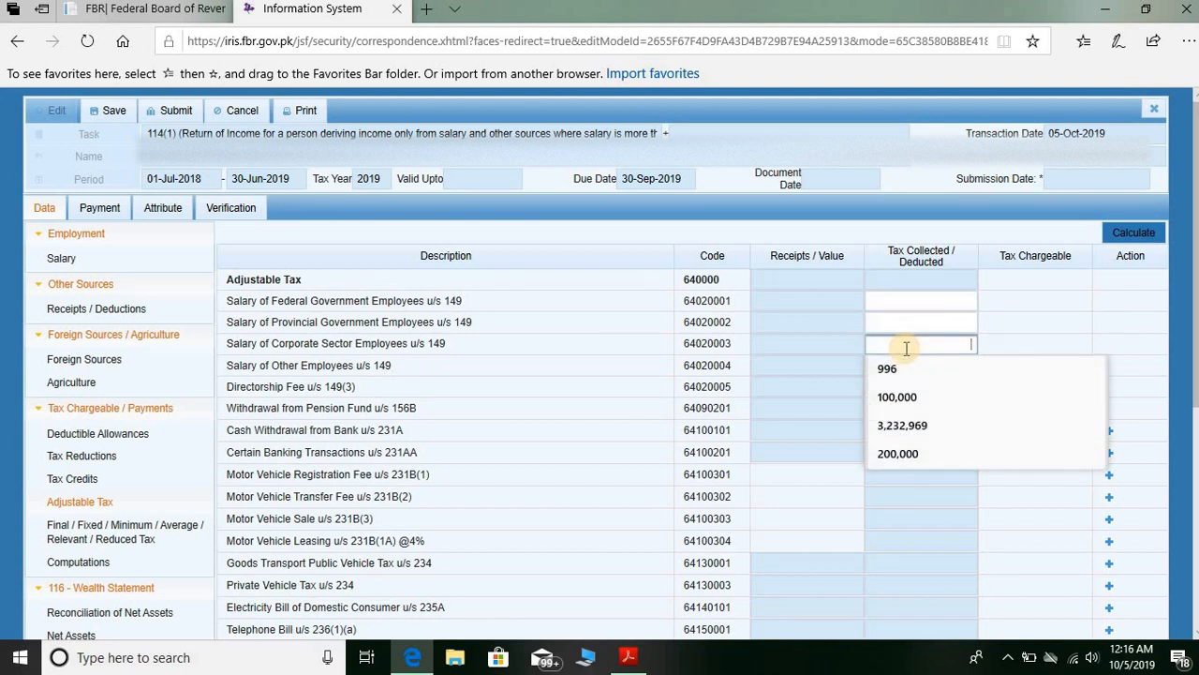
{"action": "type", "text": "2000"}
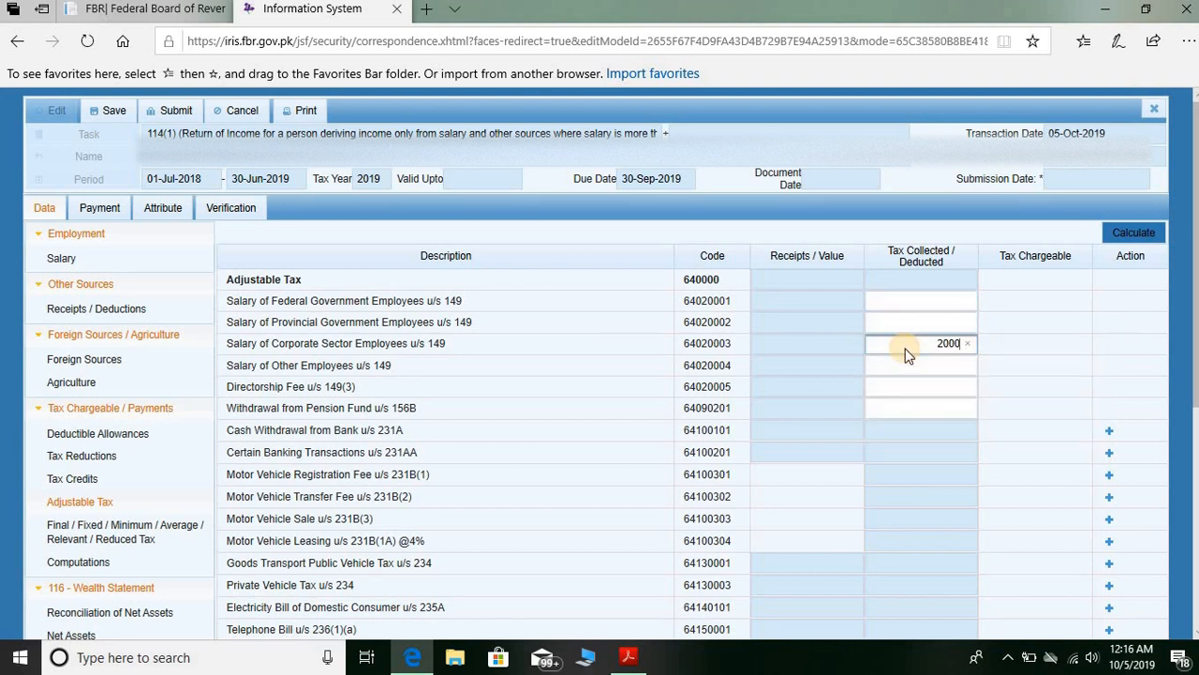
{"action": "key", "text": "Tab"}
{"action": "left_click", "coordinate": [1134, 232]}
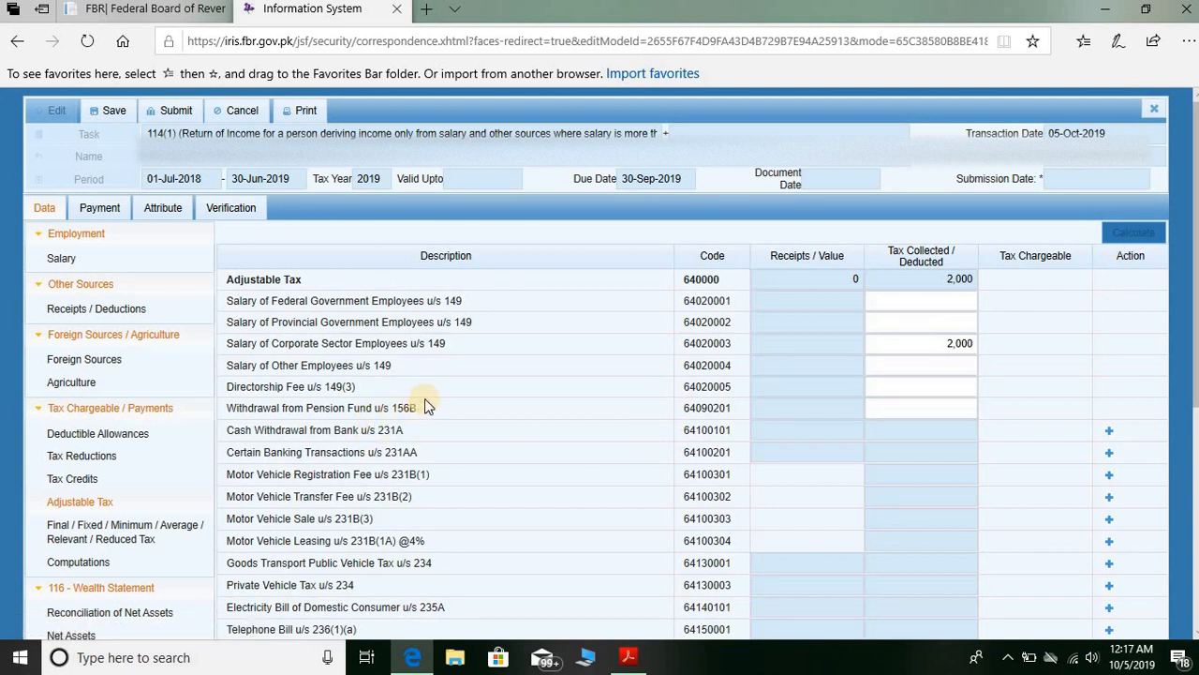
- Add a Cash Withdrawal from Bank u/s 231A entry, giving the account number as the investment and "account" as the contents
{"action": "left_click", "coordinate": [926, 408]}
{"action": "left_click", "coordinate": [1108, 435]}
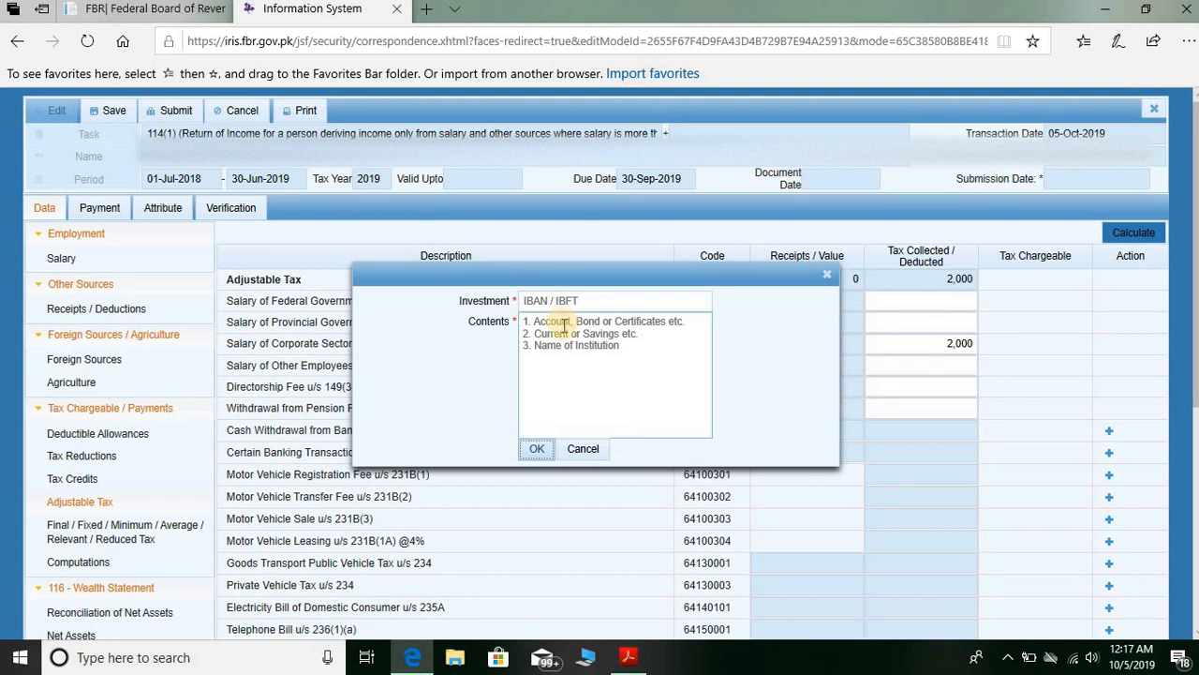
{"action": "left_click", "coordinate": [534, 452]}
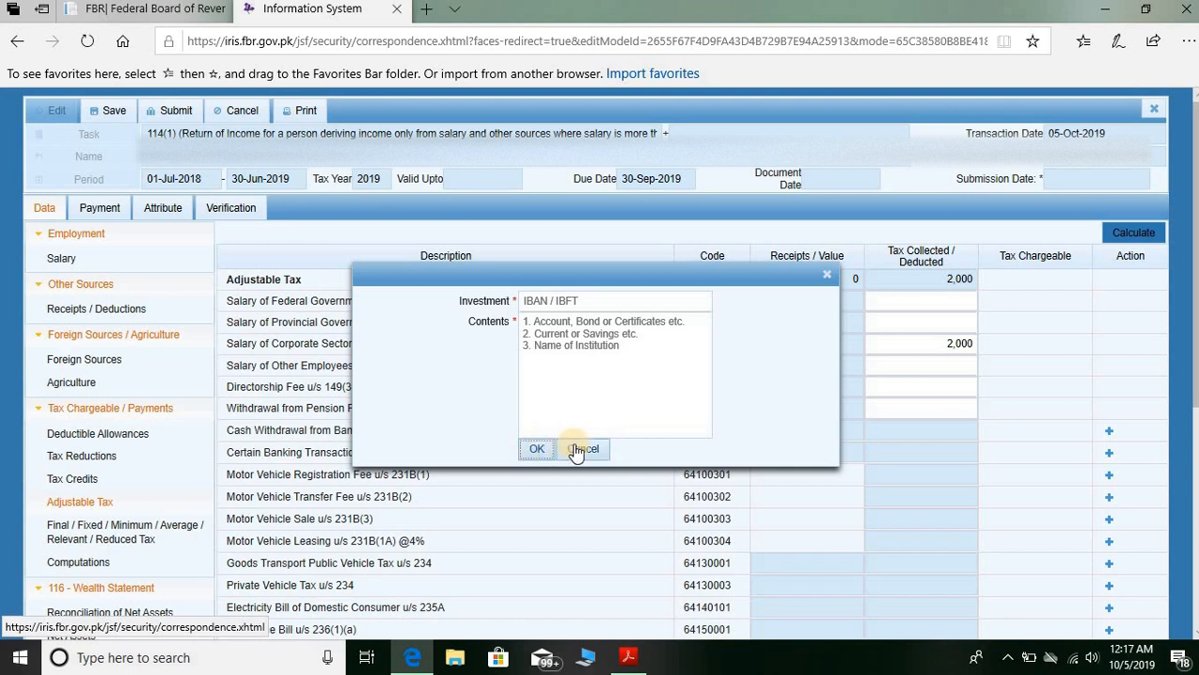
{"action": "left_click", "coordinate": [538, 297]}
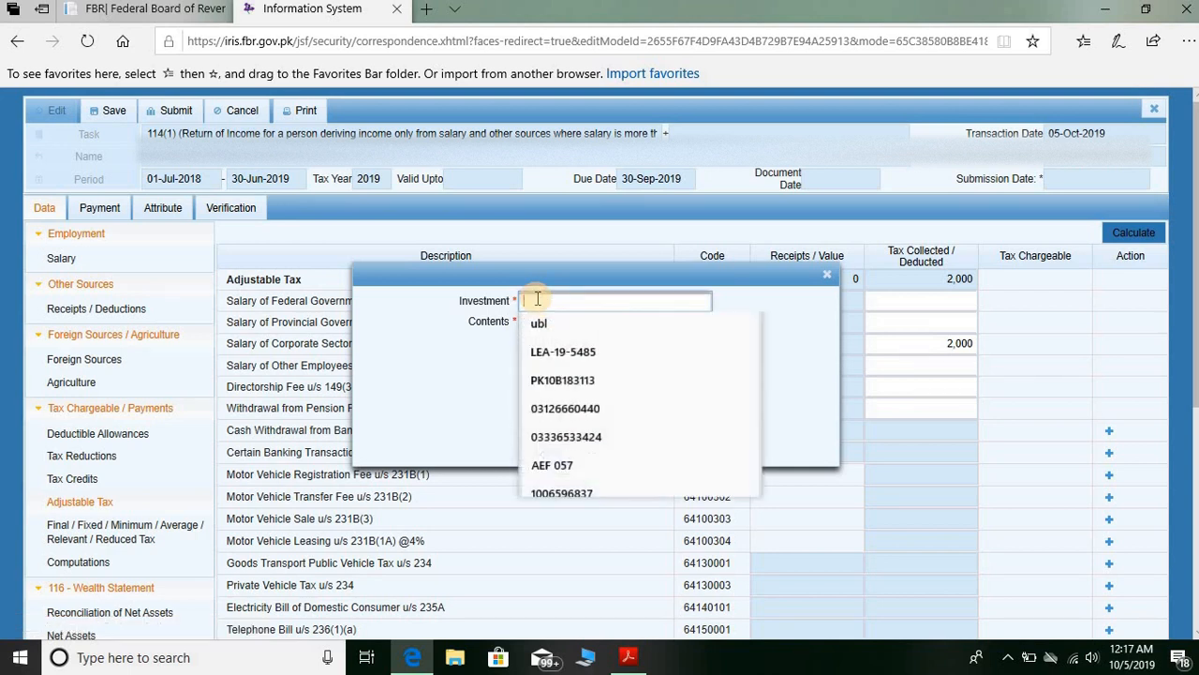
{"action": "type", "text": "1234"}
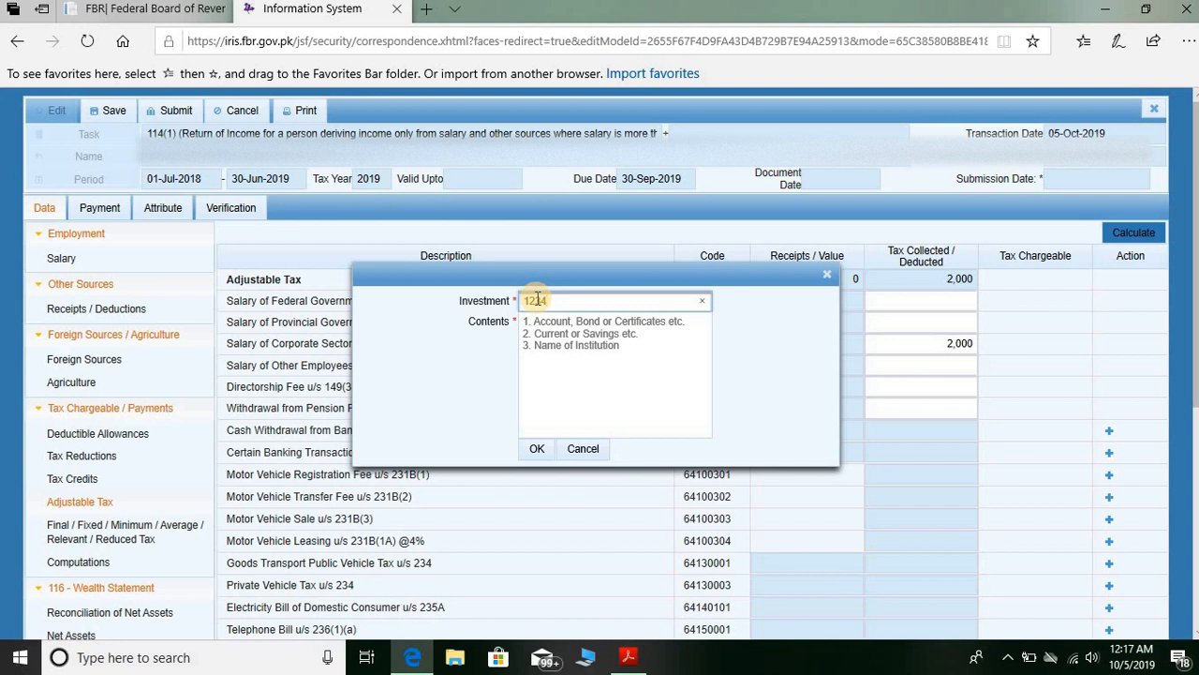
{"action": "key", "text": "Tab"}
{"action": "type", "text": "acco"}
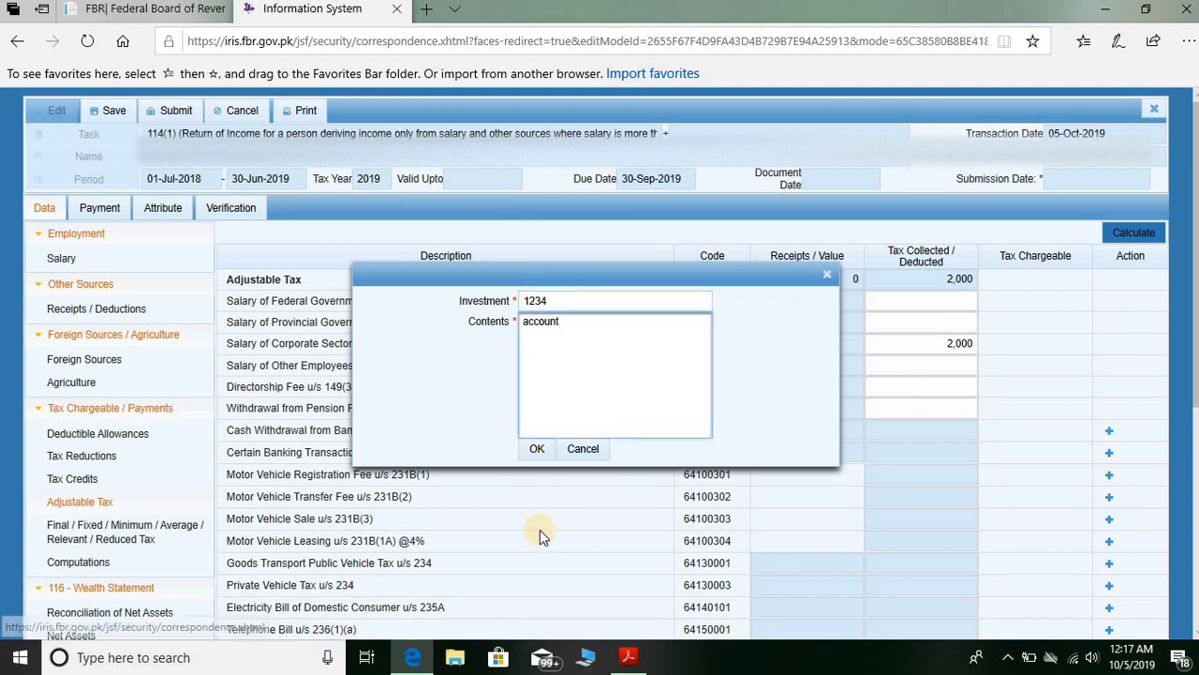
{"action": "left_click", "coordinate": [546, 449]}
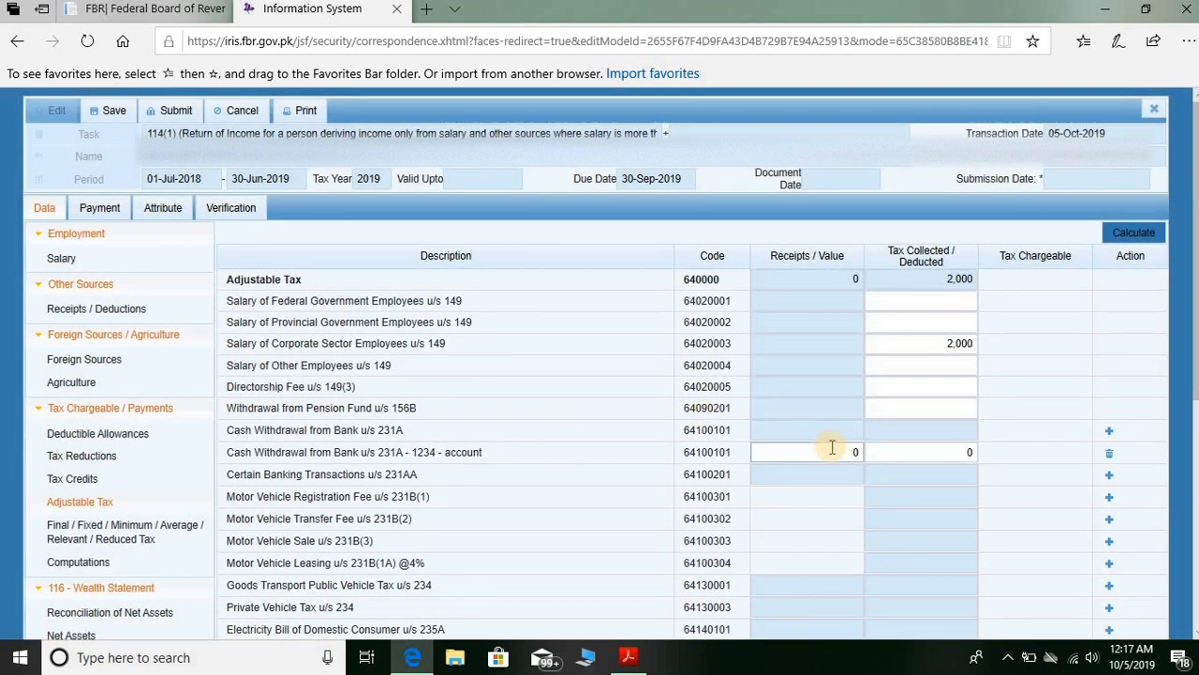
- Enter 600 as the tax deducted on the new cash withdrawal entry and calculate the adjustable tax
{"action": "left_click", "coordinate": [918, 450]}
{"action": "left_click", "coordinate": [929, 449]}
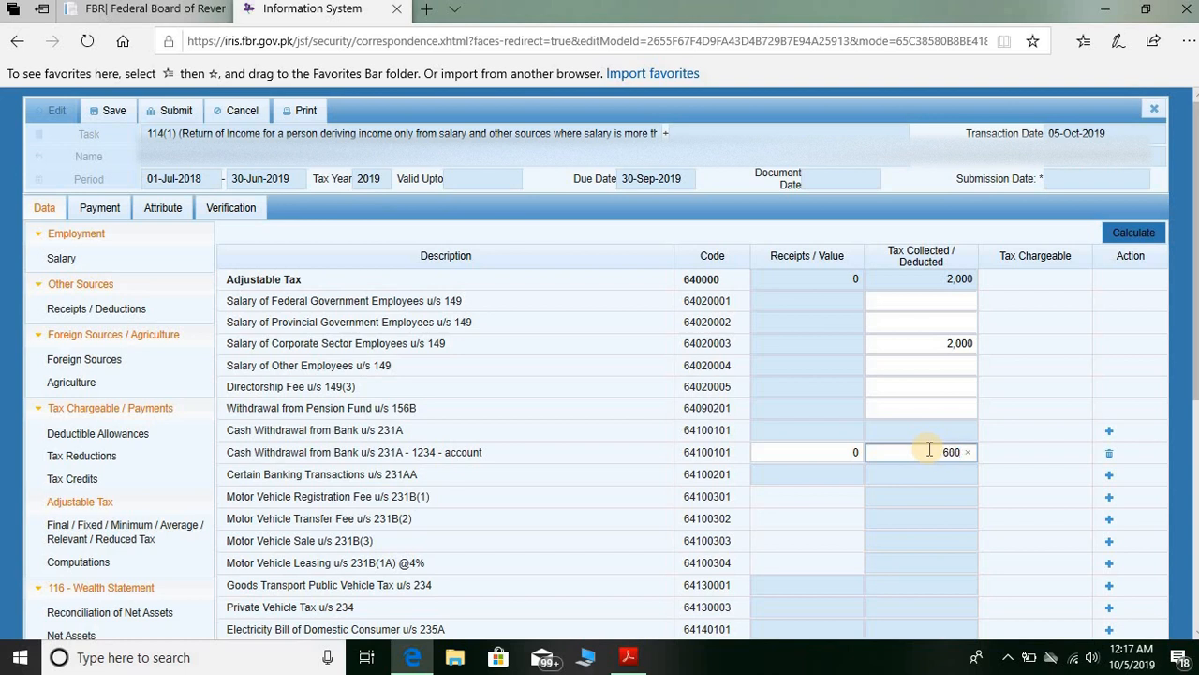
{"action": "type", "text": "600"}
{"action": "scroll", "coordinate": [928, 450], "scroll_direction": "down", "scroll_amount": 4}
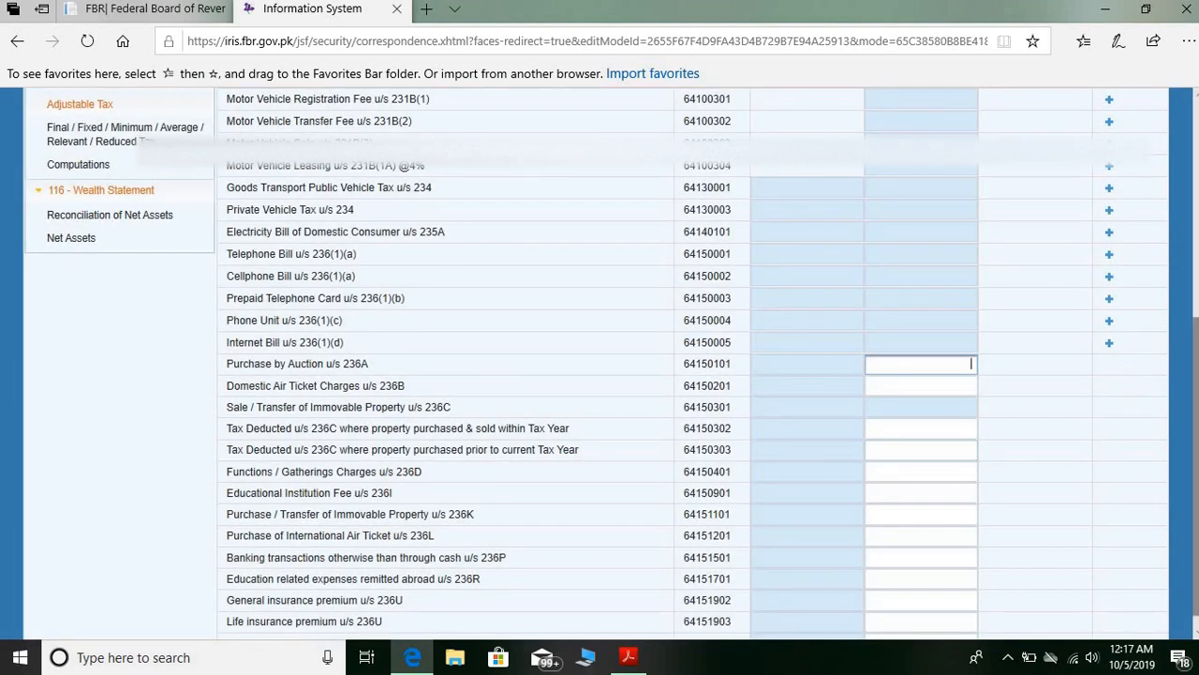
{"action": "scroll", "coordinate": [1194, 366], "scroll_direction": "up", "scroll_amount": 5}
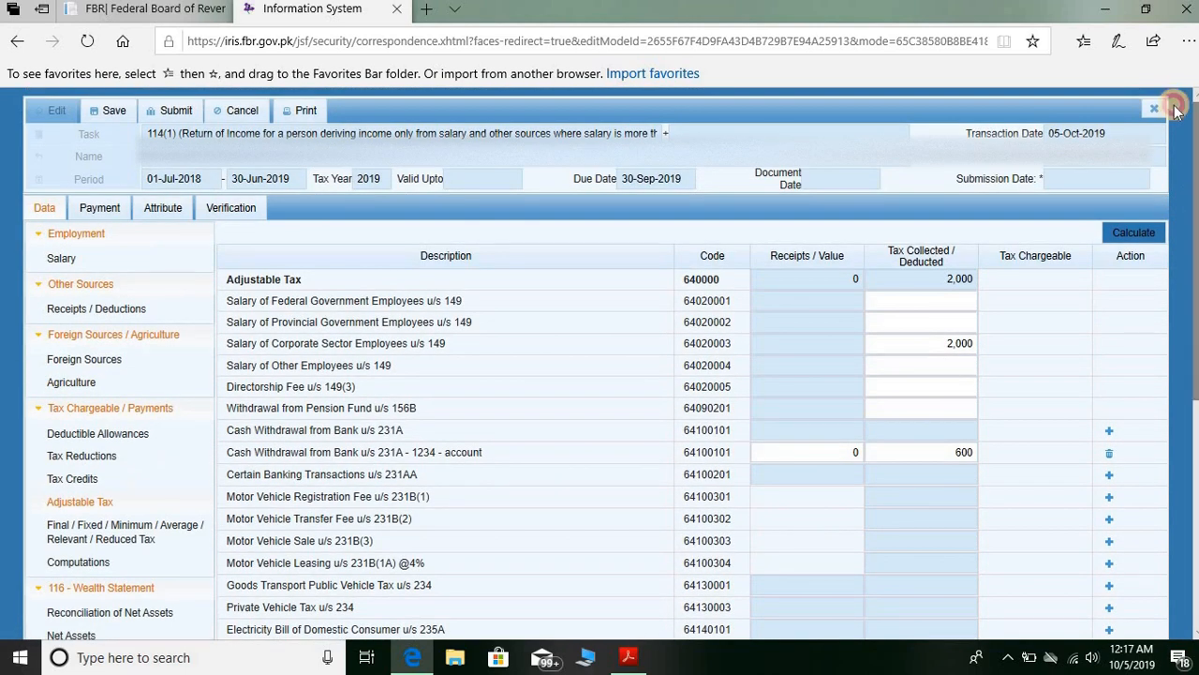
{"action": "left_click", "coordinate": [1135, 233]}
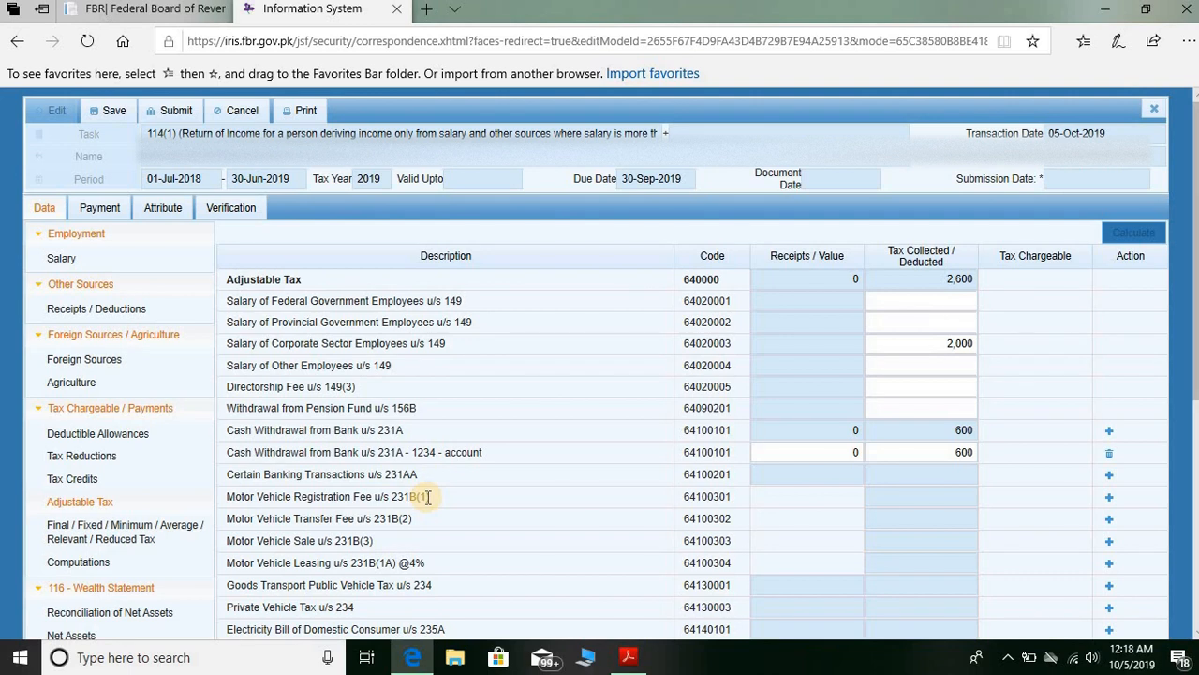
- Examine the entry form for Motor Vehicle Registration Fee u/s 231B(1), cancel it, and look through the remaining Adjustable Tax rows
{"action": "left_click", "coordinate": [1111, 498]}
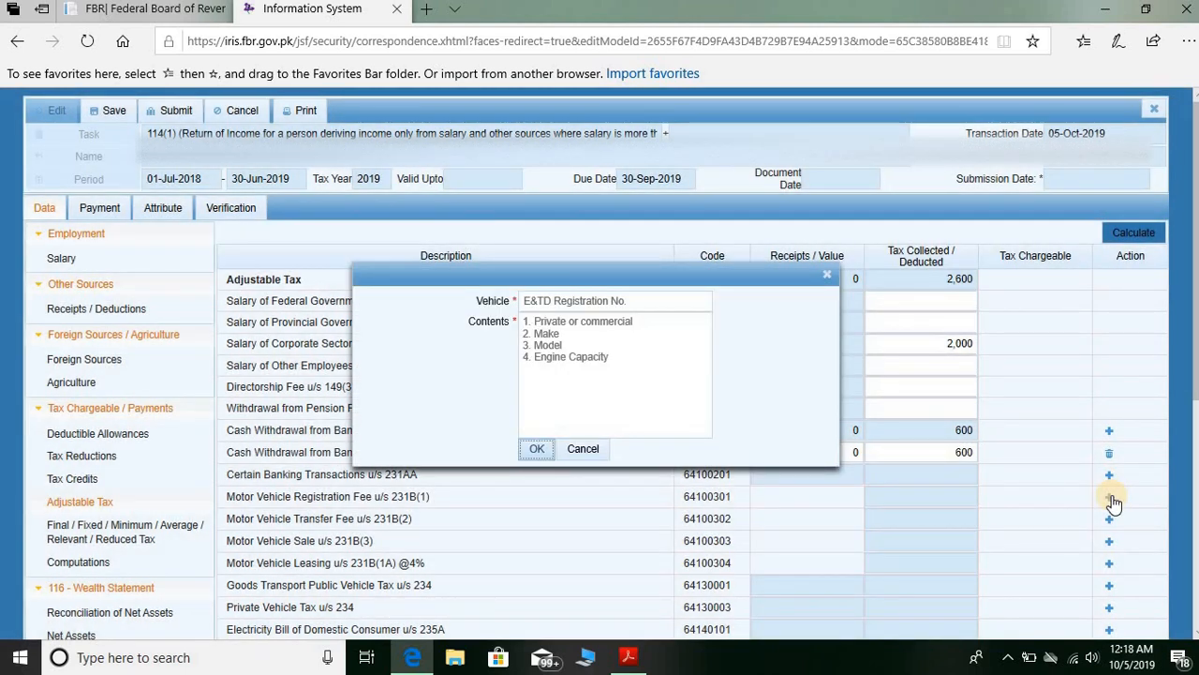
{"action": "left_click", "coordinate": [583, 450]}
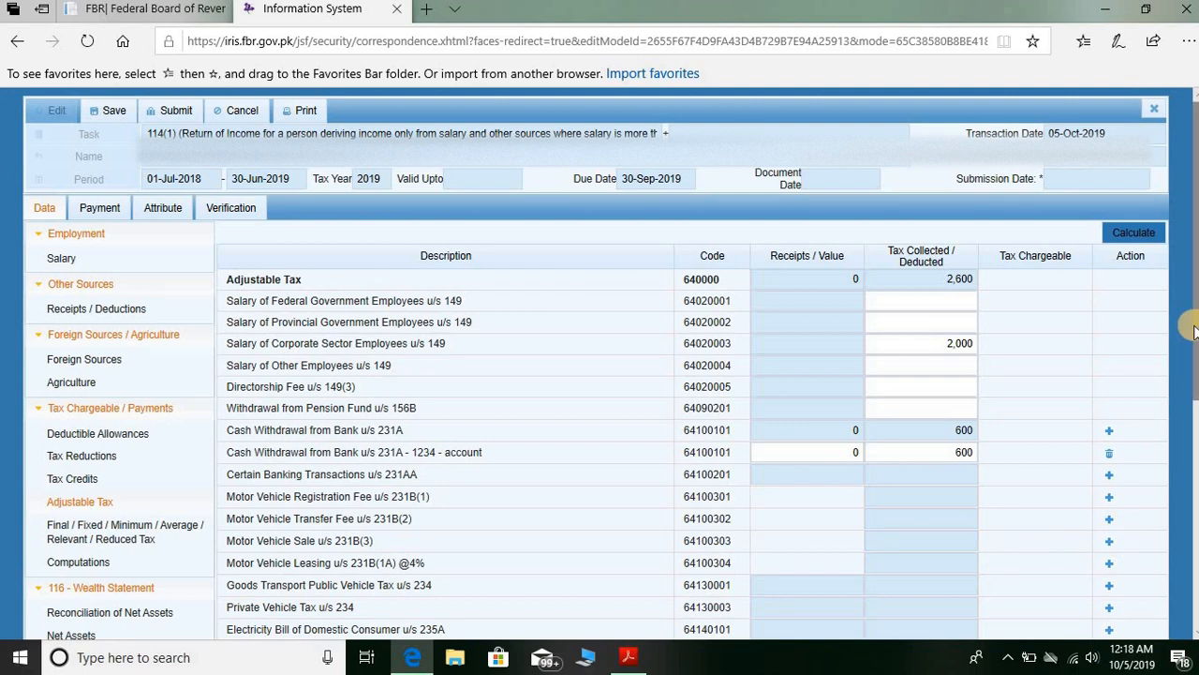
{"action": "left_click_drag", "start_coordinate": [1196, 341], "coordinate": [1196, 483]}
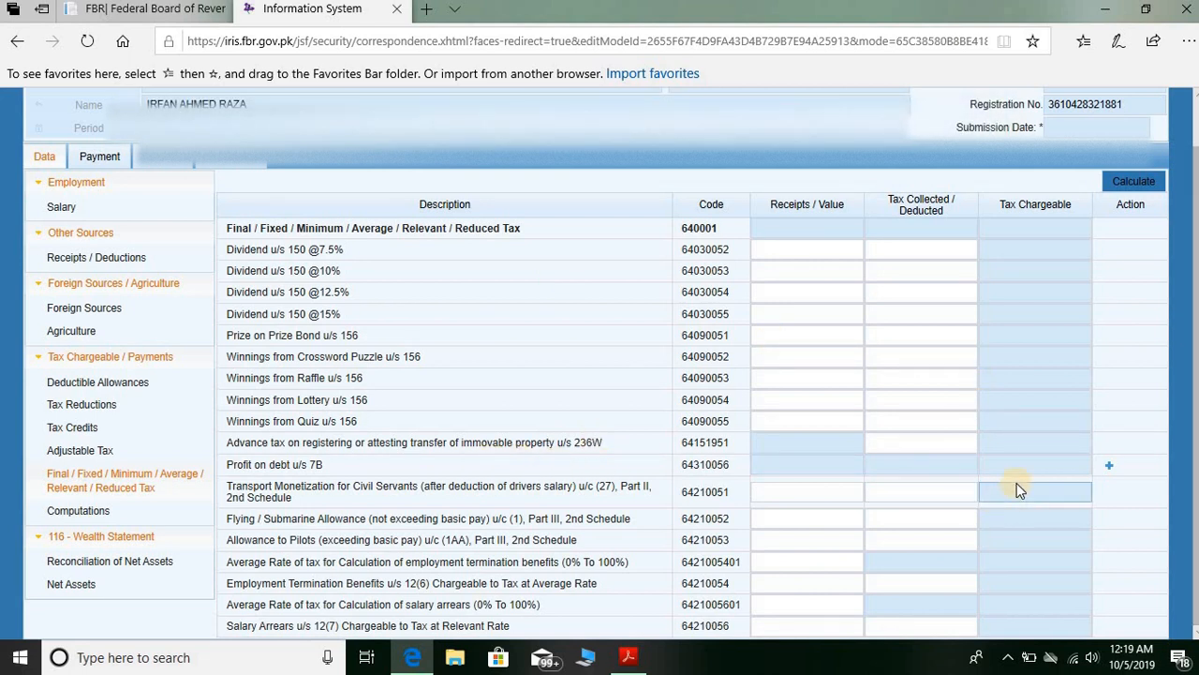
- Add a Profit on debt u/s 7B entry, giving the account number as the investment and "account" as the contents
{"action": "left_click", "coordinate": [1109, 466]}
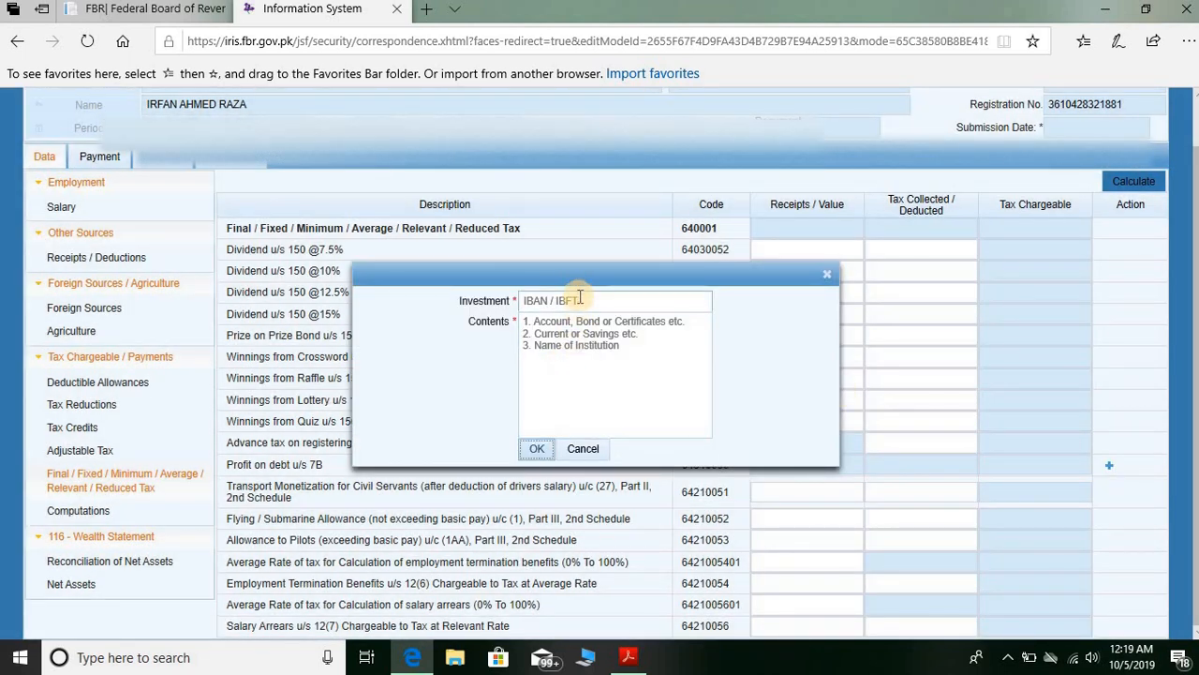
{"action": "left_click", "coordinate": [580, 300]}
{"action": "type", "text": "12"}
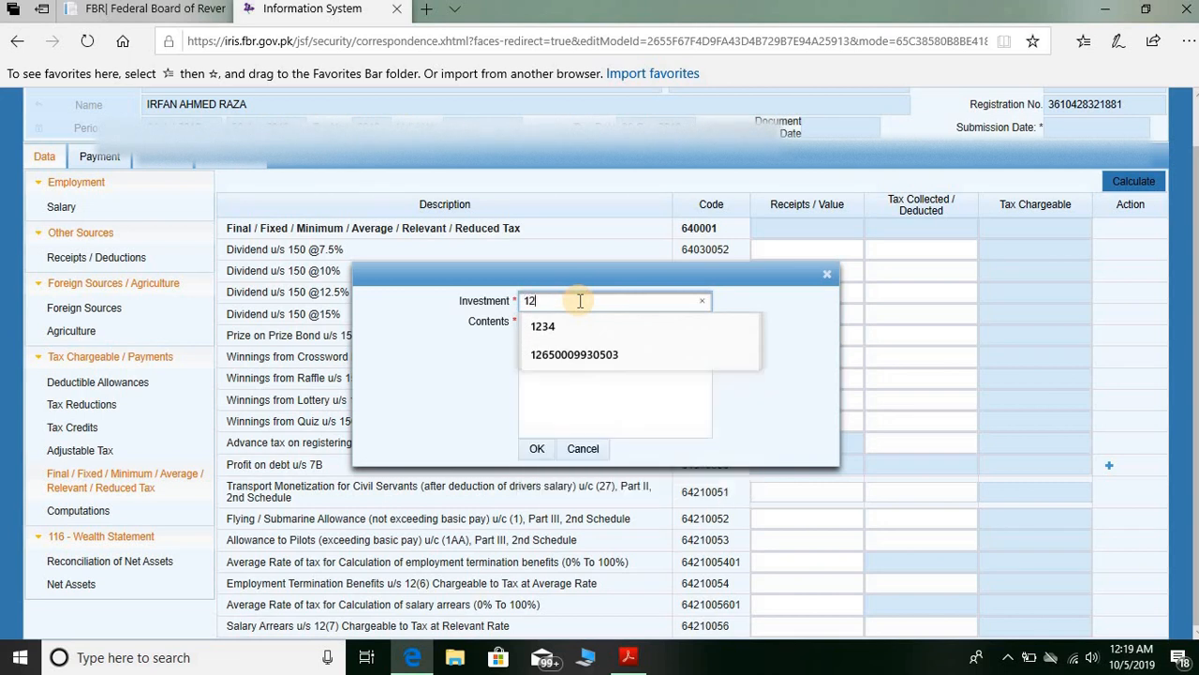
{"action": "type", "text": "35"}
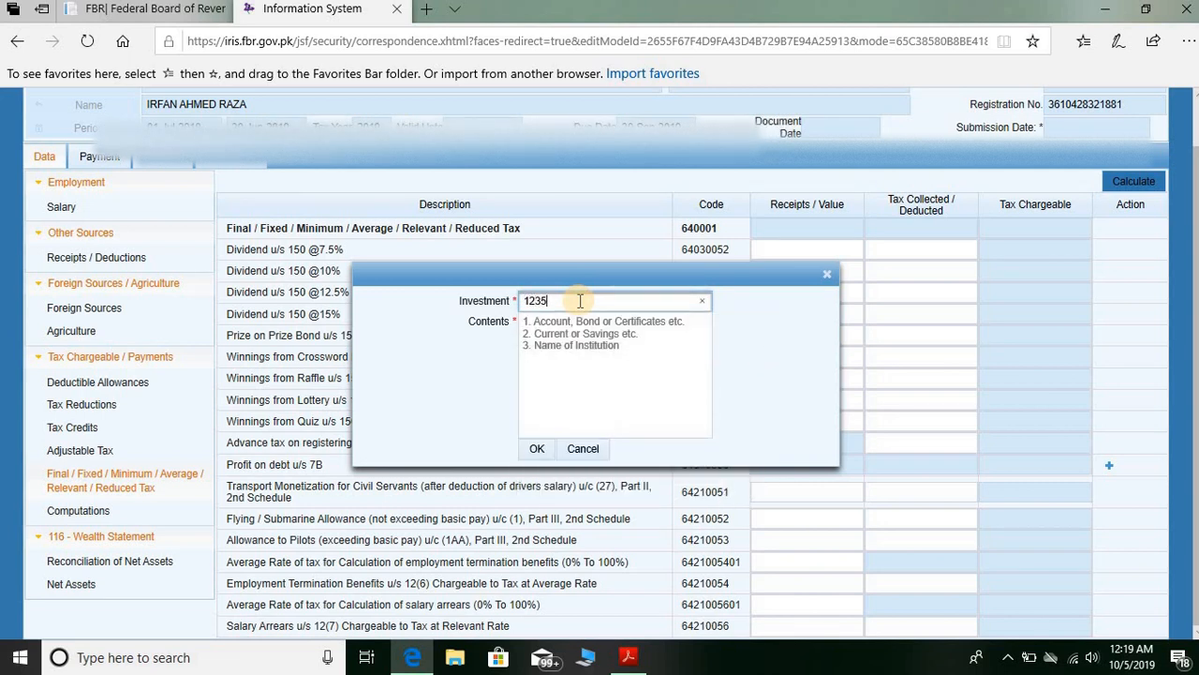
{"action": "left_click", "coordinate": [551, 353]}
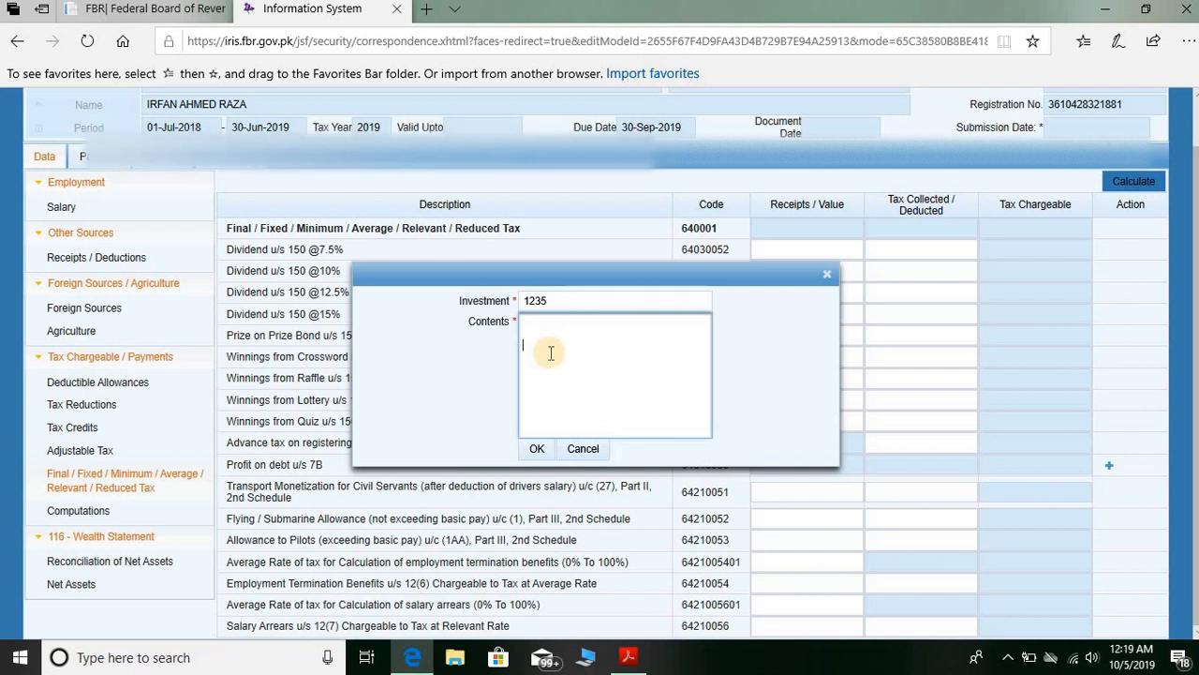
{"action": "type", "text": "acco"}
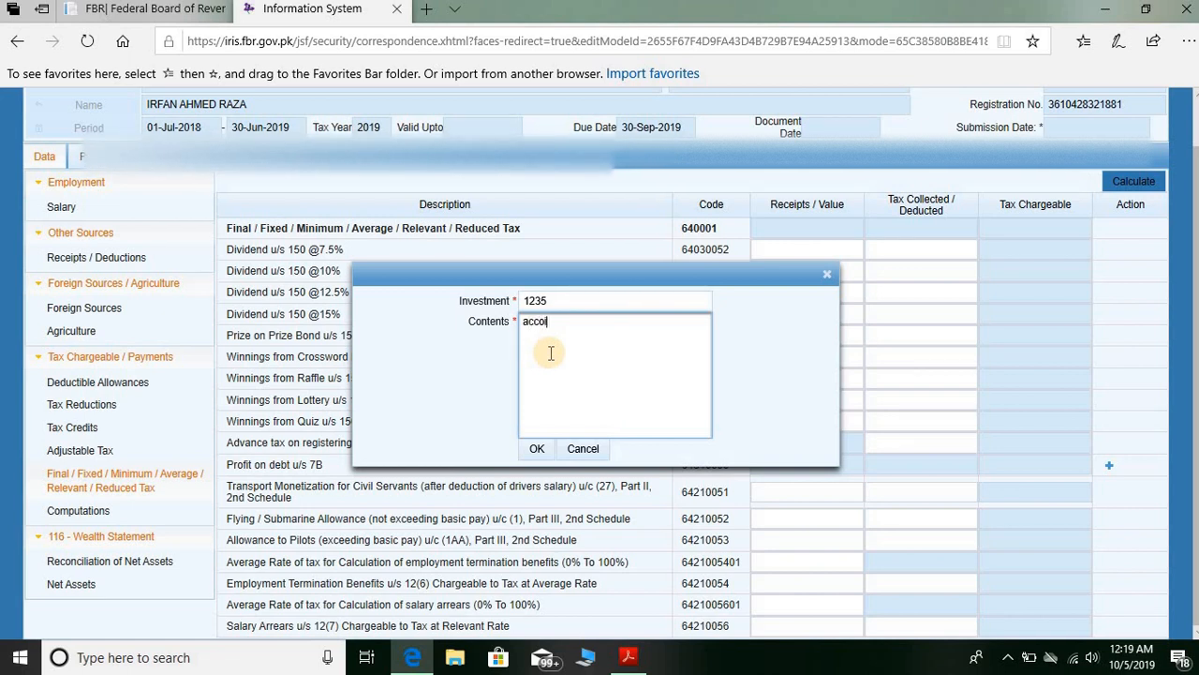
{"action": "type", "text": "un"}
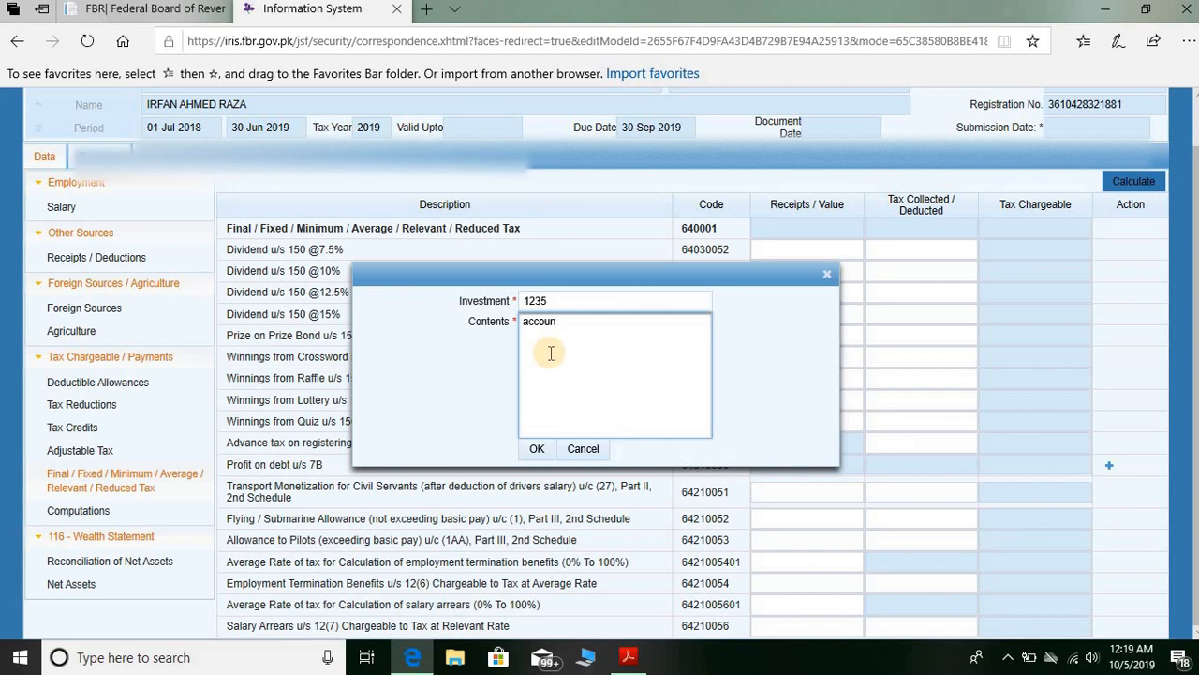
{"action": "type", "text": "t"}
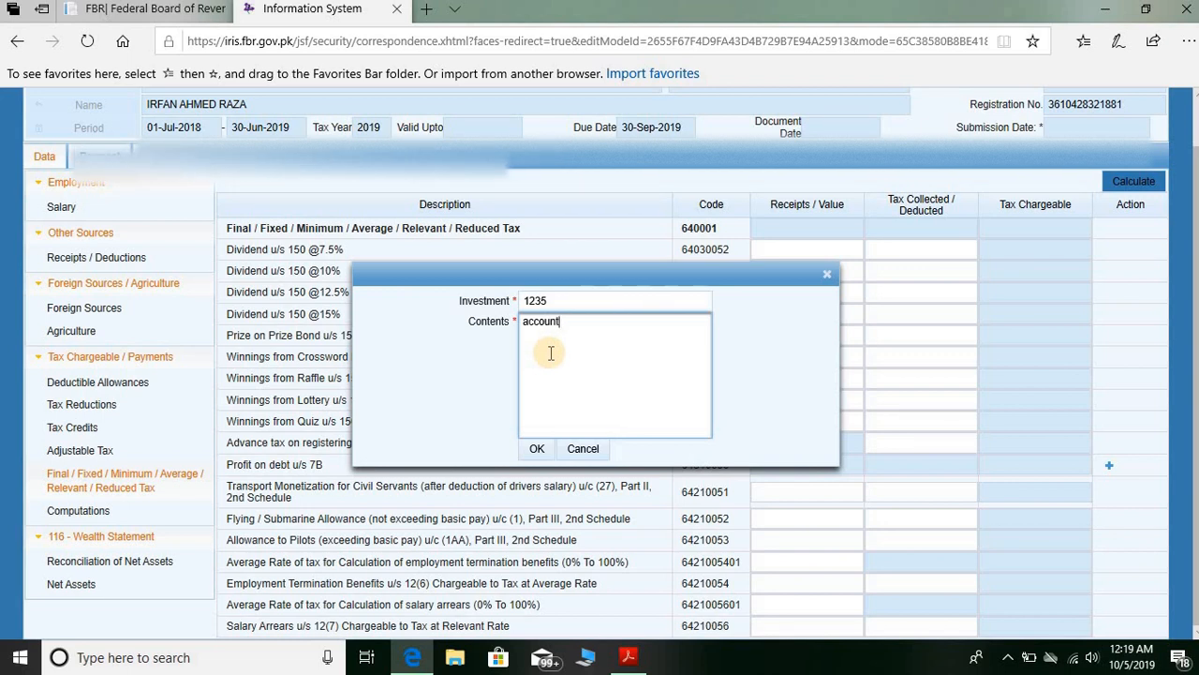
{"action": "left_click", "coordinate": [537, 449]}
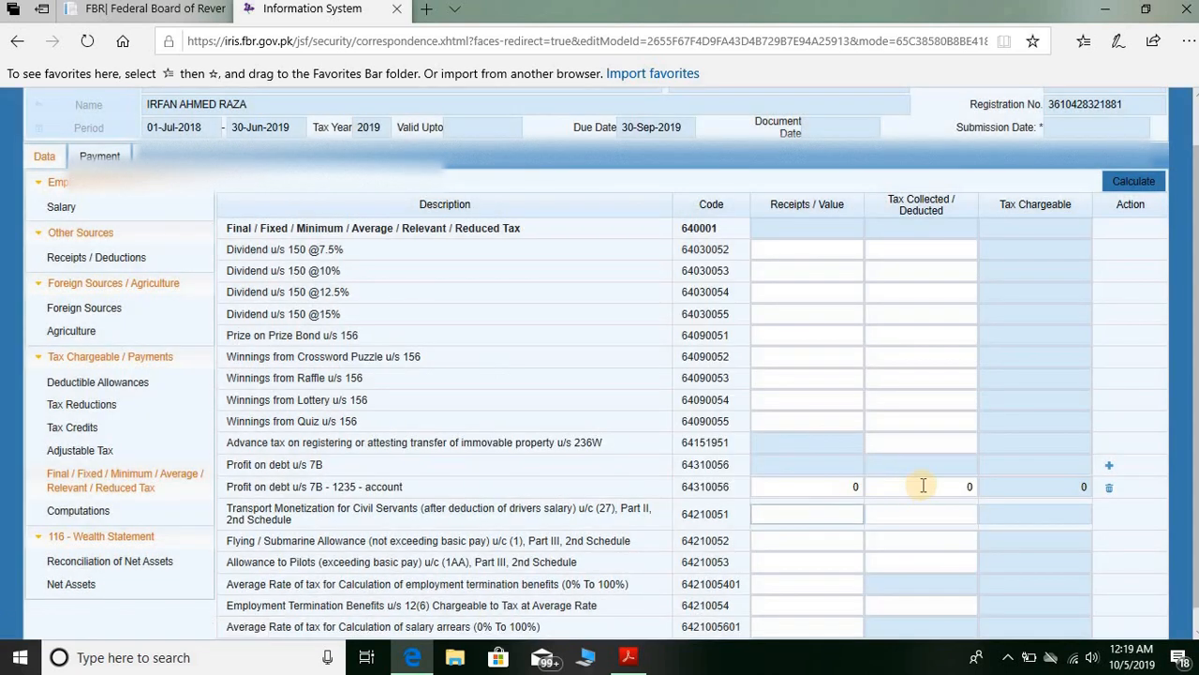
- Enter 10,000 as receipts and 1,000 as tax deducted on the new Profit on debt entry, and calculate the section
{"action": "left_click", "coordinate": [929, 486]}
{"action": "double_click", "coordinate": [929, 485]}
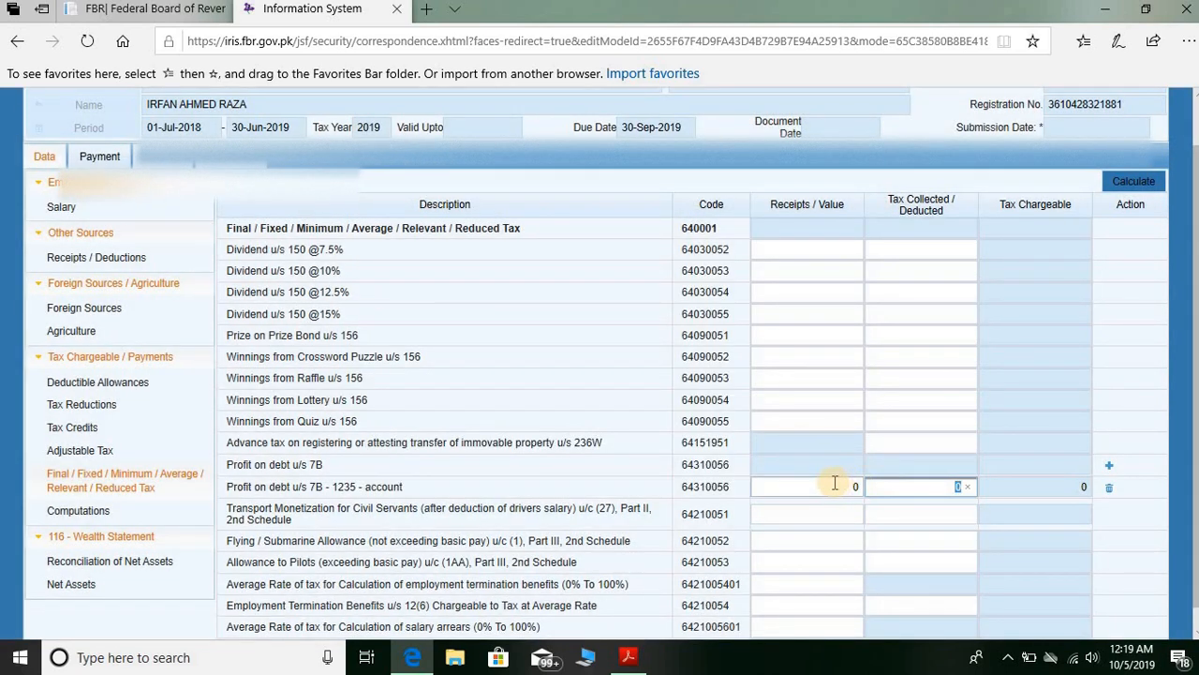
{"action": "left_click", "coordinate": [835, 484]}
{"action": "type", "text": "10000"}
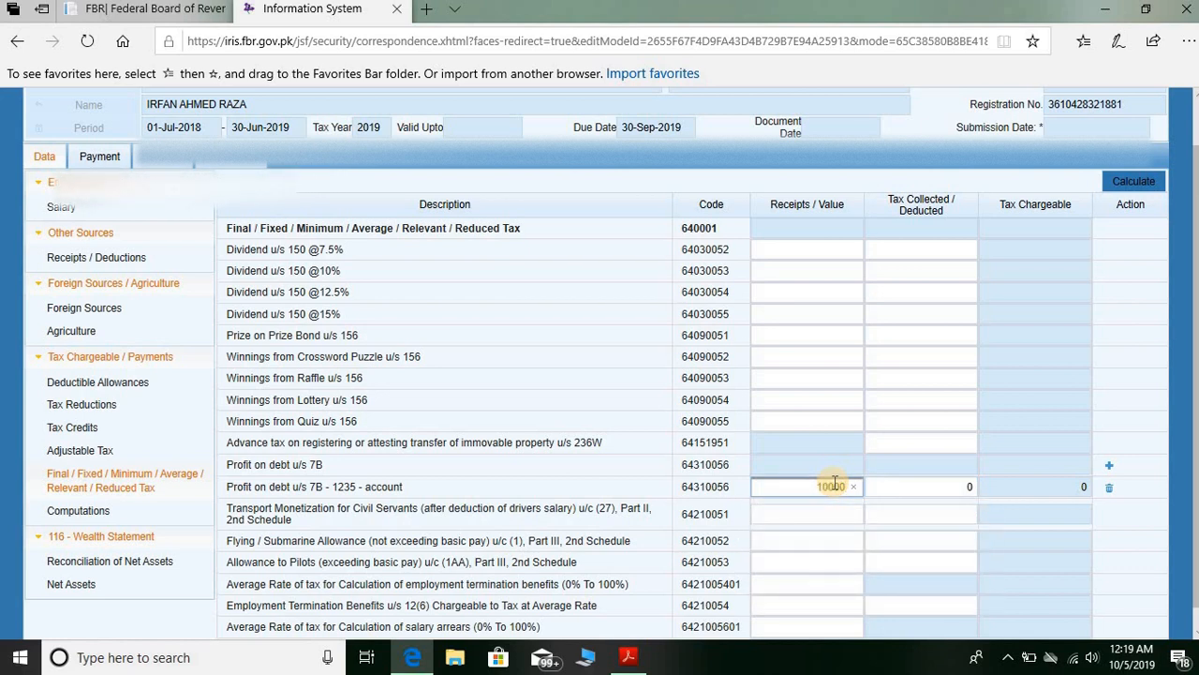
{"action": "key", "text": "Tab"}
{"action": "type", "text": "1,00"}
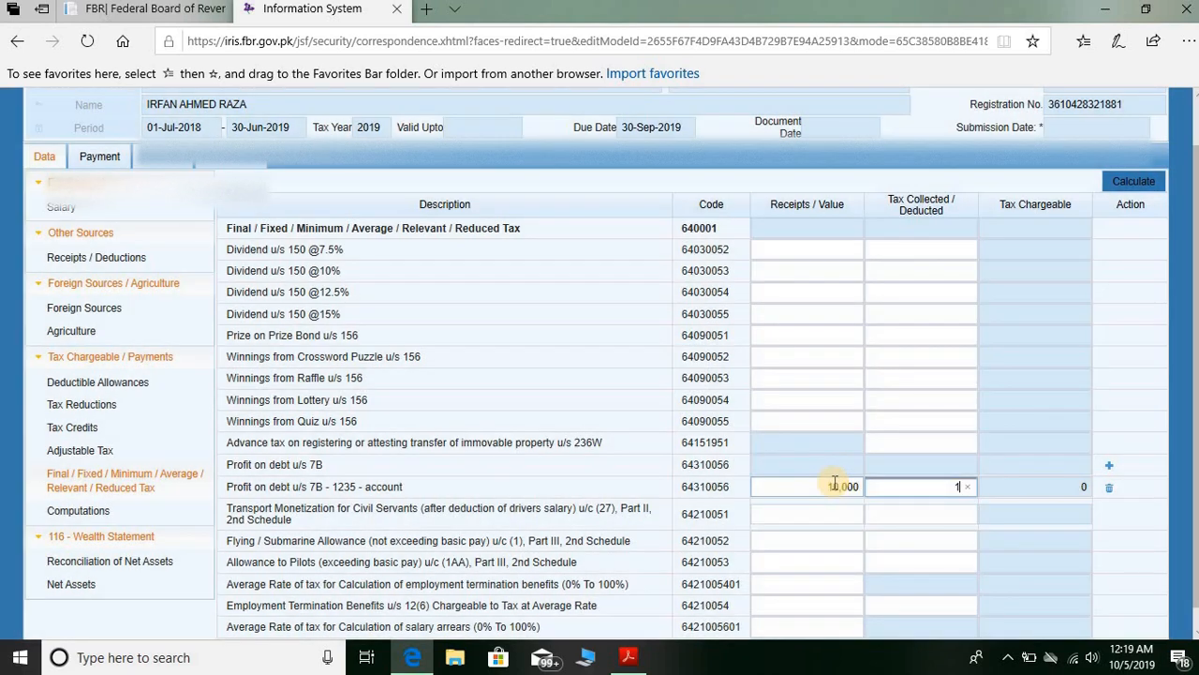
{"action": "type", "text": "000"}
{"action": "key", "text": "Tab"}
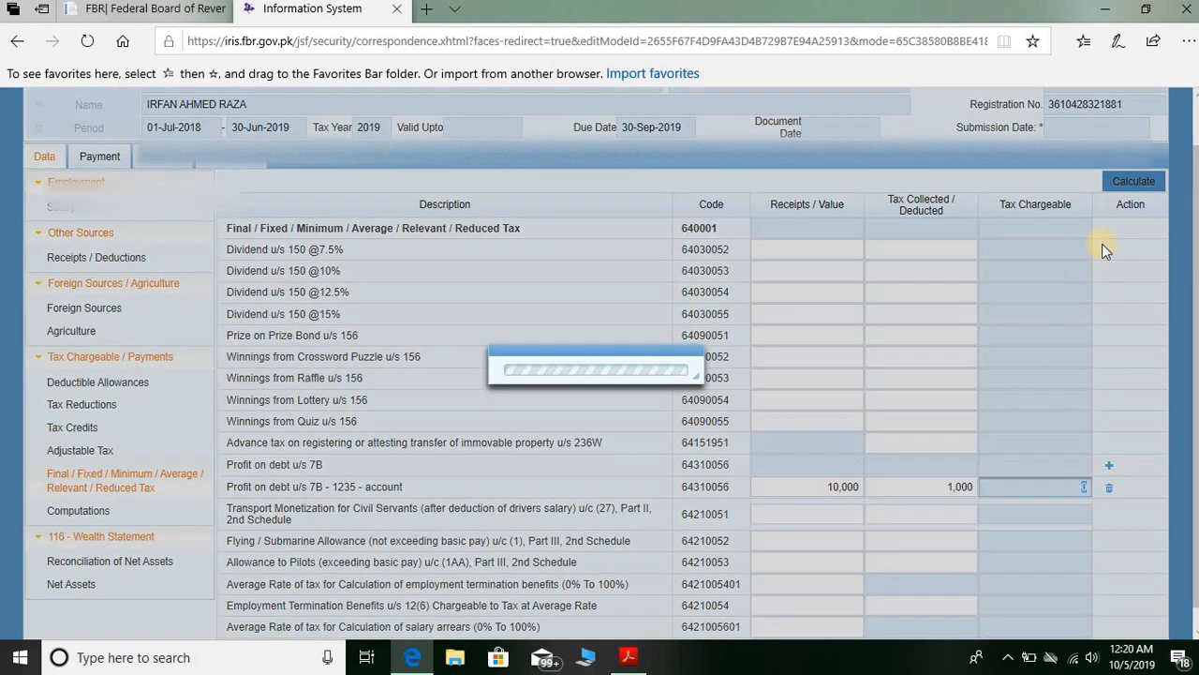
{"action": "left_click", "coordinate": [1130, 183]}
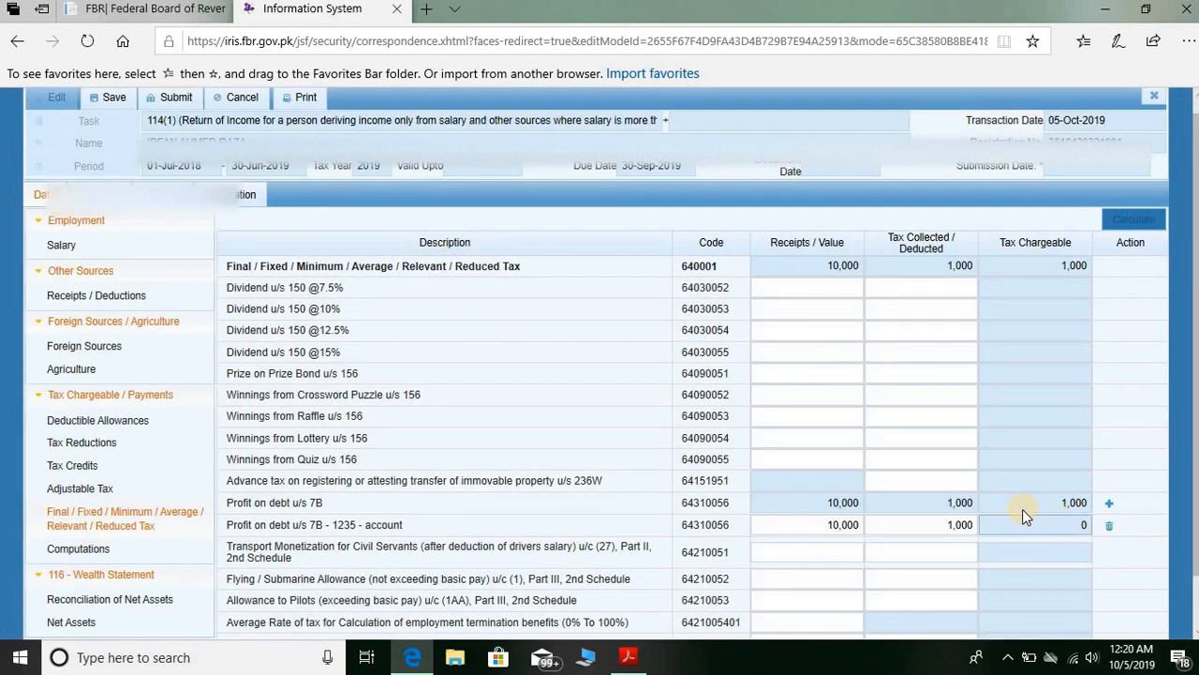
{"action": "left_click", "coordinate": [1046, 528]}
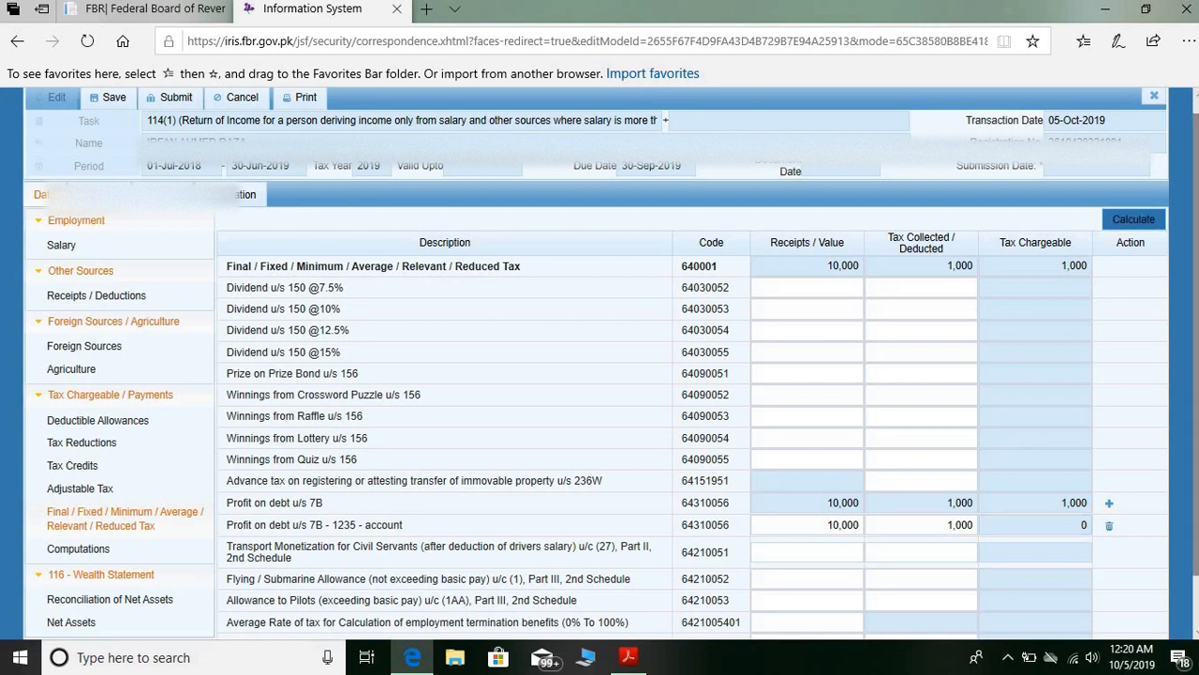
- Look through the Final / Fixed tax rows, examining the dividend fields and the employment termination benefit rate and amount fields
{"action": "scroll", "coordinate": [599, 375], "scroll_direction": "down", "scroll_amount": 1}
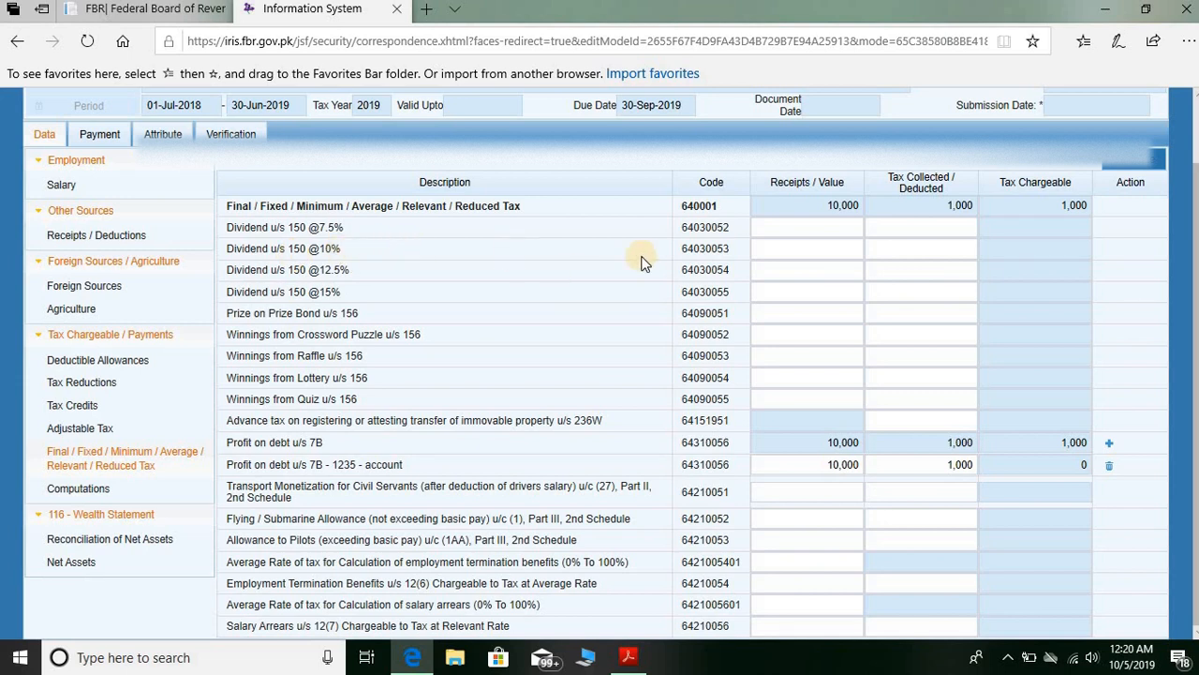
{"action": "left_click", "coordinate": [778, 246]}
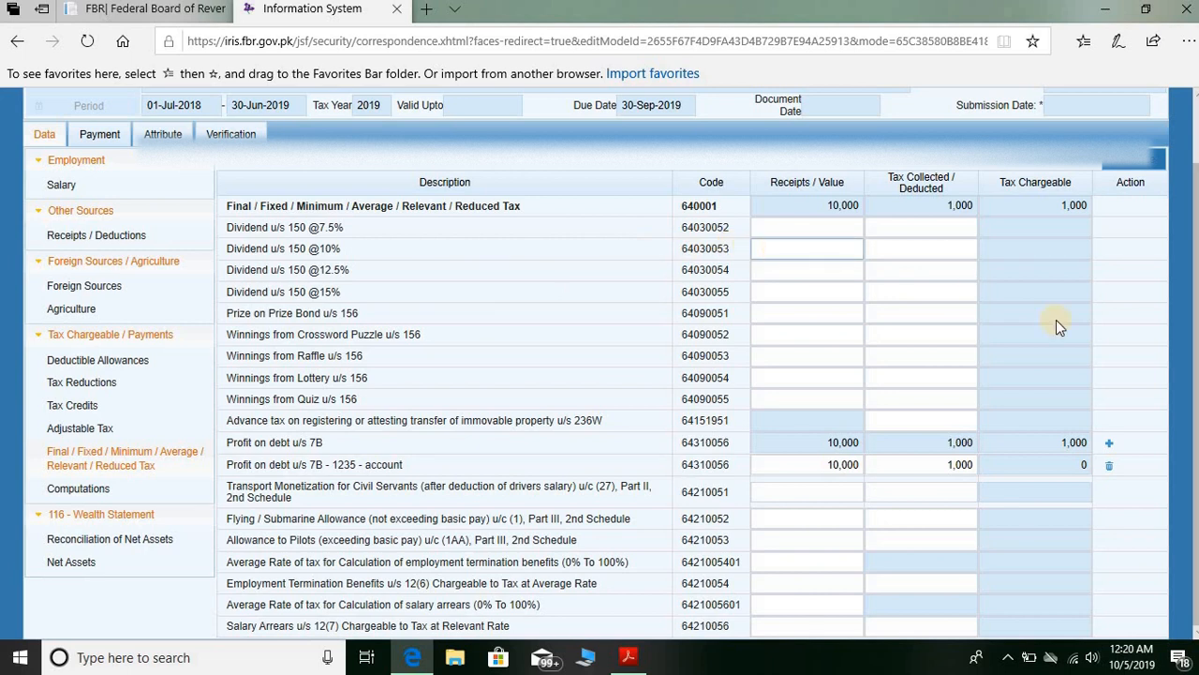
{"action": "left_click_drag", "start_coordinate": [1194, 329], "coordinate": [1195, 455]}
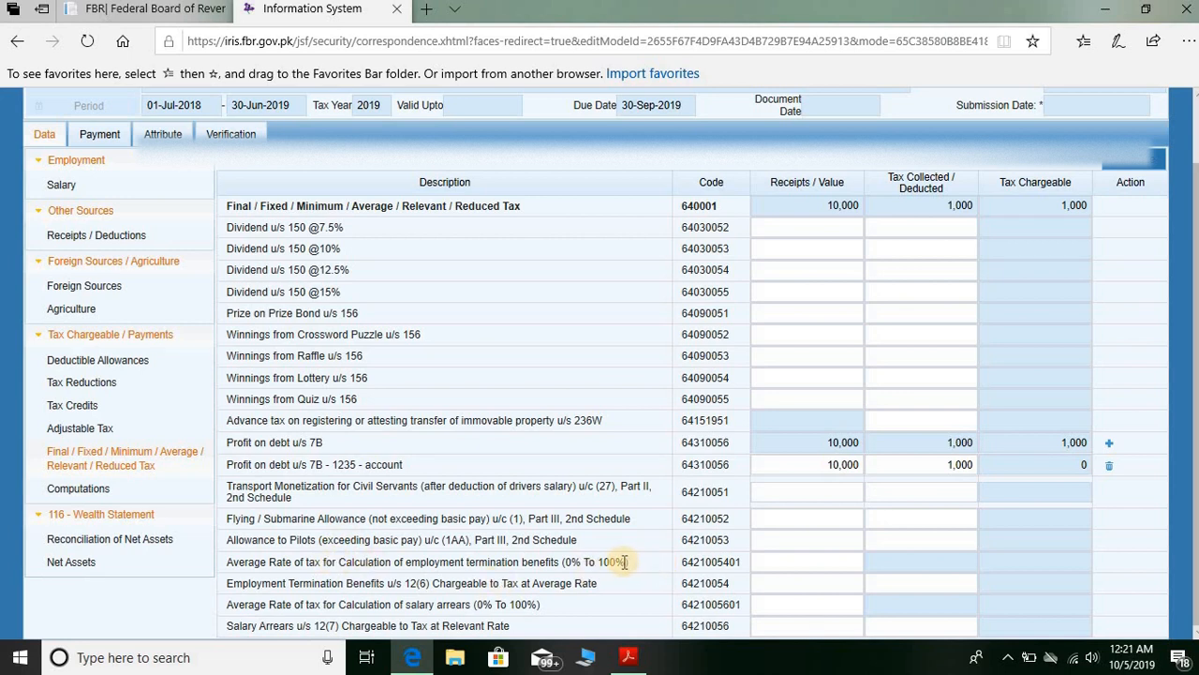
{"action": "left_click", "coordinate": [788, 559]}
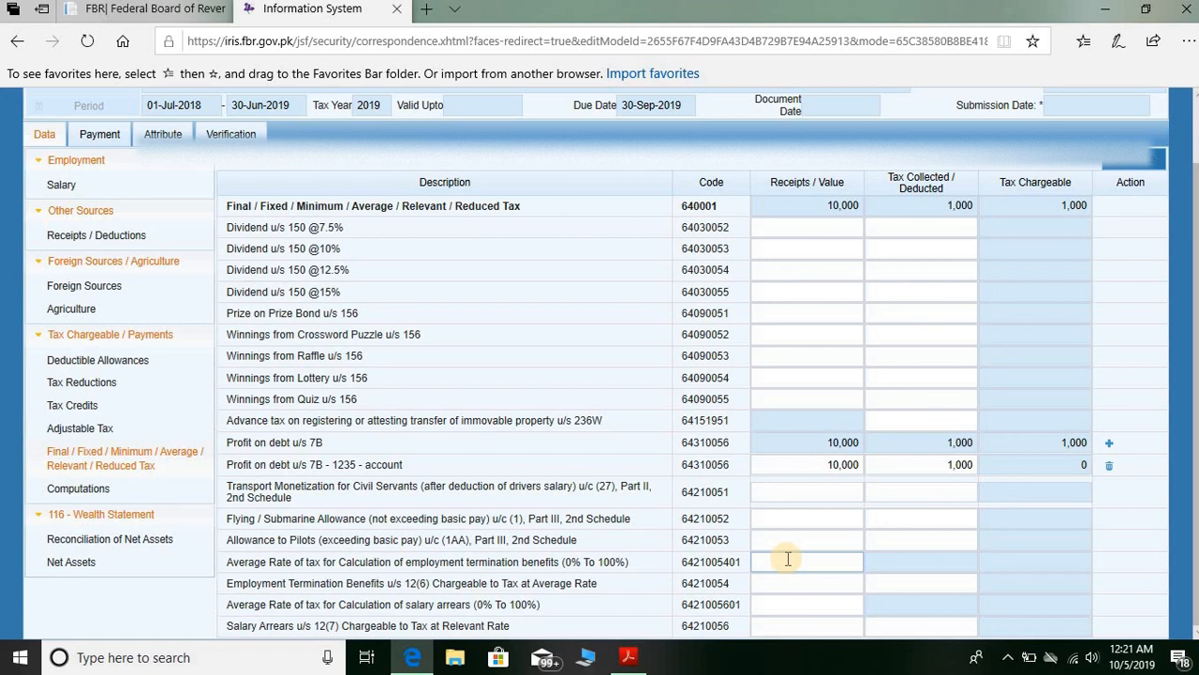
{"action": "left_click", "coordinate": [788, 560]}
{"action": "left_click", "coordinate": [811, 589]}
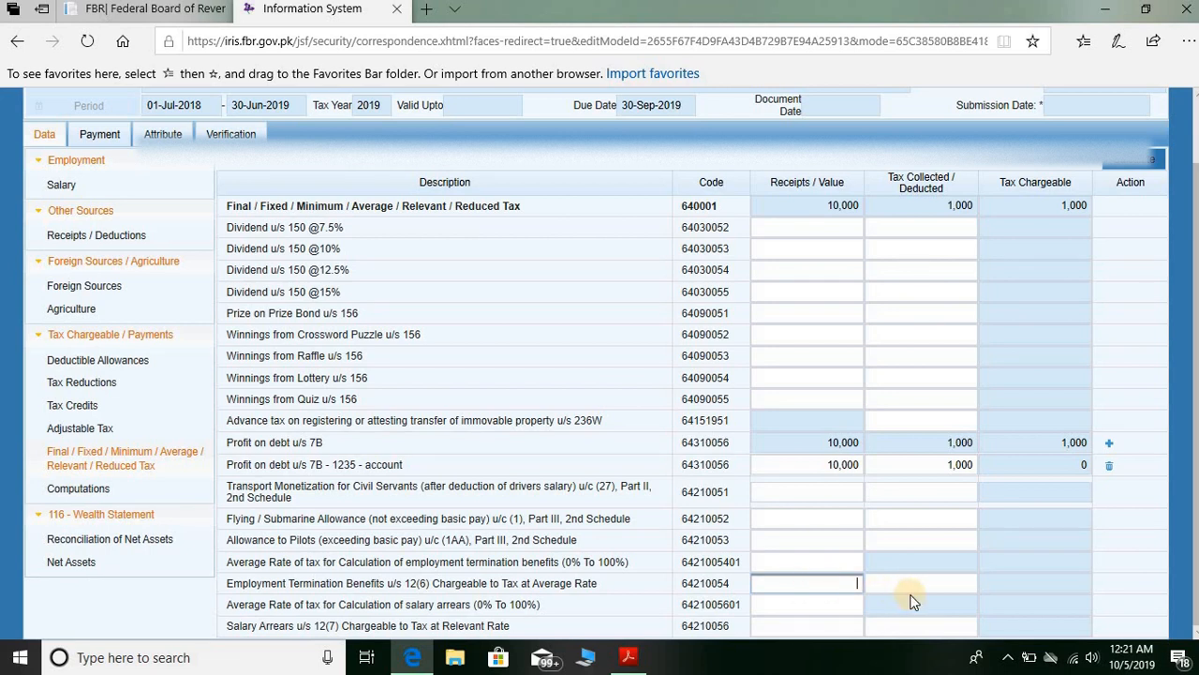
{"action": "left_click", "coordinate": [851, 563]}
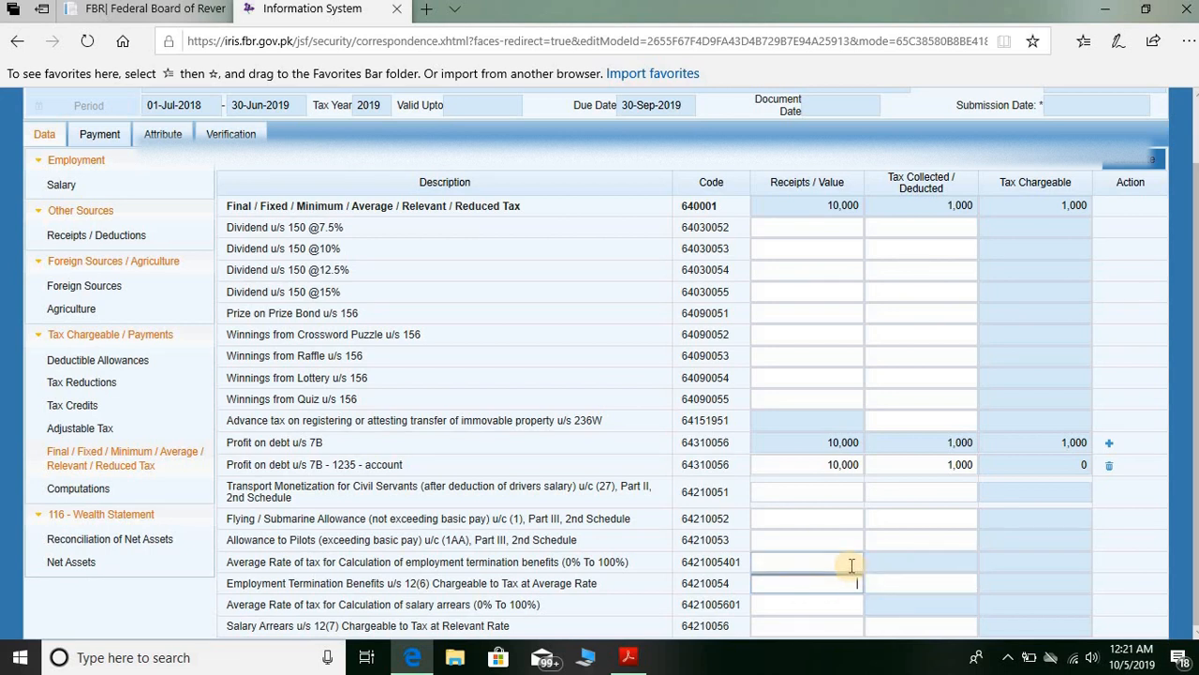
{"action": "left_click", "coordinate": [851, 563]}
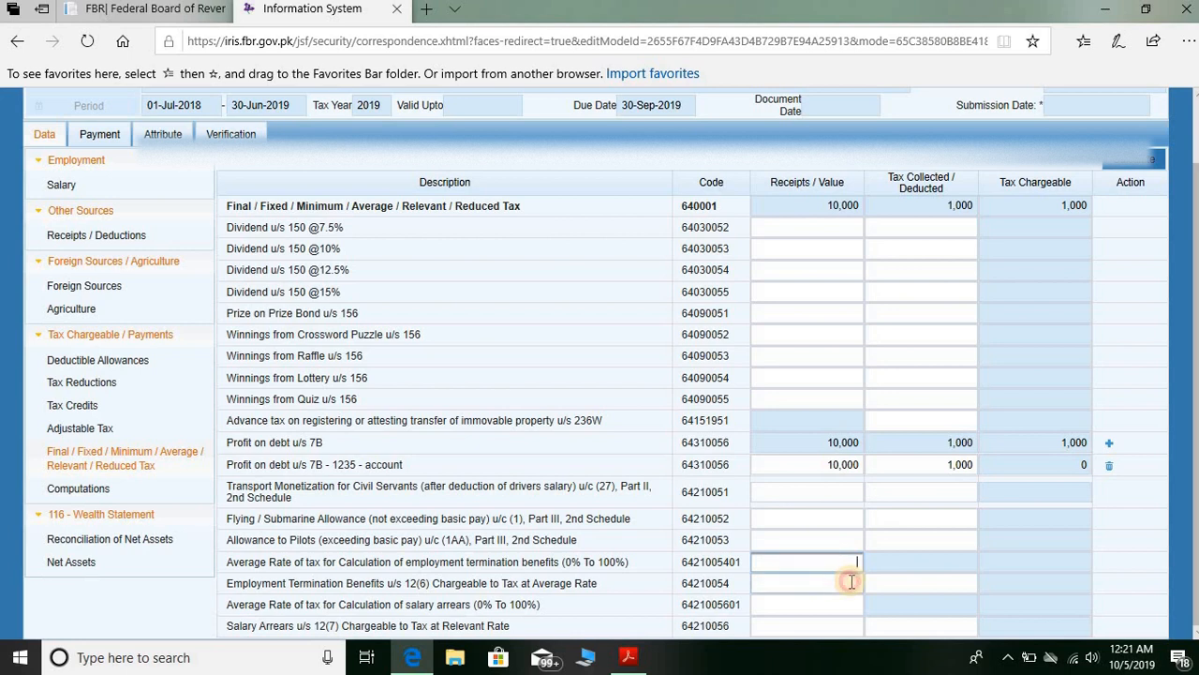
{"action": "left_click", "coordinate": [850, 582]}
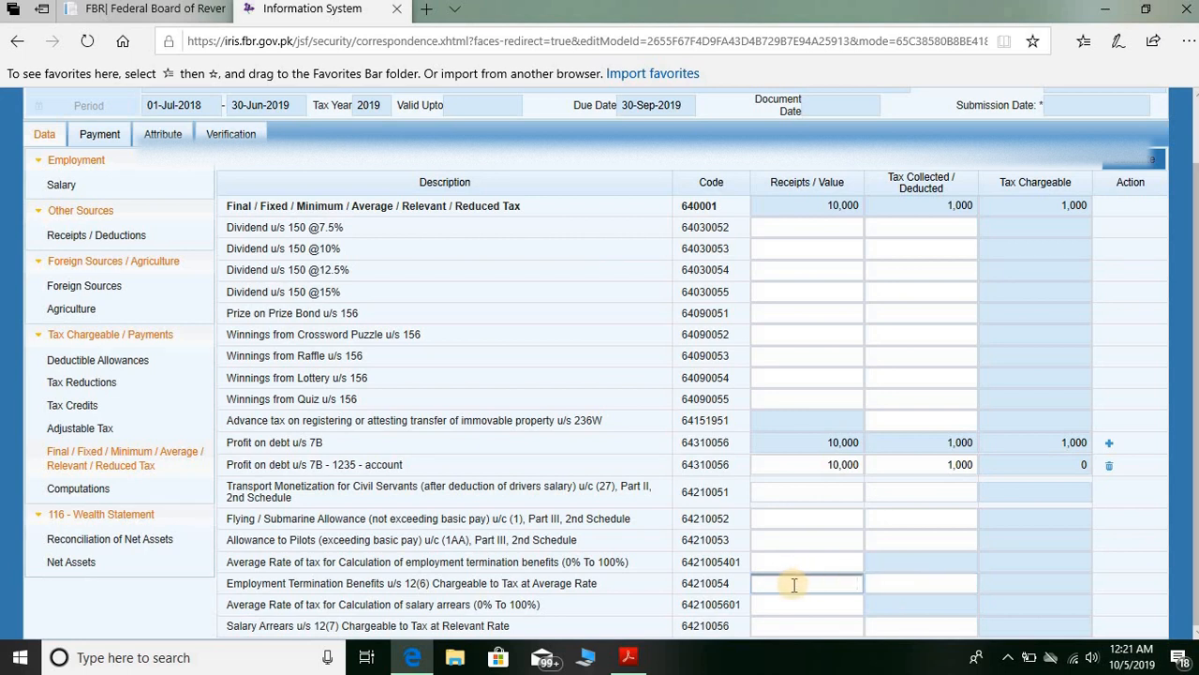
{"action": "left_click", "coordinate": [916, 582]}
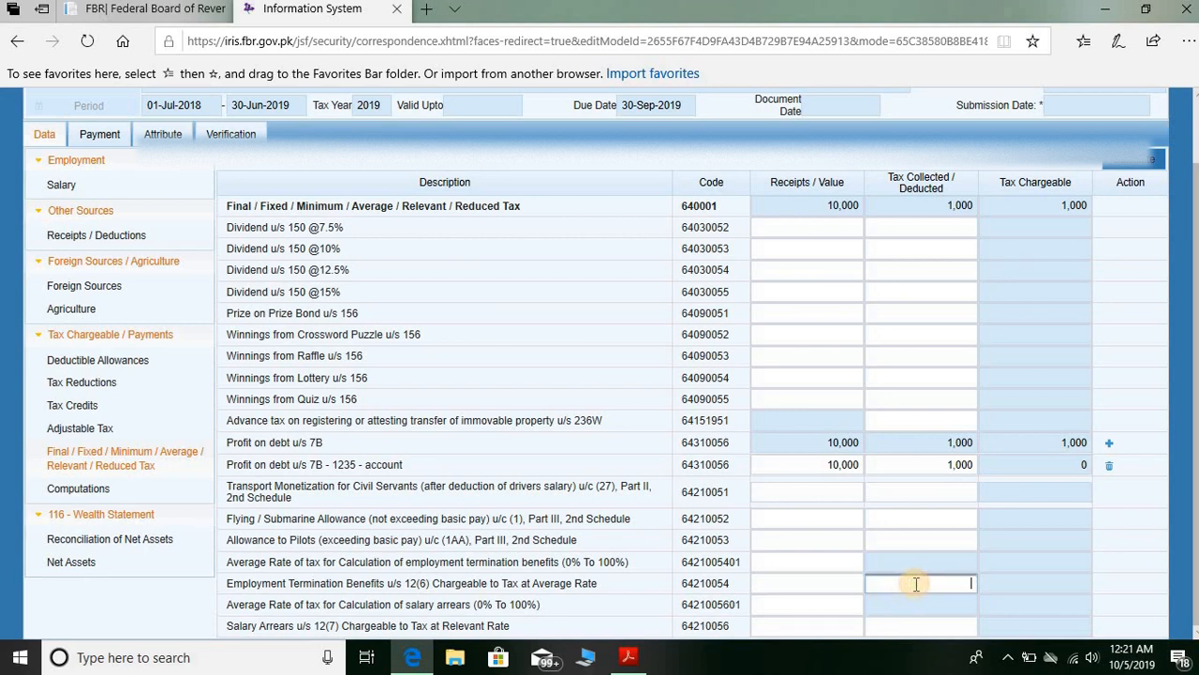
{"action": "left_click", "coordinate": [835, 580]}
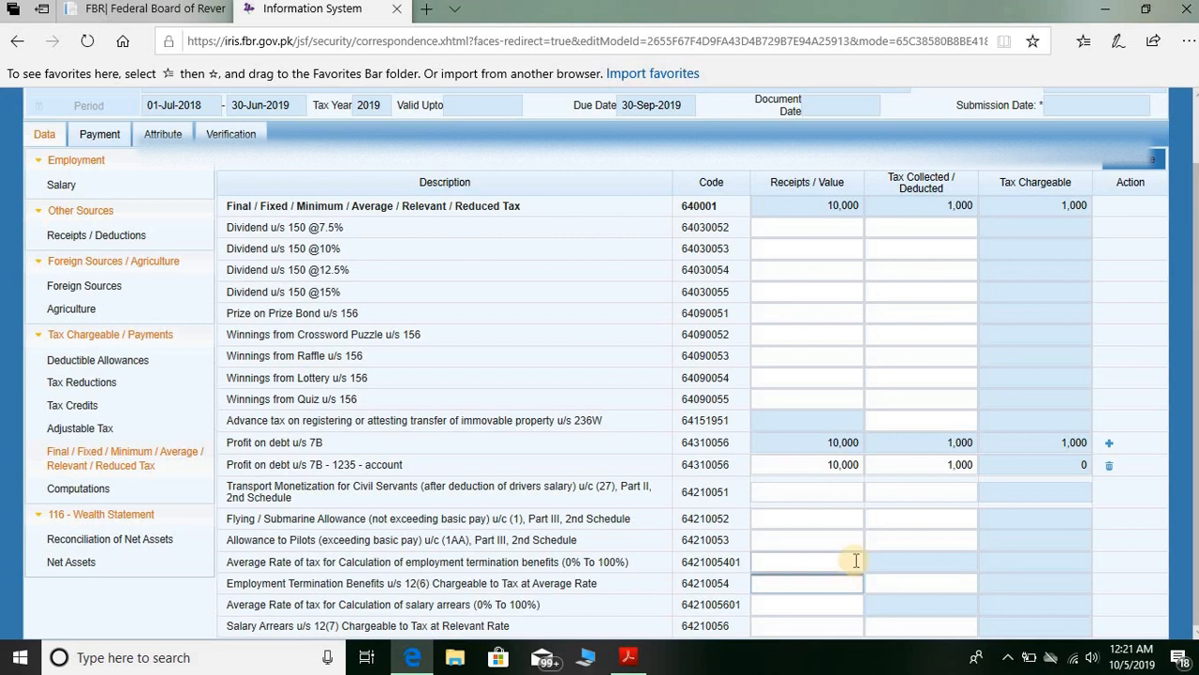
{"action": "left_click", "coordinate": [826, 581]}
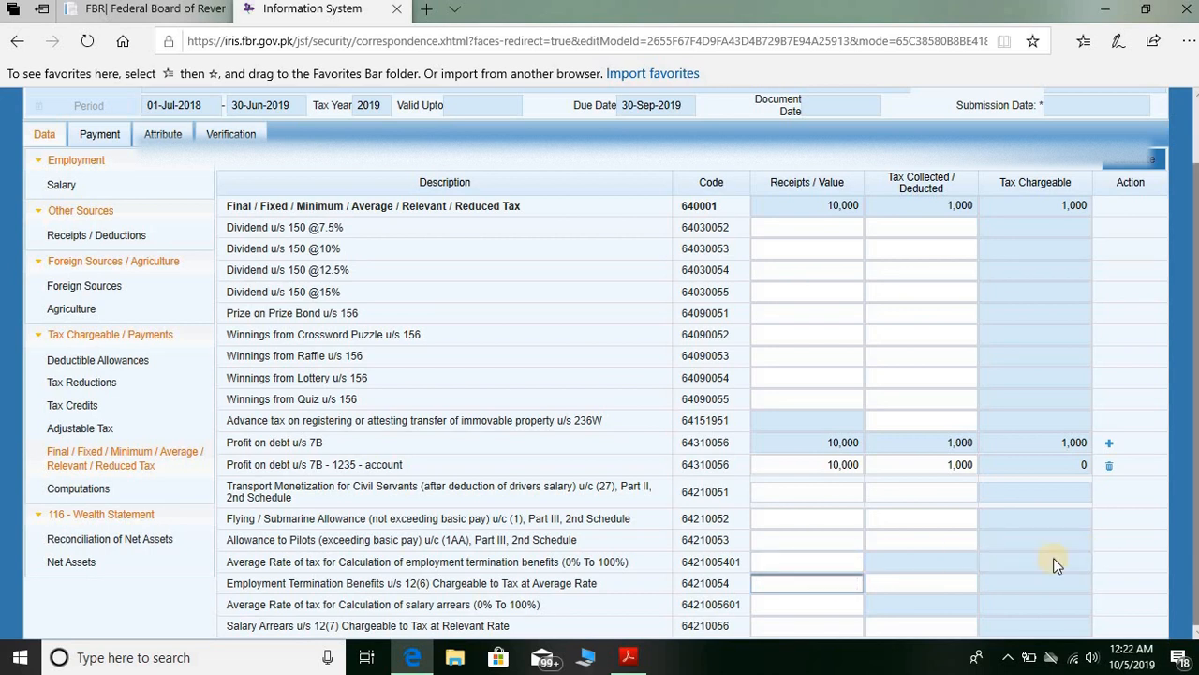
- Recalculate the return in the Computations section and review its computed figures down to Refundable Income Tax
{"action": "left_click", "coordinate": [81, 490]}
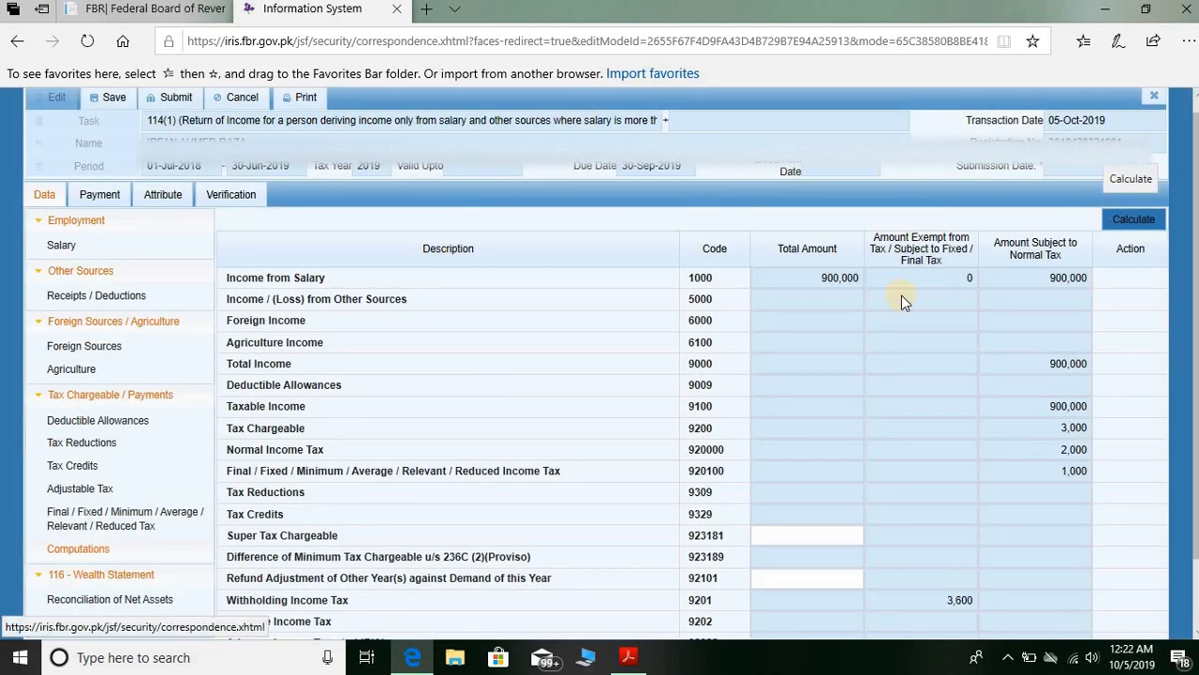
{"action": "left_click", "coordinate": [1127, 222]}
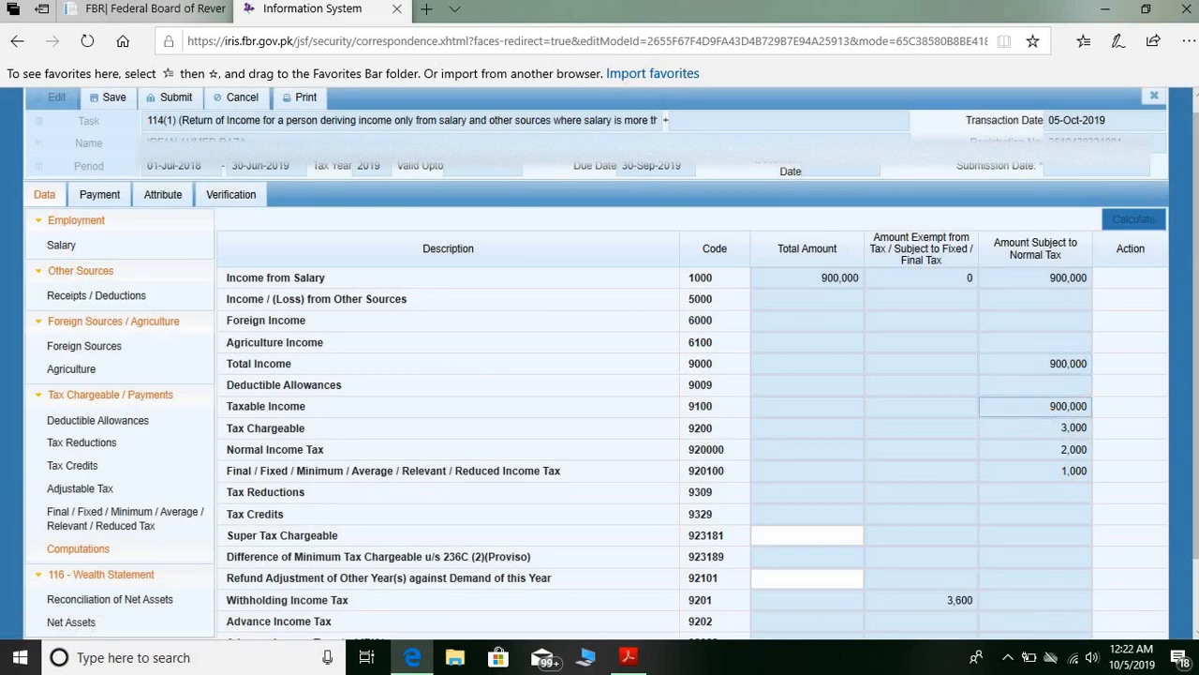
{"action": "left_click_drag", "start_coordinate": [1194, 279], "coordinate": [1195, 430]}
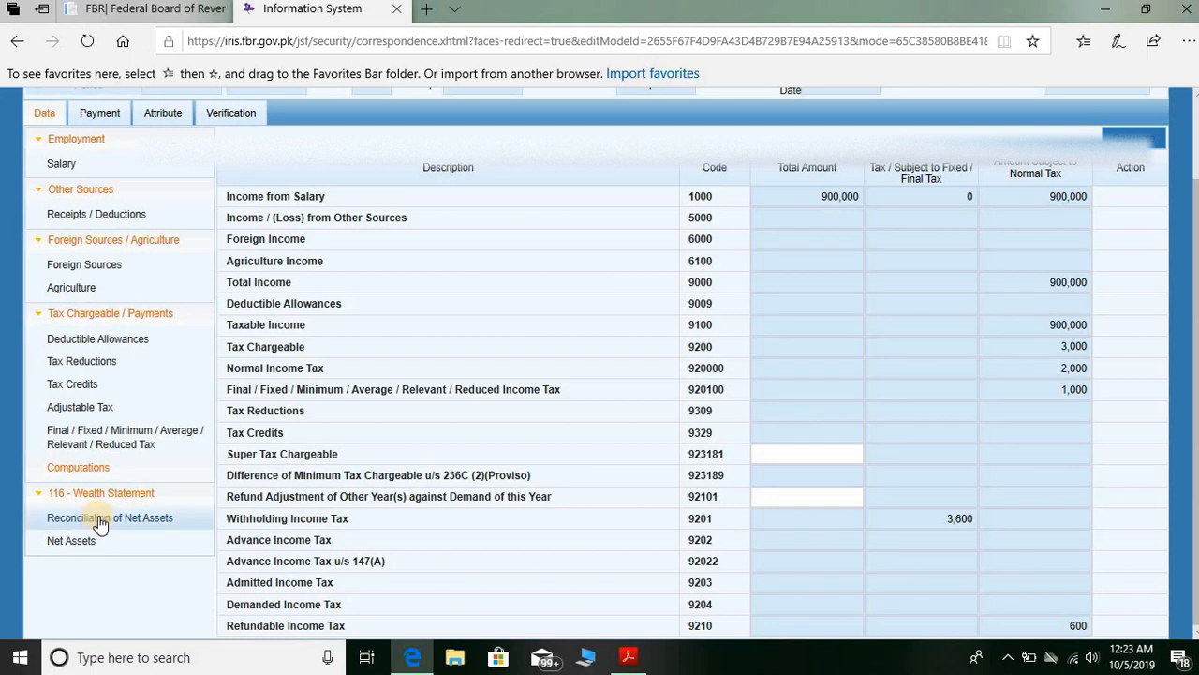
- In the Wealth Statement's Net Assets section, enter 910,000 as Income Declared as per Return for the year subject to Normal Tax
{"action": "left_click", "coordinate": [147, 521]}
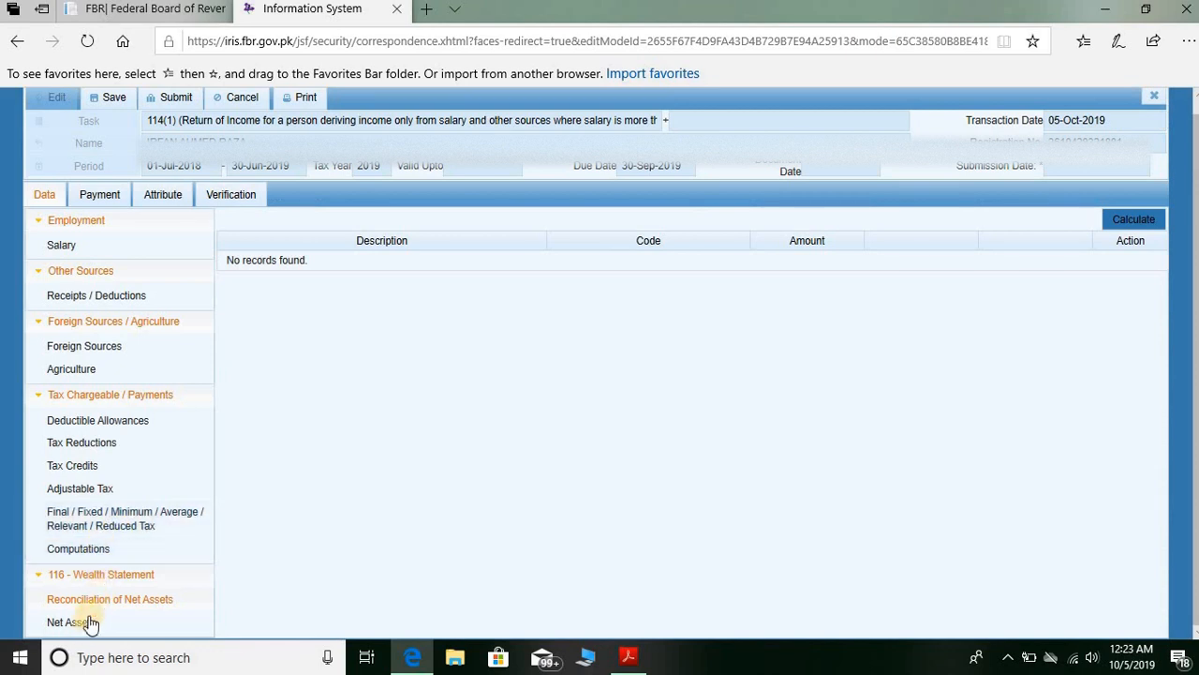
{"action": "left_click", "coordinate": [91, 622]}
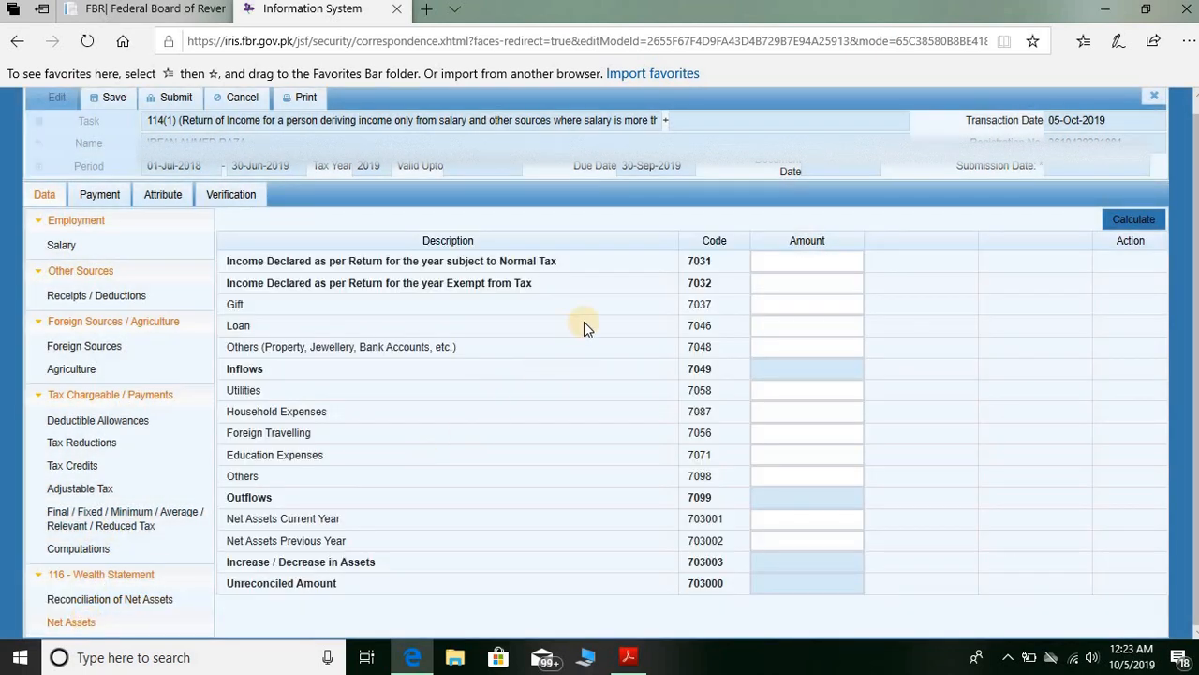
{"action": "left_click", "coordinate": [816, 263]}
{"action": "left_click", "coordinate": [781, 265]}
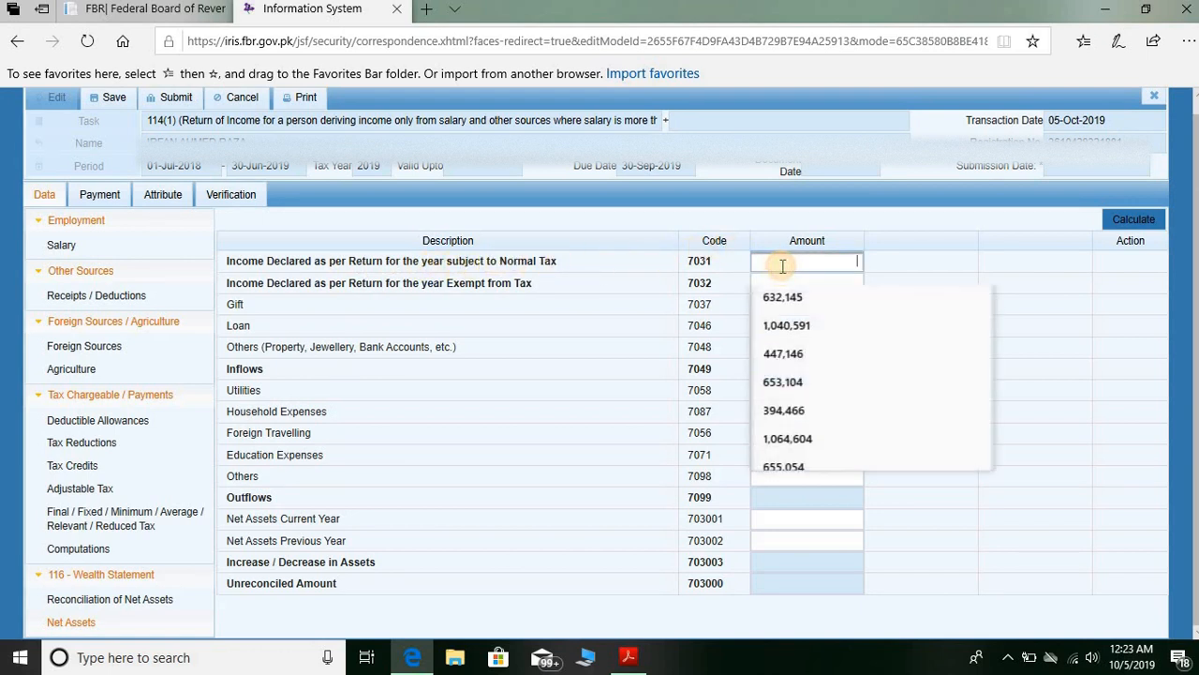
{"action": "left_click", "coordinate": [782, 266]}
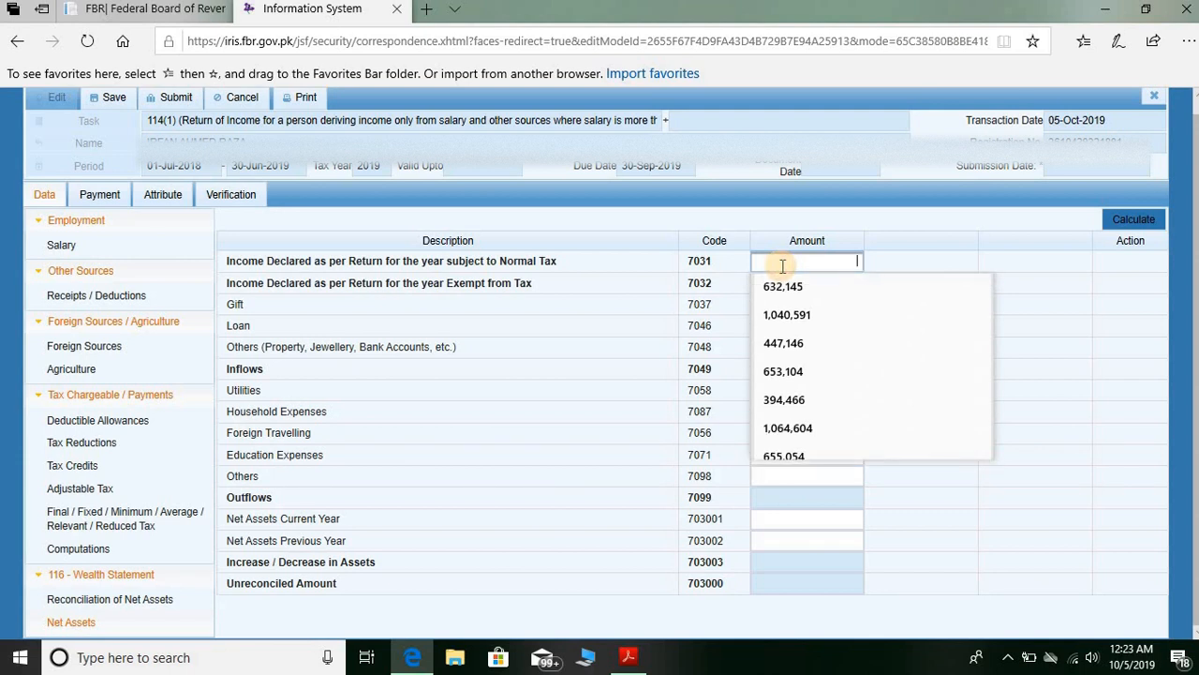
{"action": "type", "text": "9"}
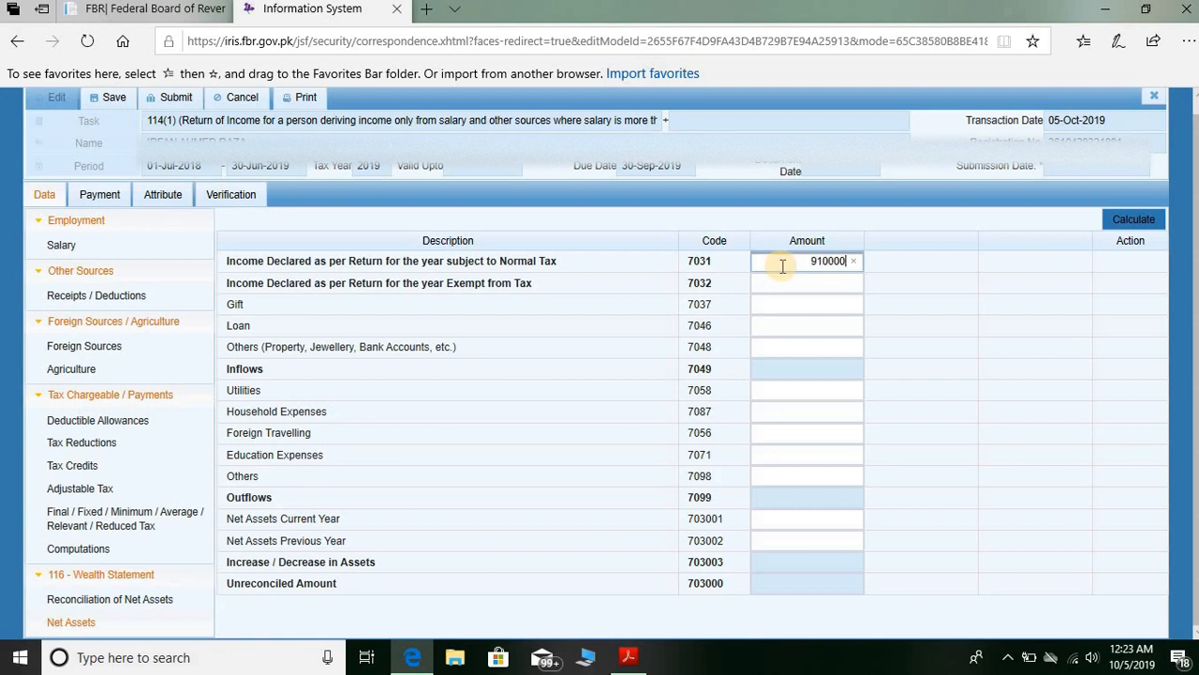
{"action": "type", "text": "10000"}
{"action": "key", "text": "Tab"}
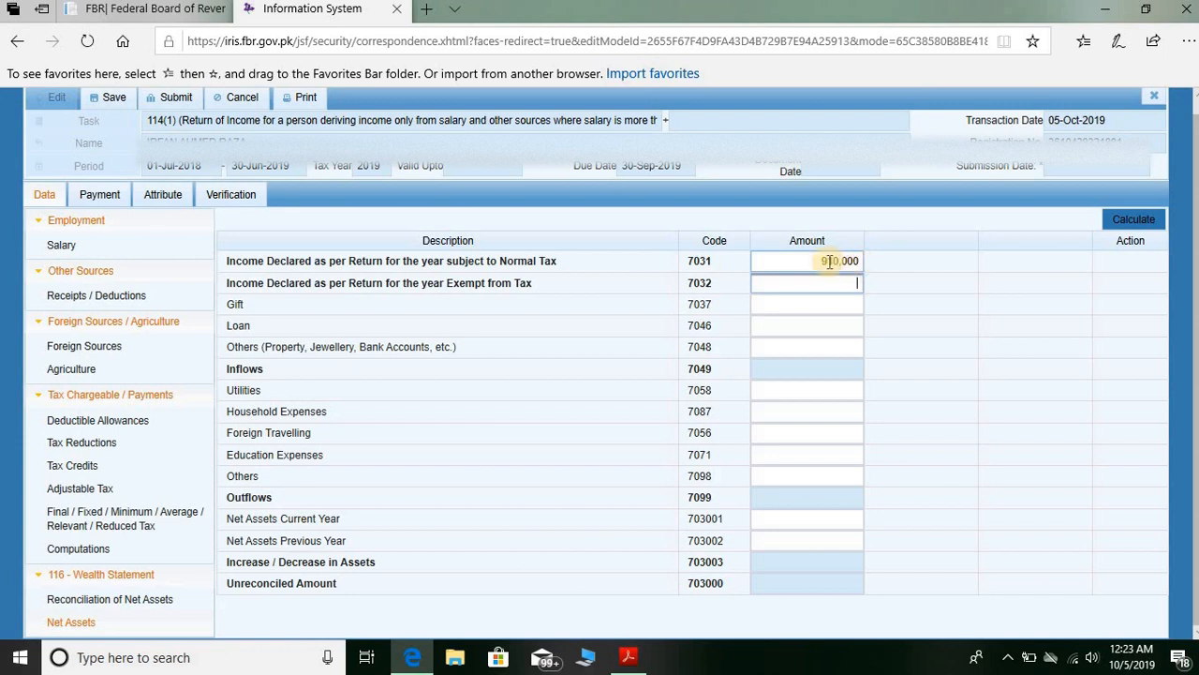
{"action": "left_click", "coordinate": [848, 304]}
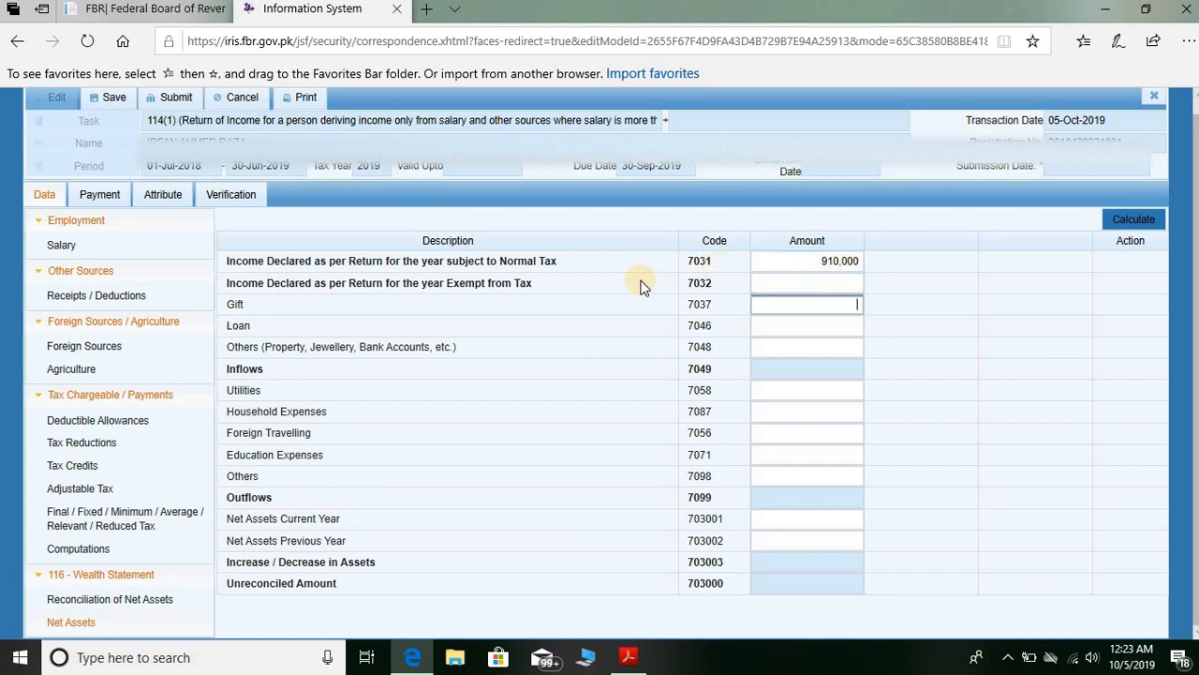
- Look through the Net Assets inflow and outflow rows, examining the Loan, Others, Utilities, Household, Foreign Travelling and Education Expenses fields
{"action": "left_click", "coordinate": [847, 327]}
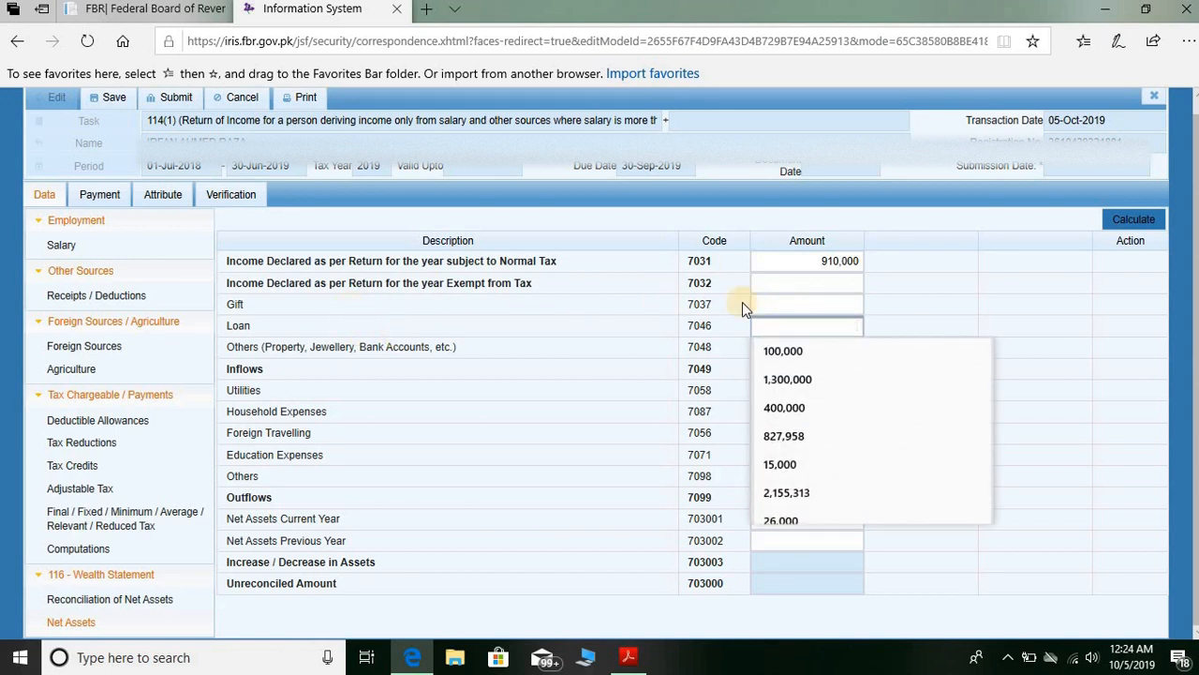
{"action": "left_click", "coordinate": [844, 326]}
{"action": "key", "text": "Tab"}
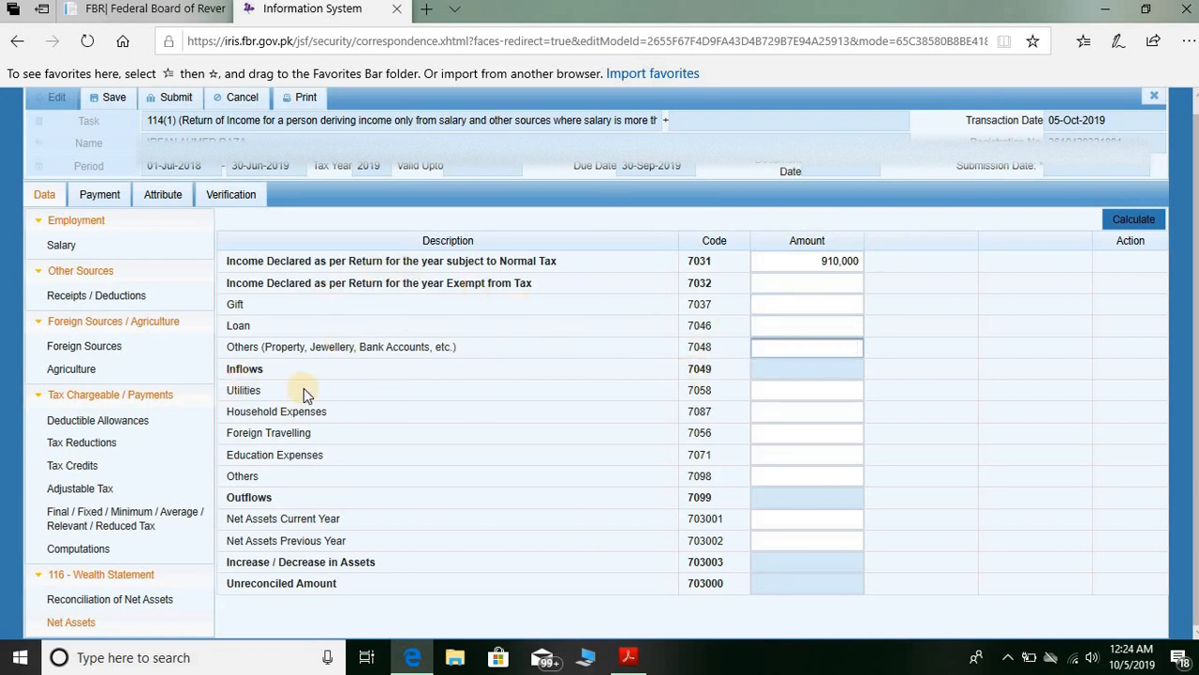
{"action": "left_click", "coordinate": [785, 392]}
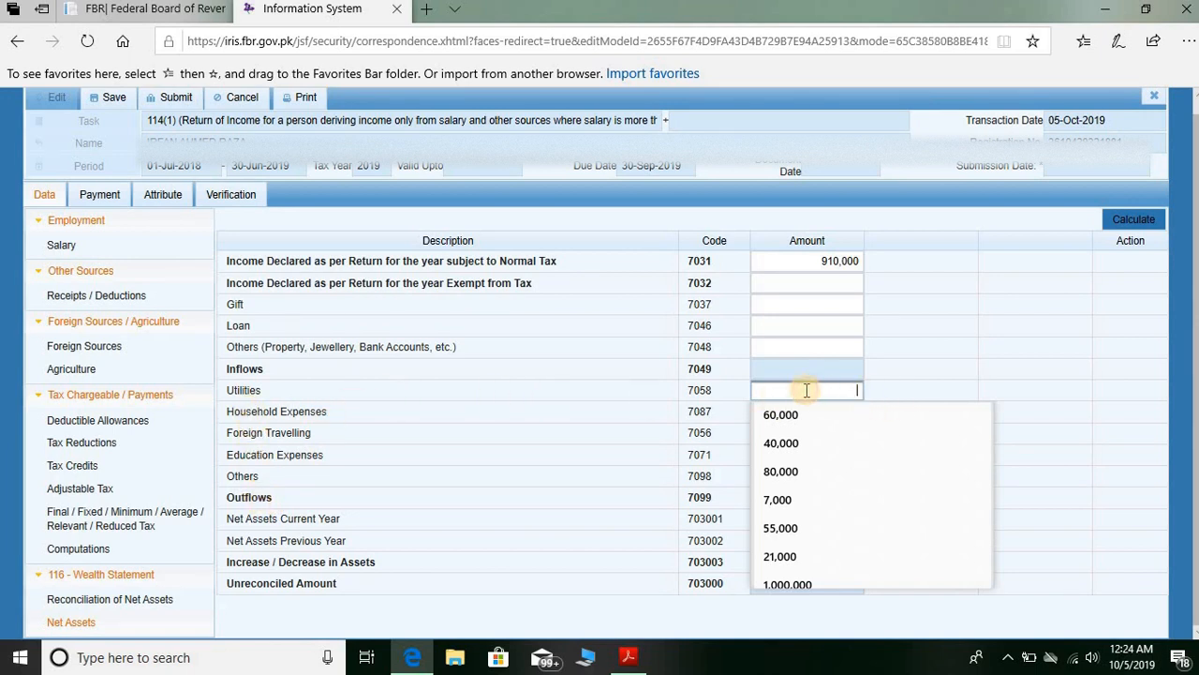
{"action": "left_click", "coordinate": [661, 396]}
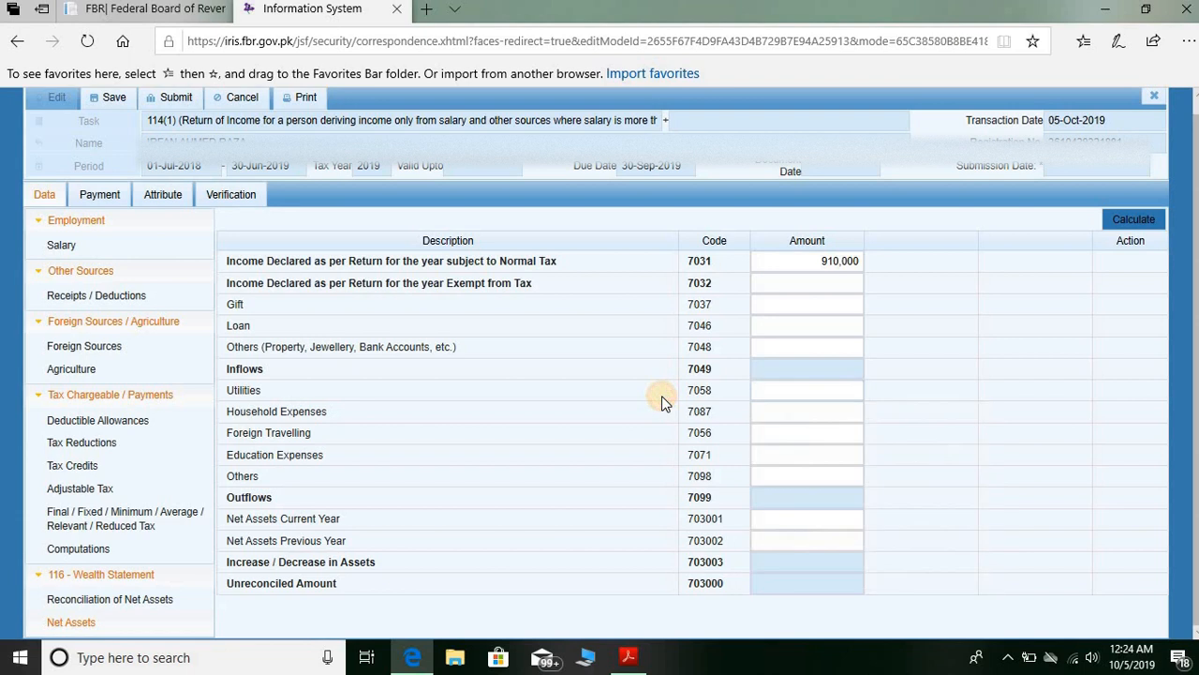
{"action": "left_click", "coordinate": [818, 412]}
{"action": "left_click", "coordinate": [792, 478]}
{"action": "left_click", "coordinate": [810, 438]}
{"action": "left_click", "coordinate": [811, 439]}
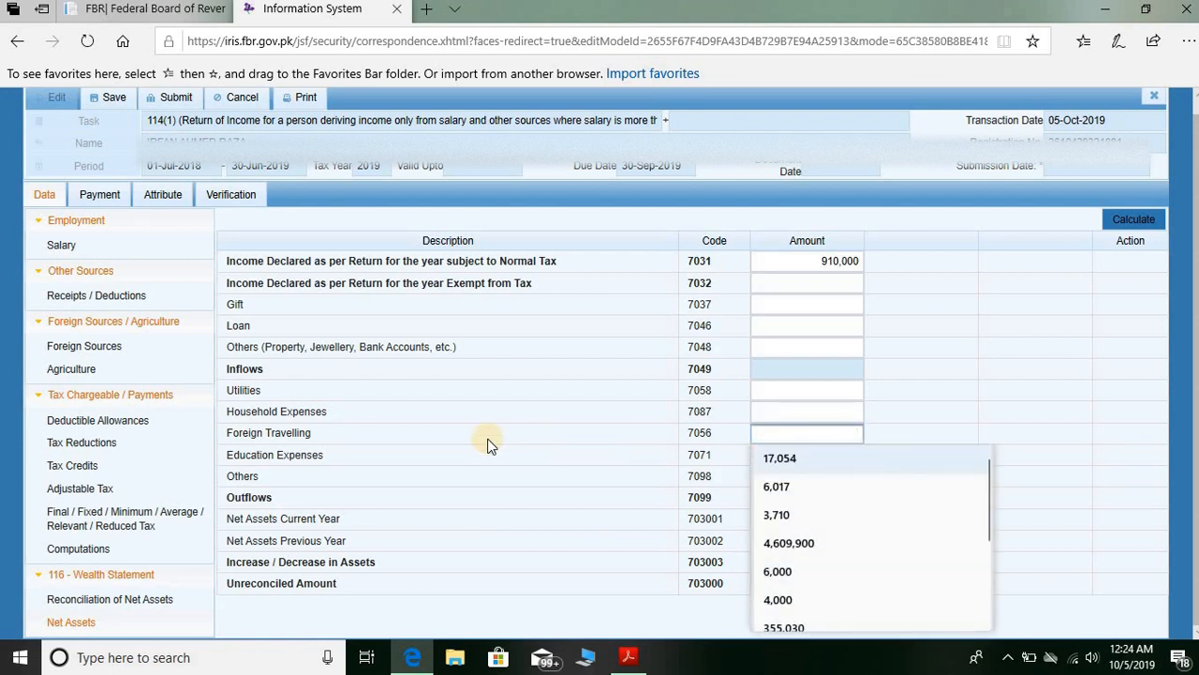
{"action": "left_click", "coordinate": [488, 442]}
{"action": "left_click", "coordinate": [811, 459]}
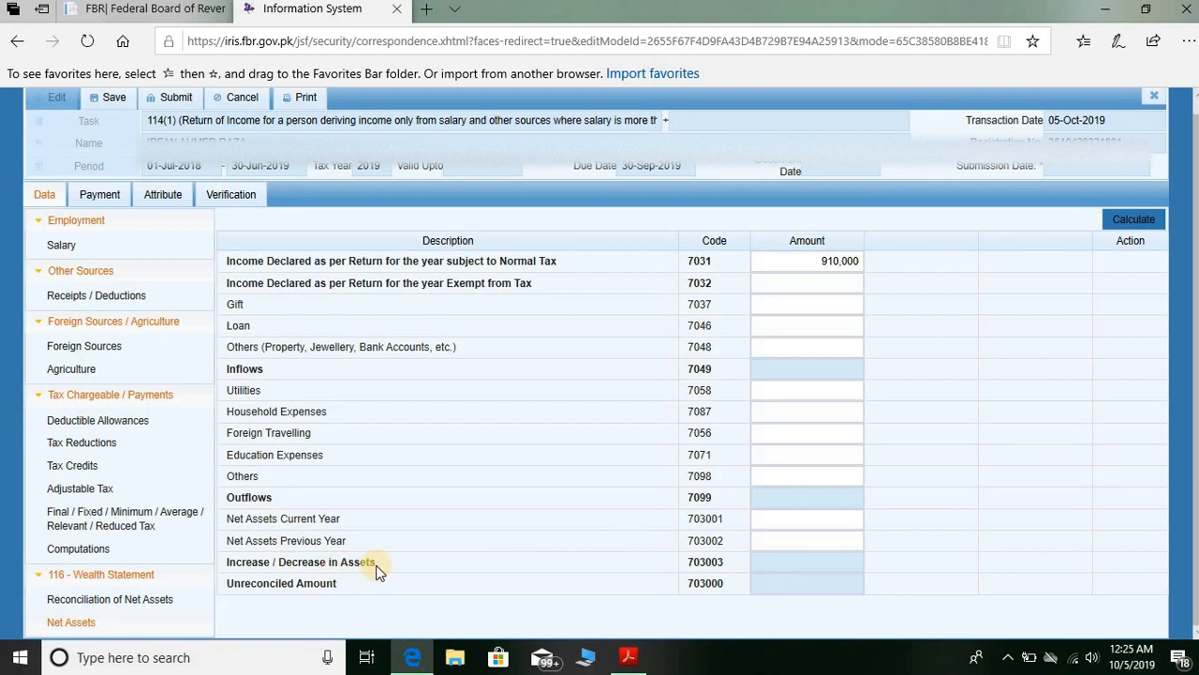
- Calculate the Net Assets section and enter 100,000 as the Utilities amount
{"action": "left_click", "coordinate": [1132, 220]}
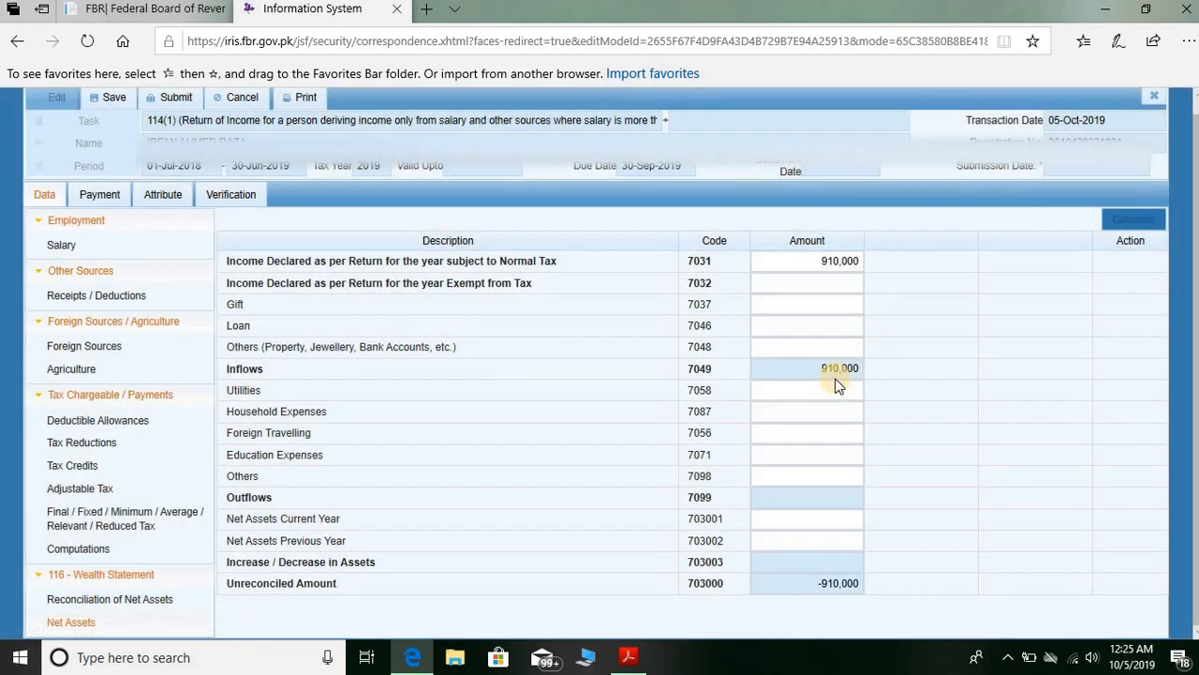
{"action": "left_click", "coordinate": [830, 388]}
{"action": "left_click", "coordinate": [829, 387]}
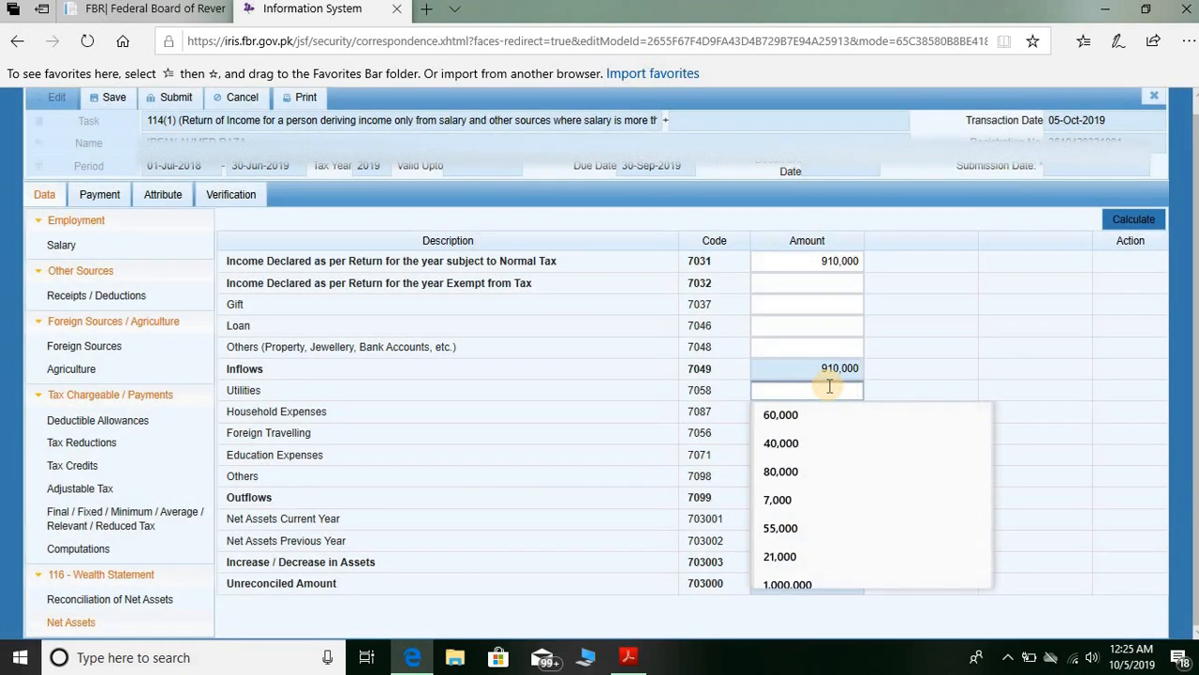
{"action": "type", "text": "100000"}
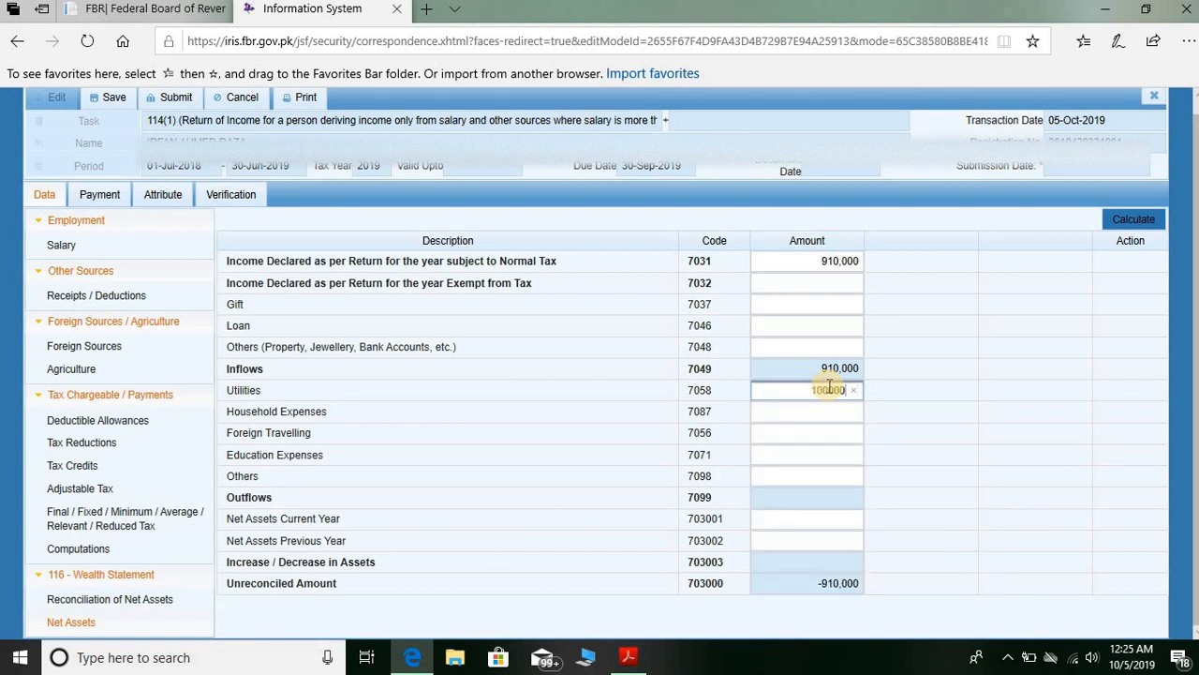
{"action": "key", "text": "Tab"}
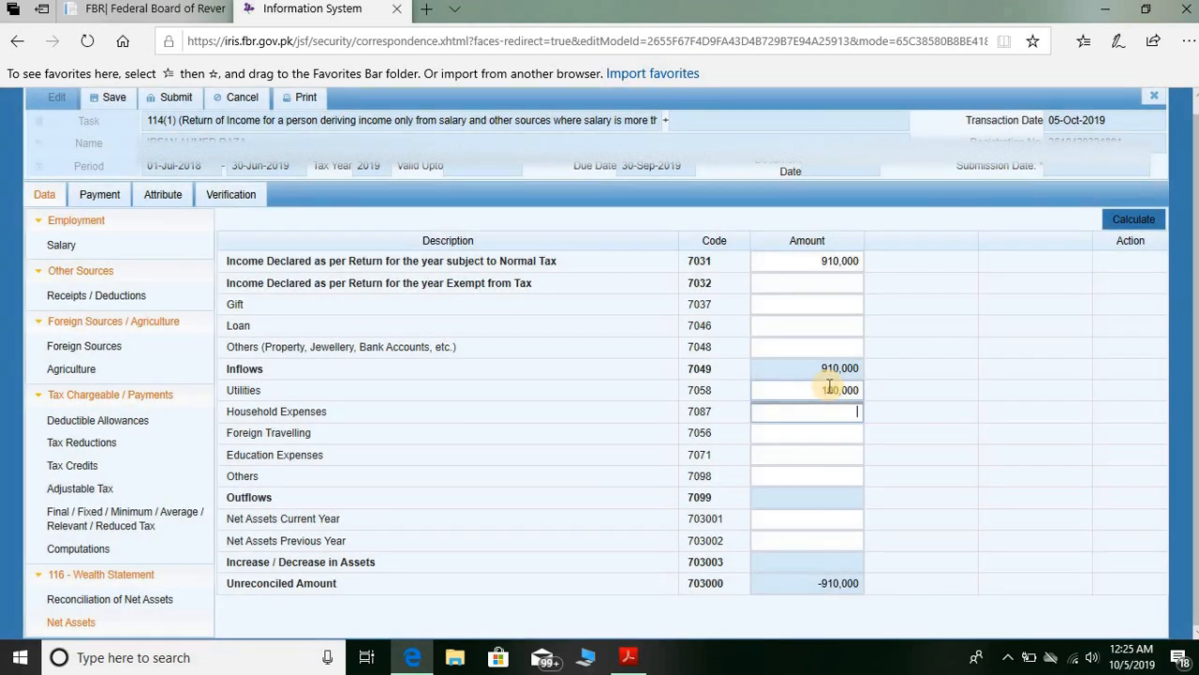
- Enter 180,000 as the Household Expenses amount
{"action": "type", "text": "10"}
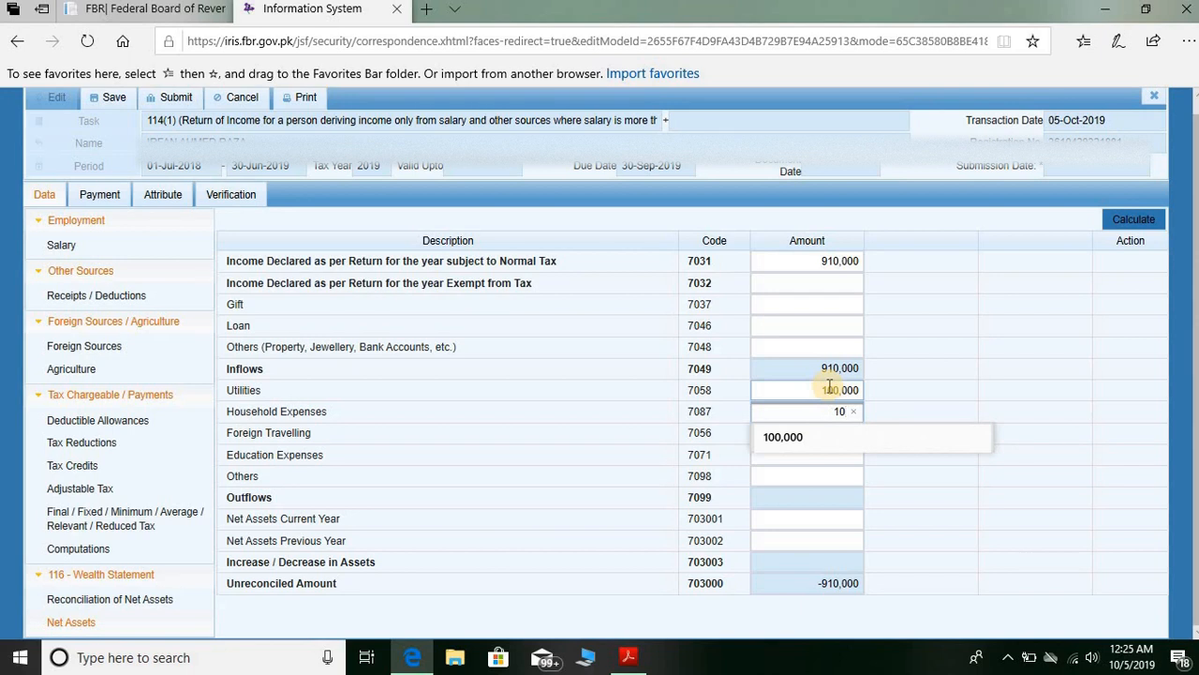
{"action": "type", "text": "08000"}
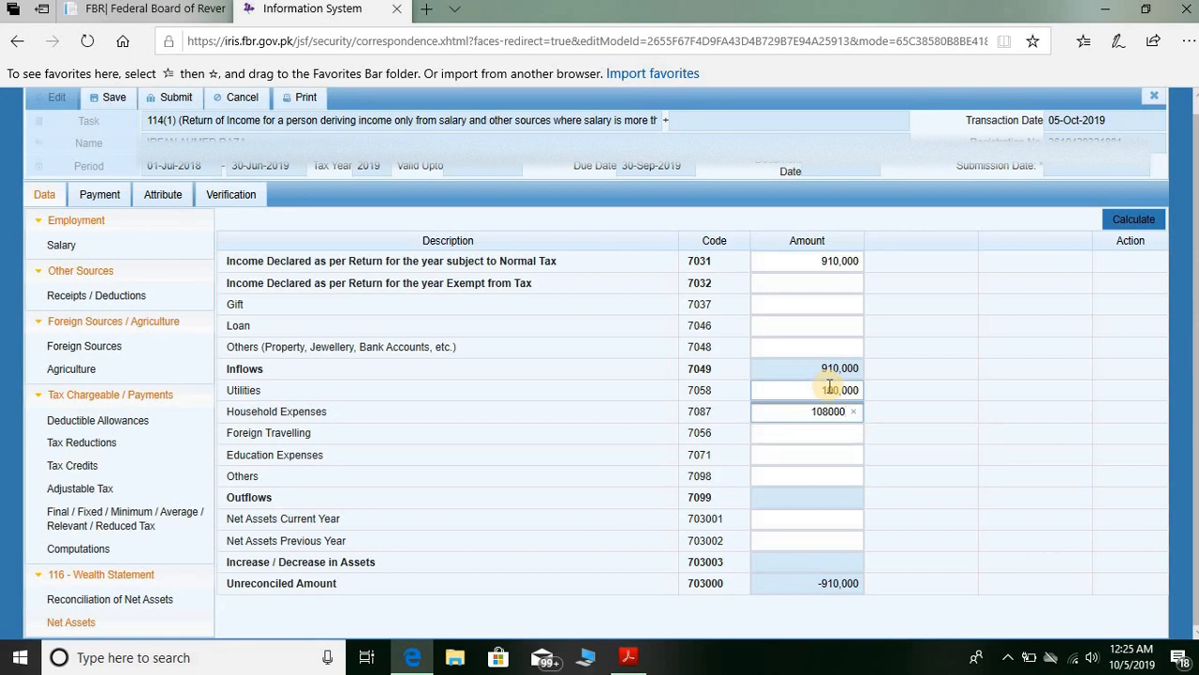
{"action": "key", "text": "BackSpace"}
{"action": "key", "text": "BackSpace"}
{"action": "key", "text": "BackSpace"}
{"action": "key", "text": "BackSpace"}
{"action": "key", "text": "BackSpace"}
{"action": "type", "text": "80,000"}
{"action": "key", "text": "Tab"}
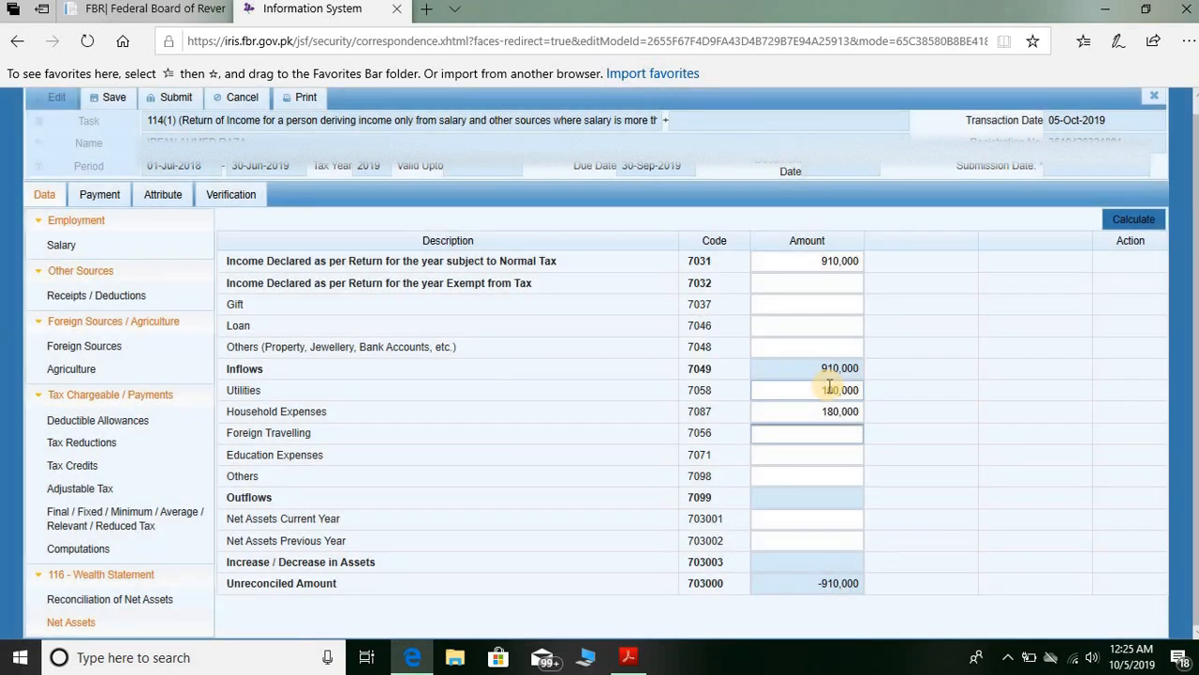
- Enter 100,000 as Education Expenses and 150,000 as Others under the outflows, and recalculate the section
{"action": "key", "text": "Tab"}
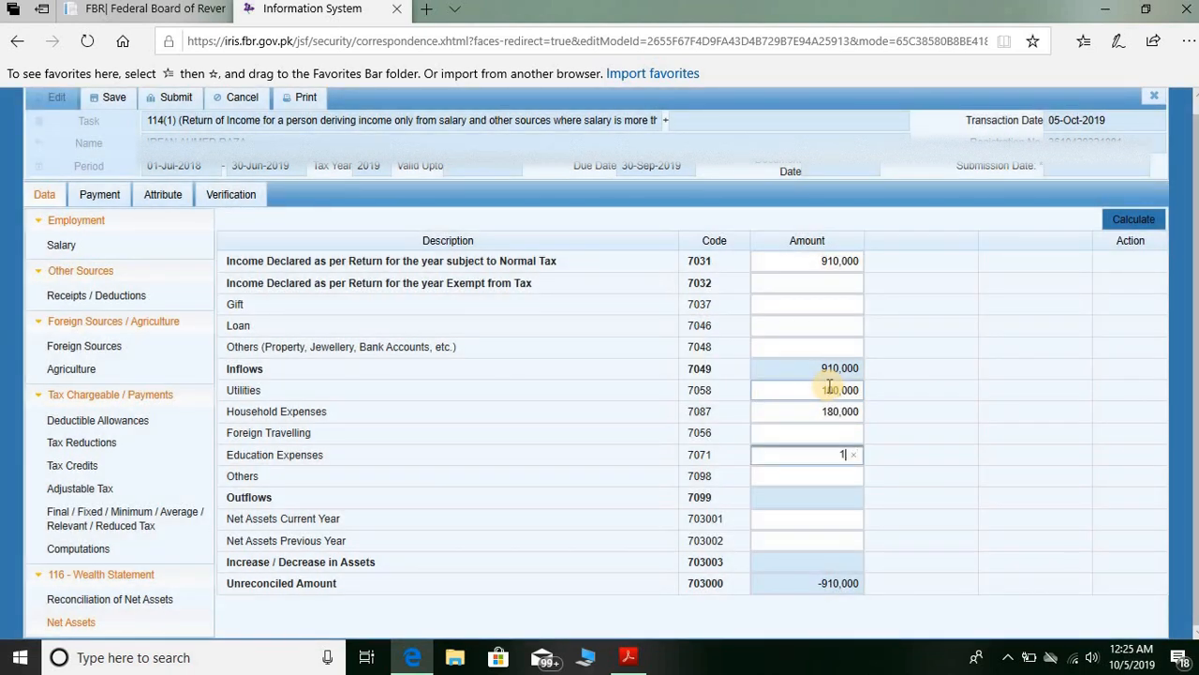
{"action": "key", "text": "Tab"}
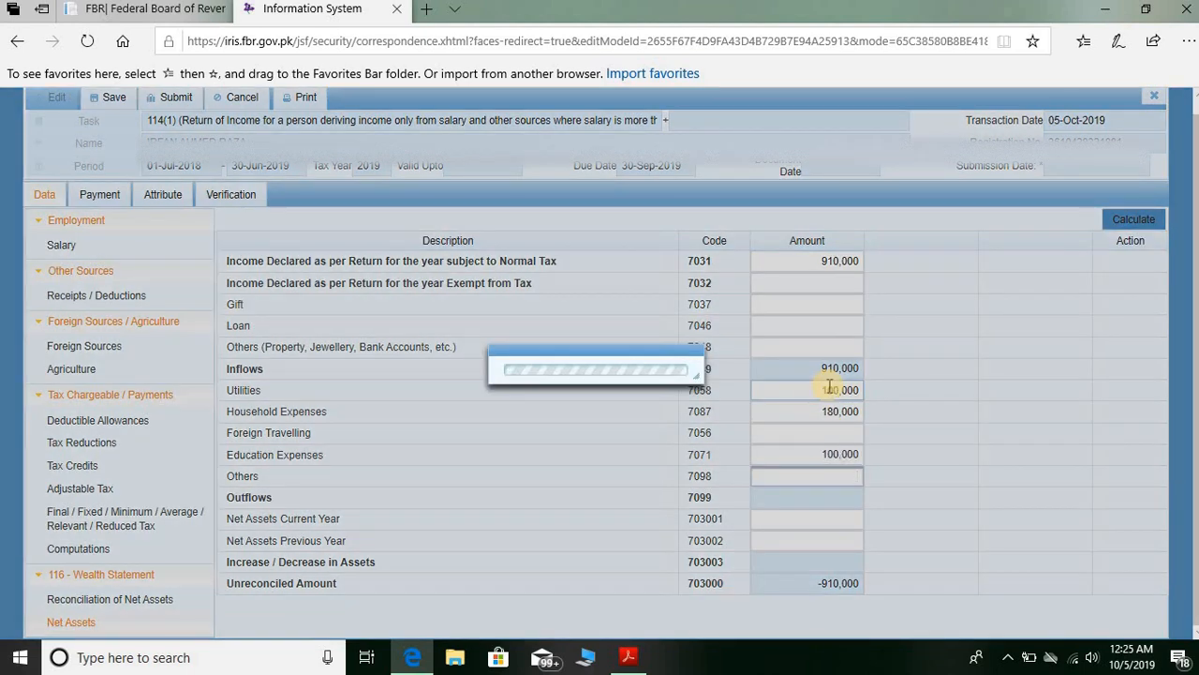
{"action": "type", "text": "1"}
{"action": "type", "text": "50,000"}
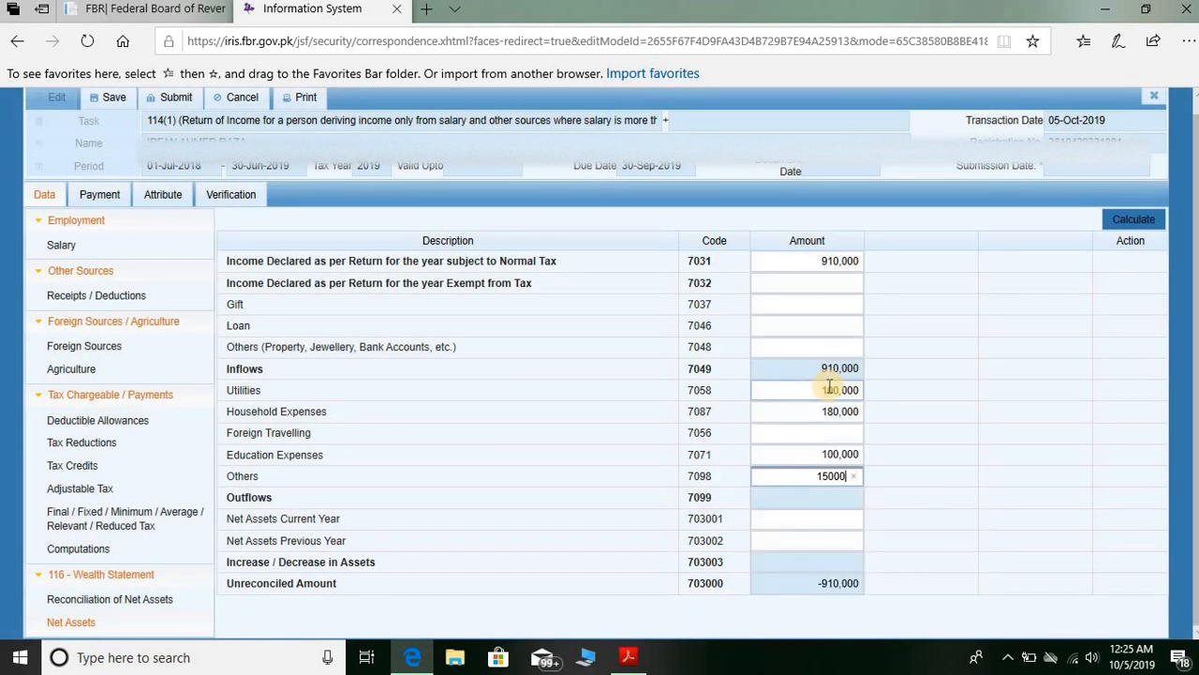
{"action": "key", "text": "Tab"}
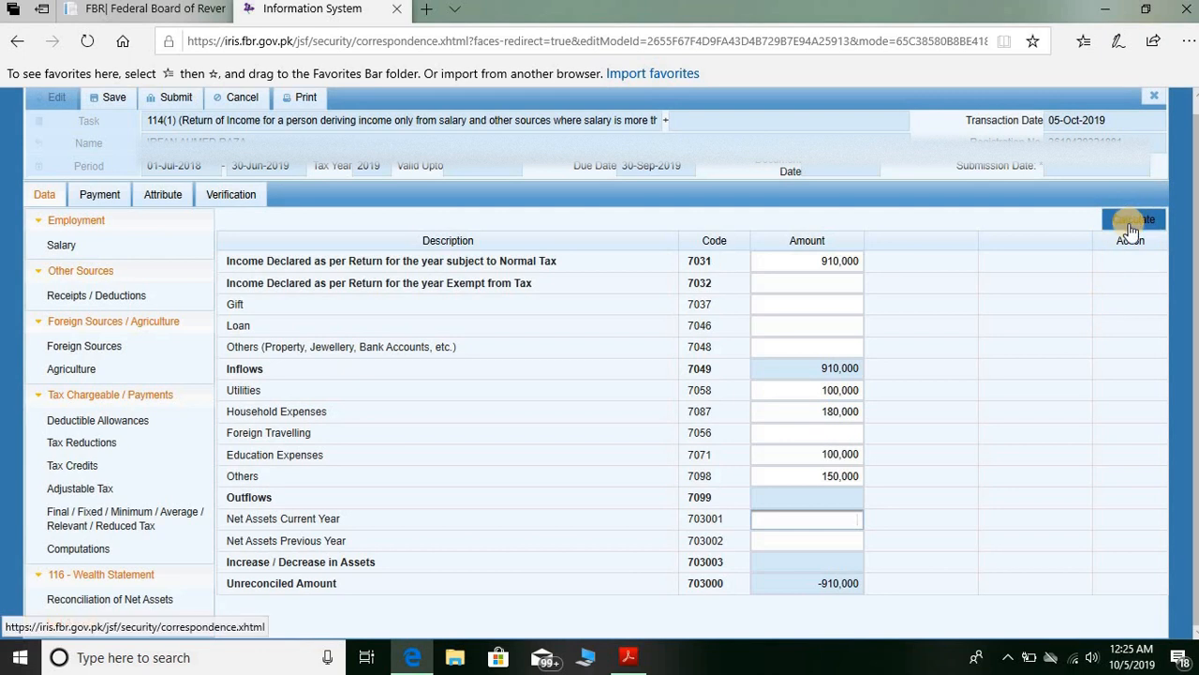
{"action": "left_click", "coordinate": [1130, 227]}
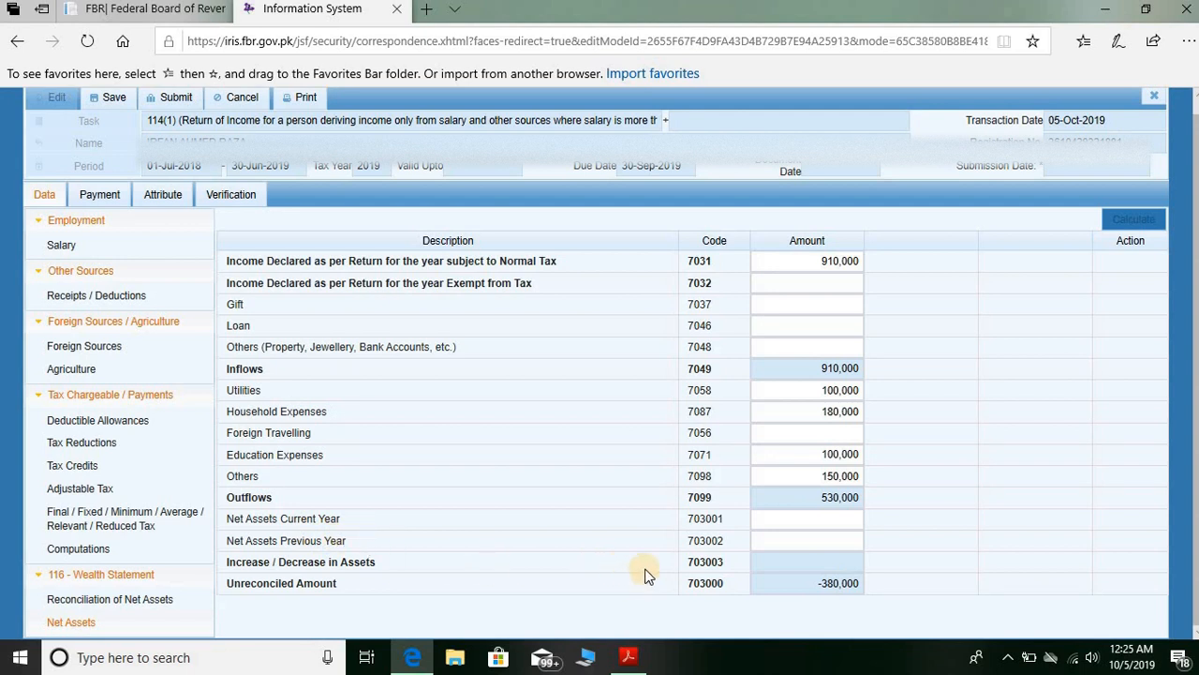
- Look up the earlier net assets figure in the PDF open in Acrobat Reader, enter 368,523 as Net Assets Previous Year, and recalculate
{"action": "left_click", "coordinate": [634, 662]}
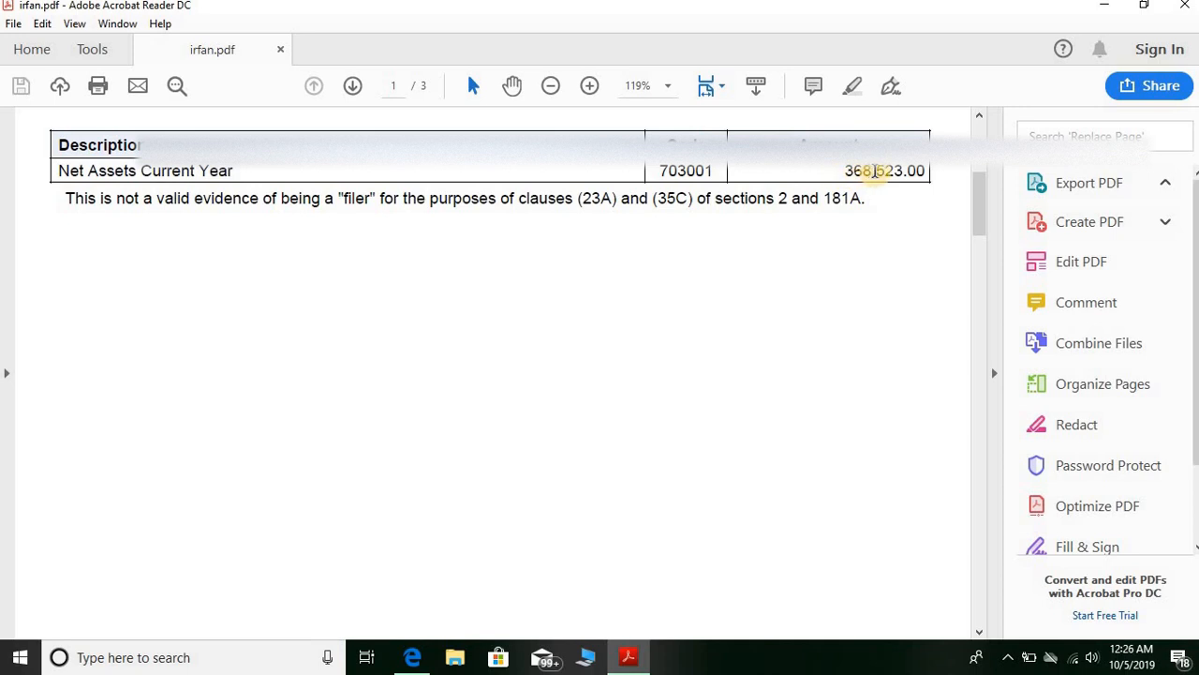
{"action": "left_click", "coordinate": [1104, 8]}
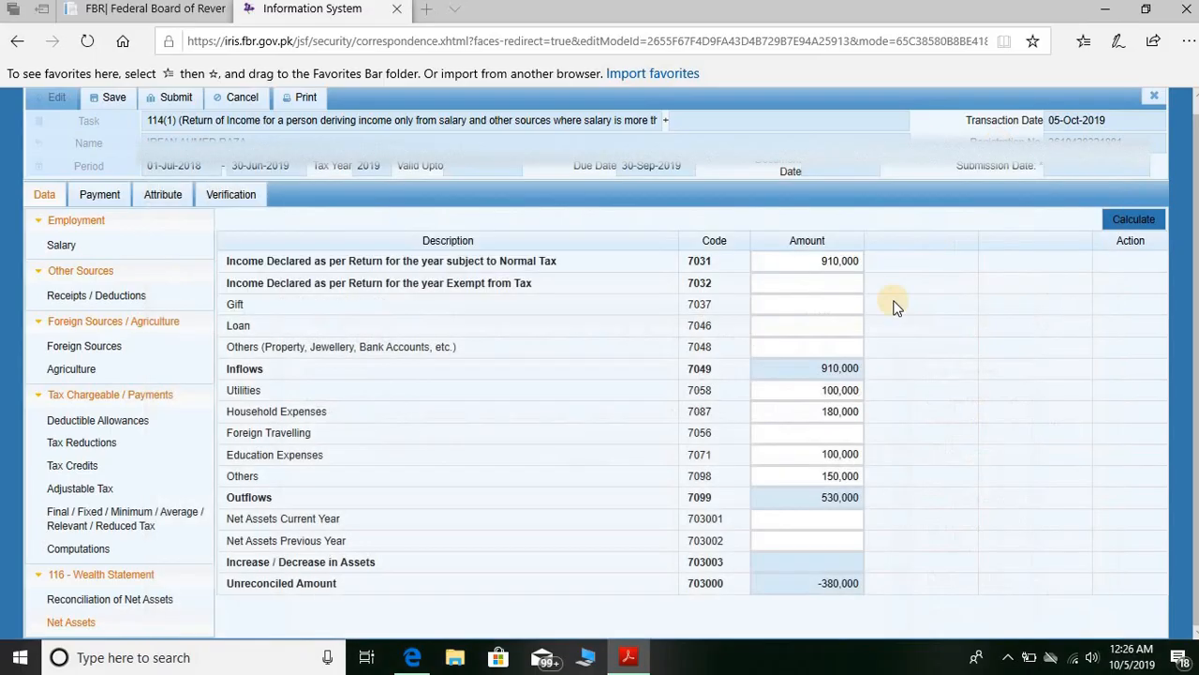
{"action": "left_click", "coordinate": [823, 540]}
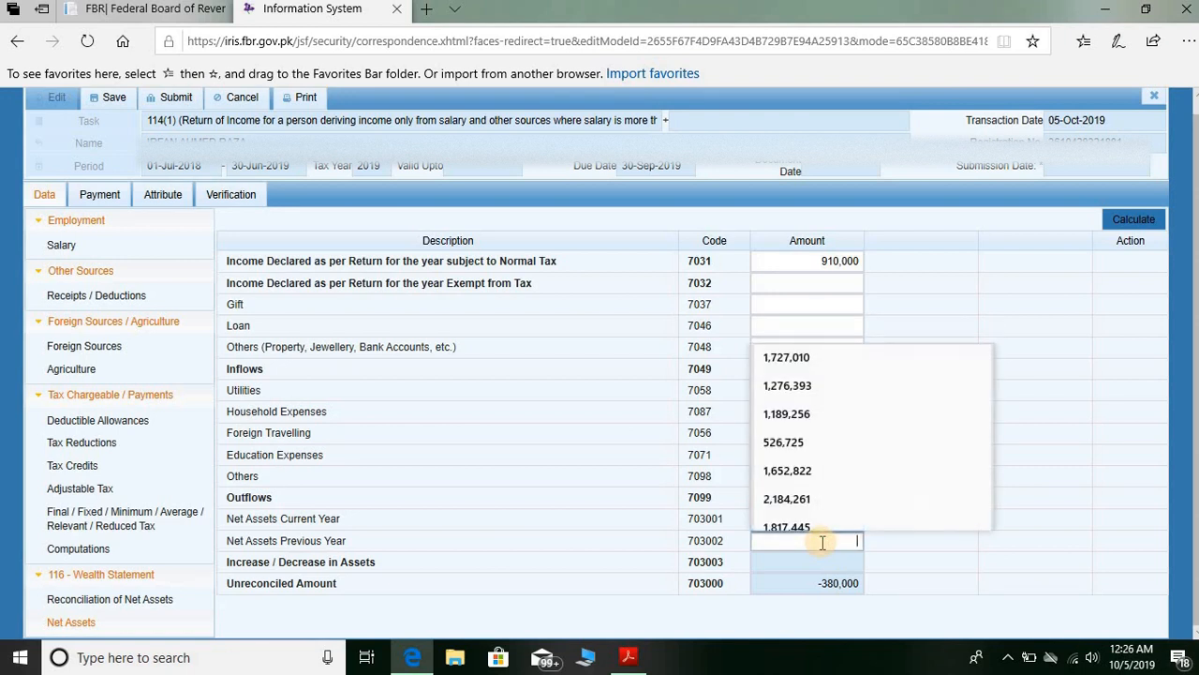
{"action": "type", "text": "368,523"}
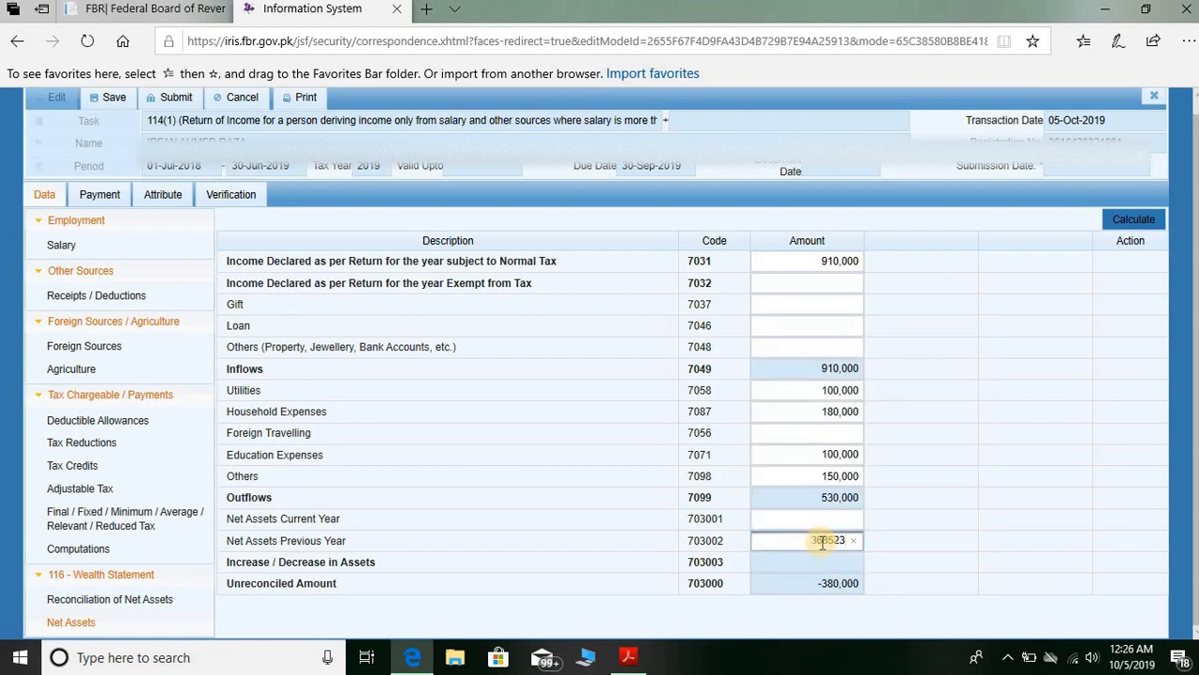
{"action": "left_click", "coordinate": [837, 516]}
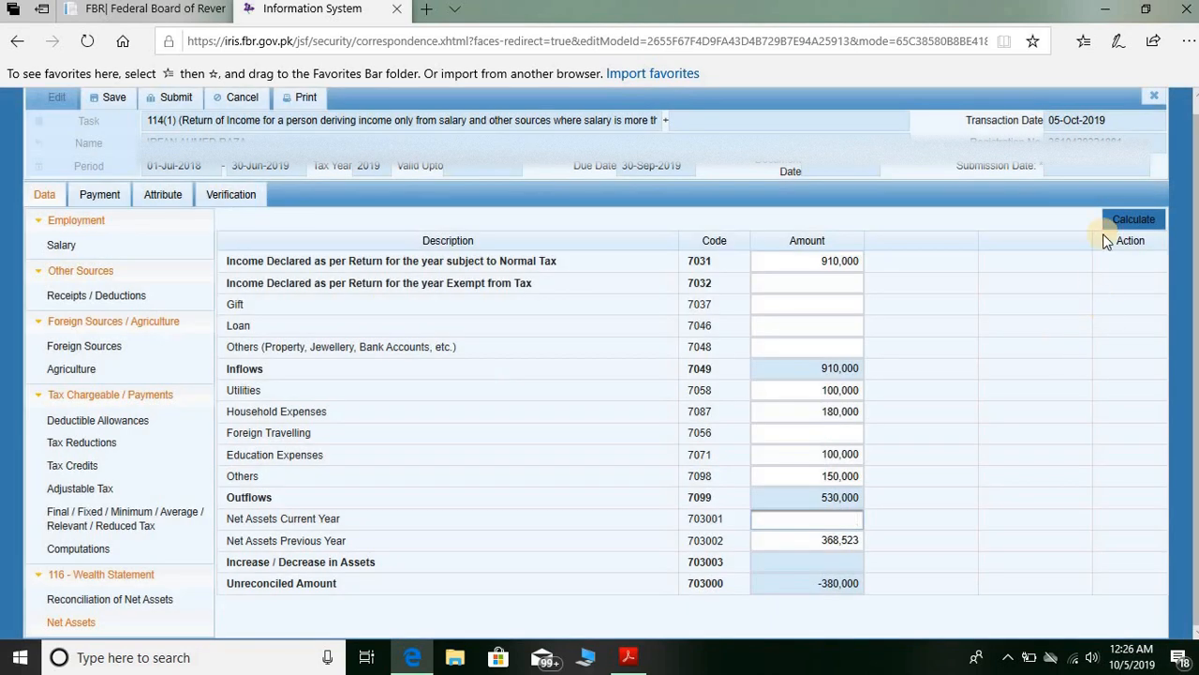
{"action": "left_click", "coordinate": [1134, 221]}
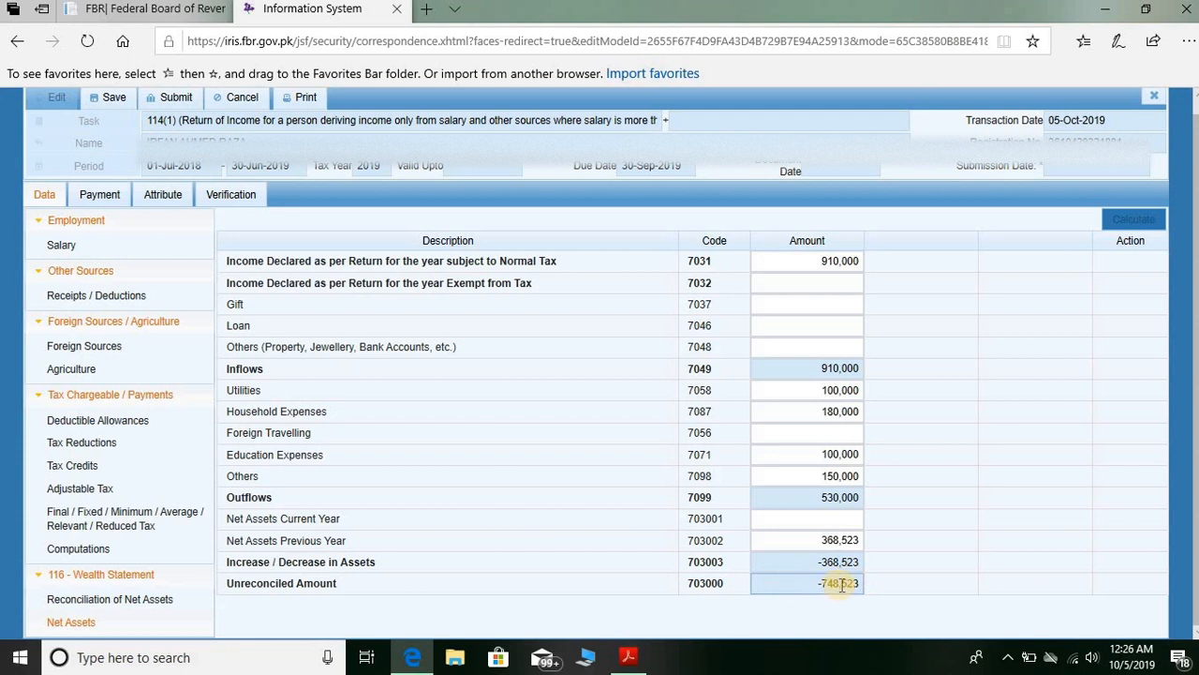
- Enter 748,523 as Net Assets Current Year and recalculate the section to reconcile the wealth statement
{"action": "left_click", "coordinate": [832, 518]}
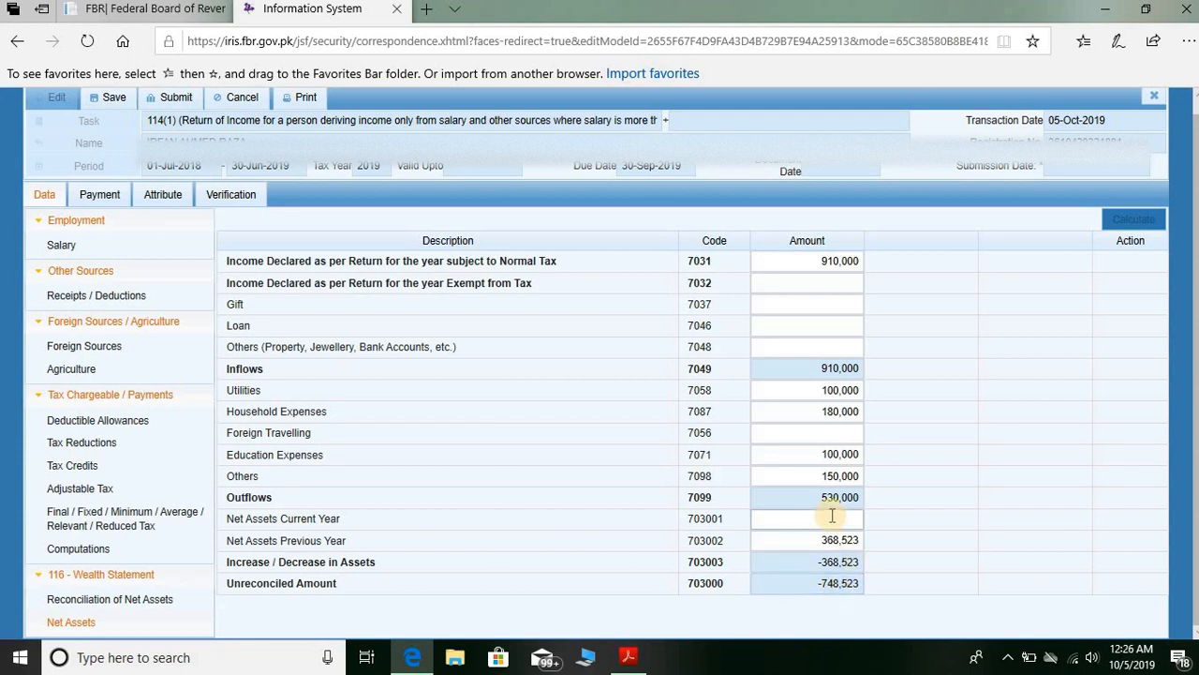
{"action": "left_click", "coordinate": [832, 517]}
{"action": "type", "text": "144"}
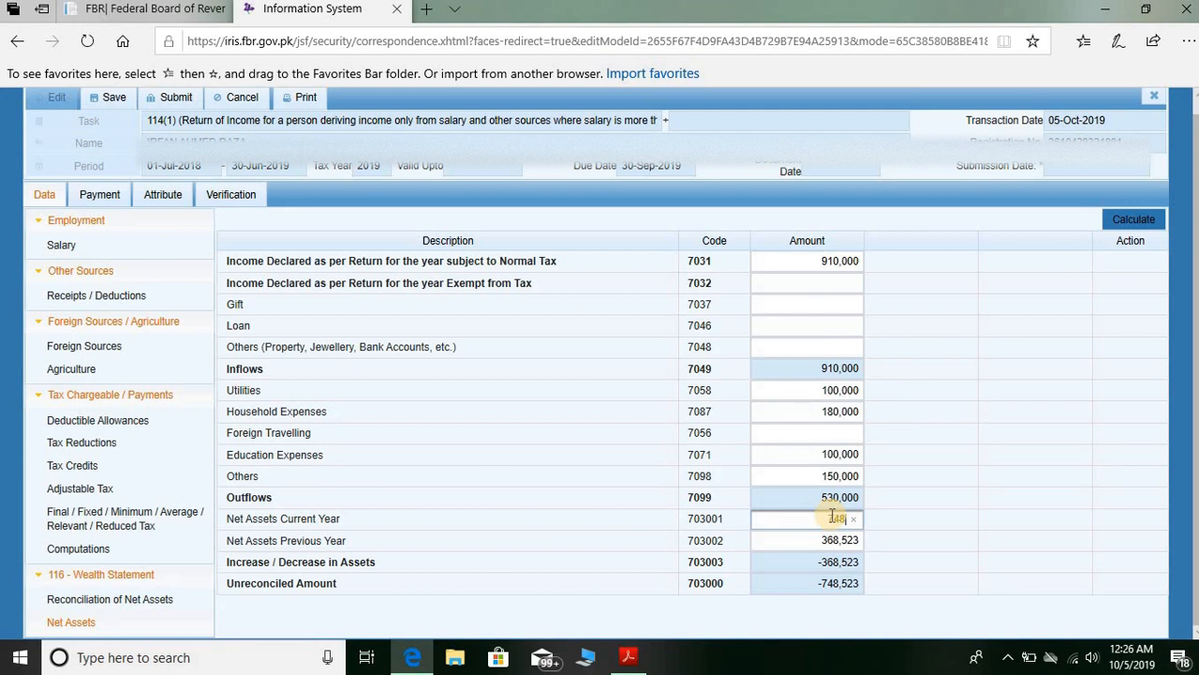
{"action": "type", "text": "523"}
{"action": "key", "text": "Tab"}
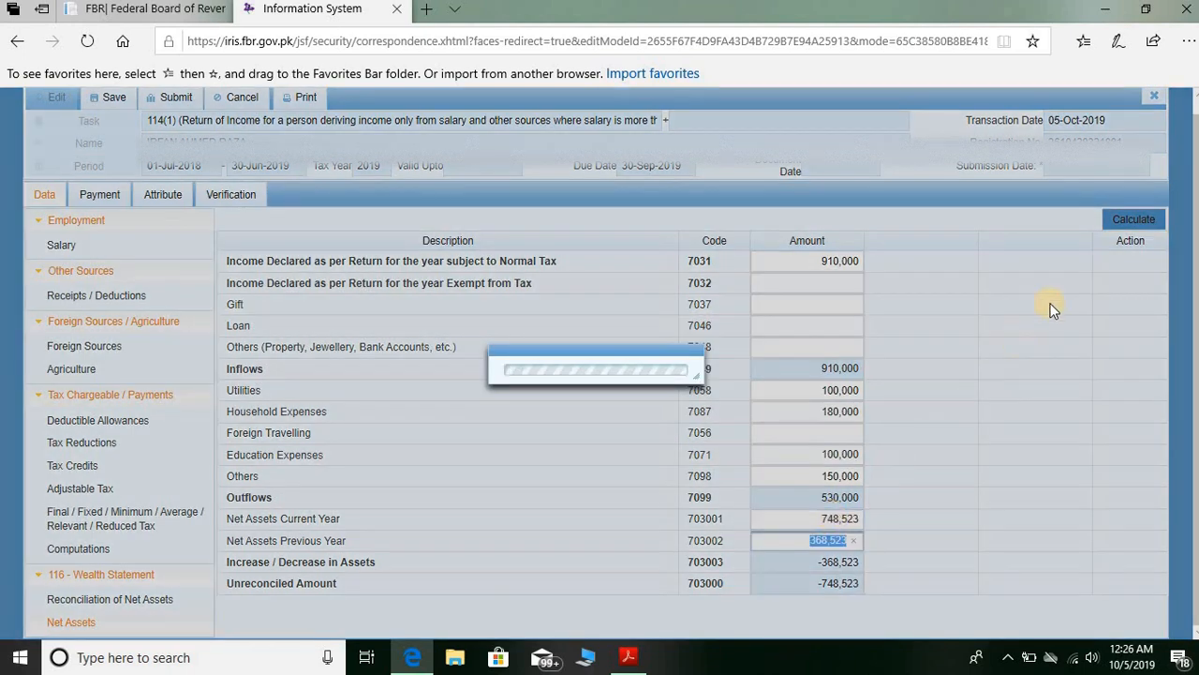
{"action": "left_click", "coordinate": [1134, 223]}
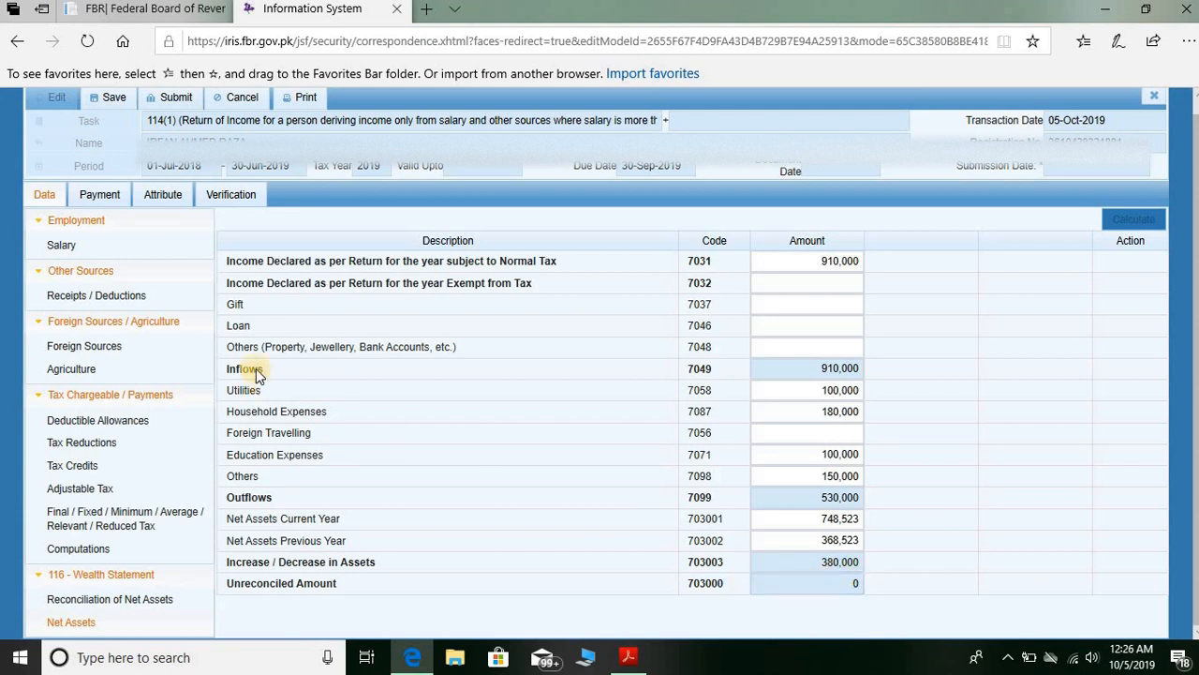
- View the return's Verification page with its declaration and PIN field, and go back to the return data
{"action": "left_click", "coordinate": [225, 198]}
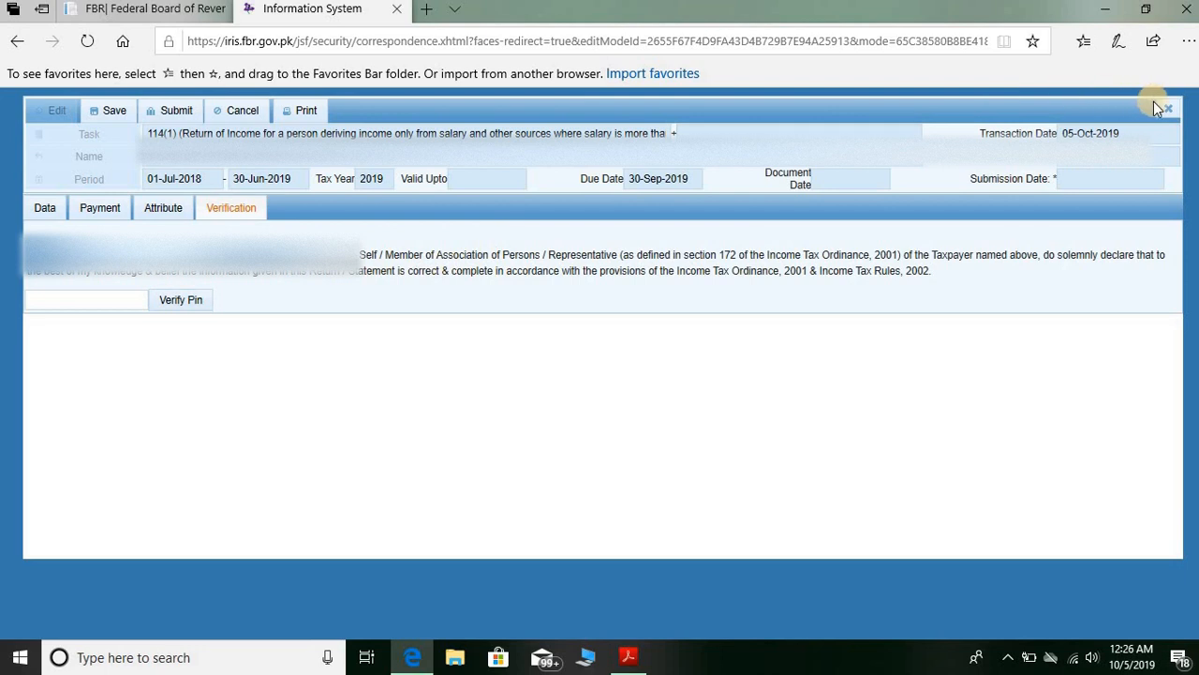
{"action": "left_click", "coordinate": [52, 210]}
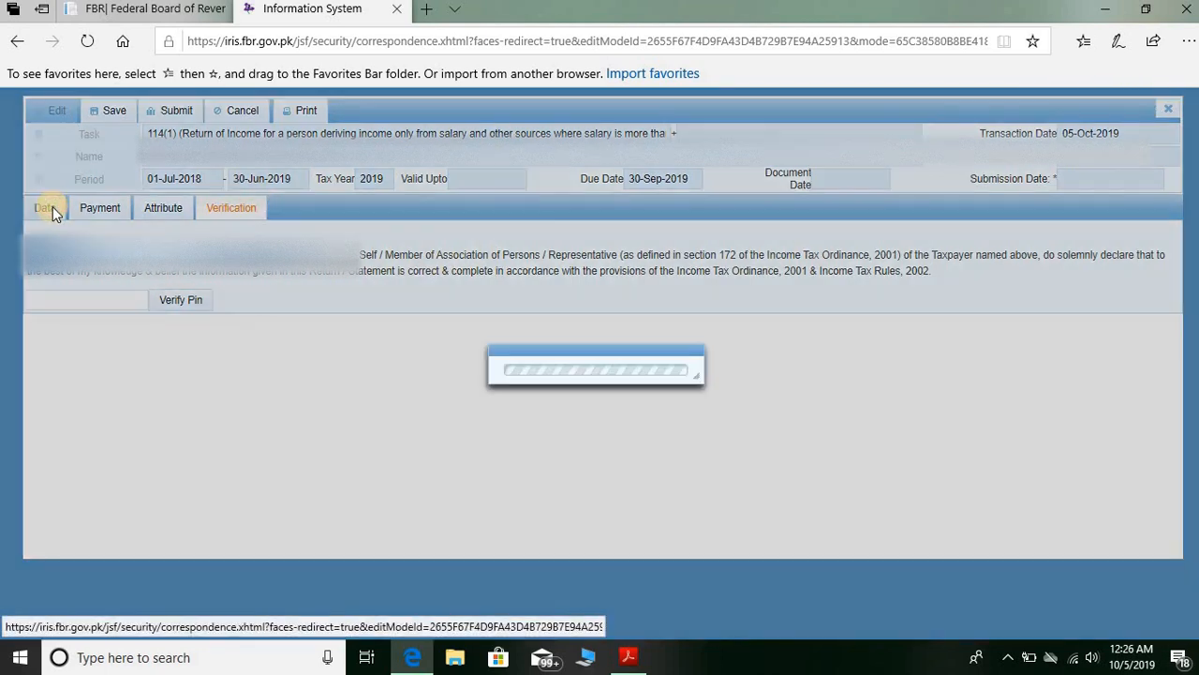